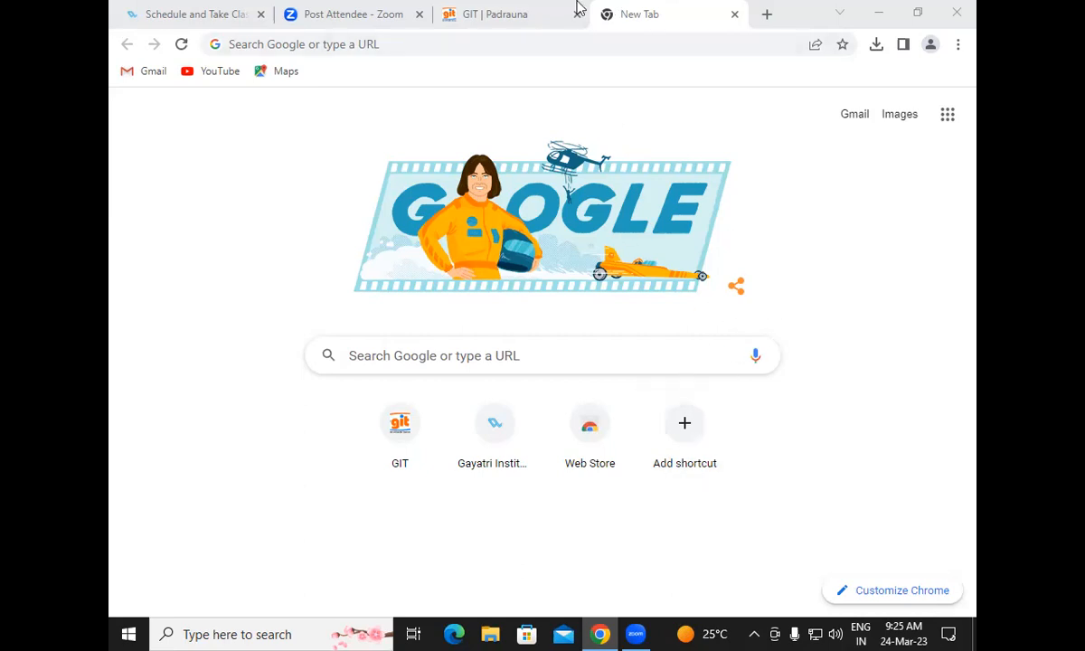
Search Google for 'online pan'
click(329, 41)
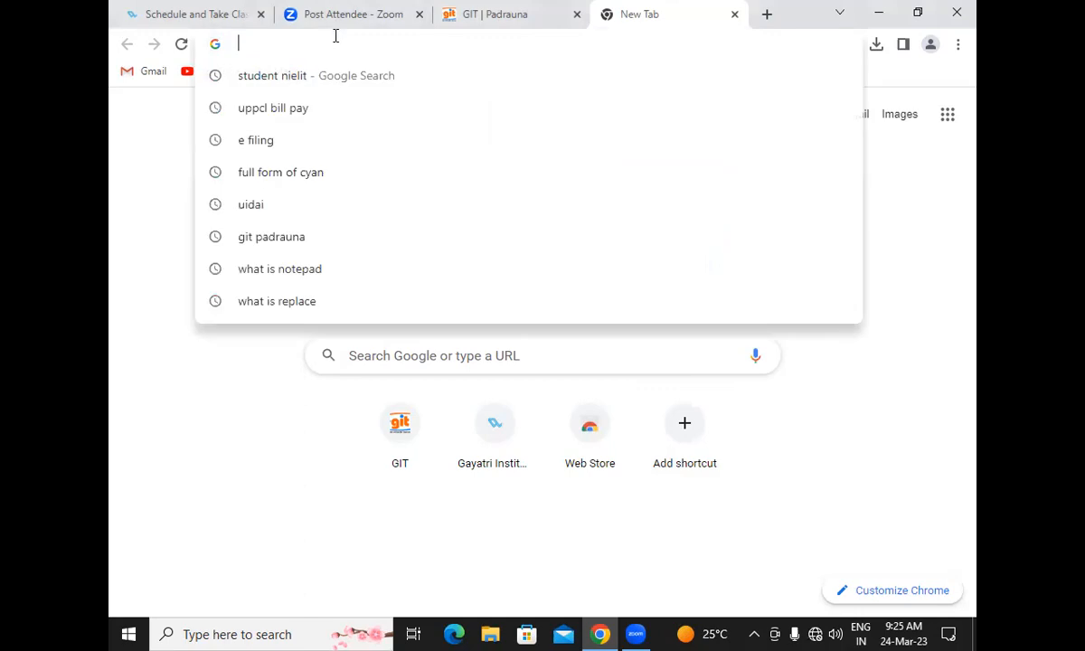
text(onli)
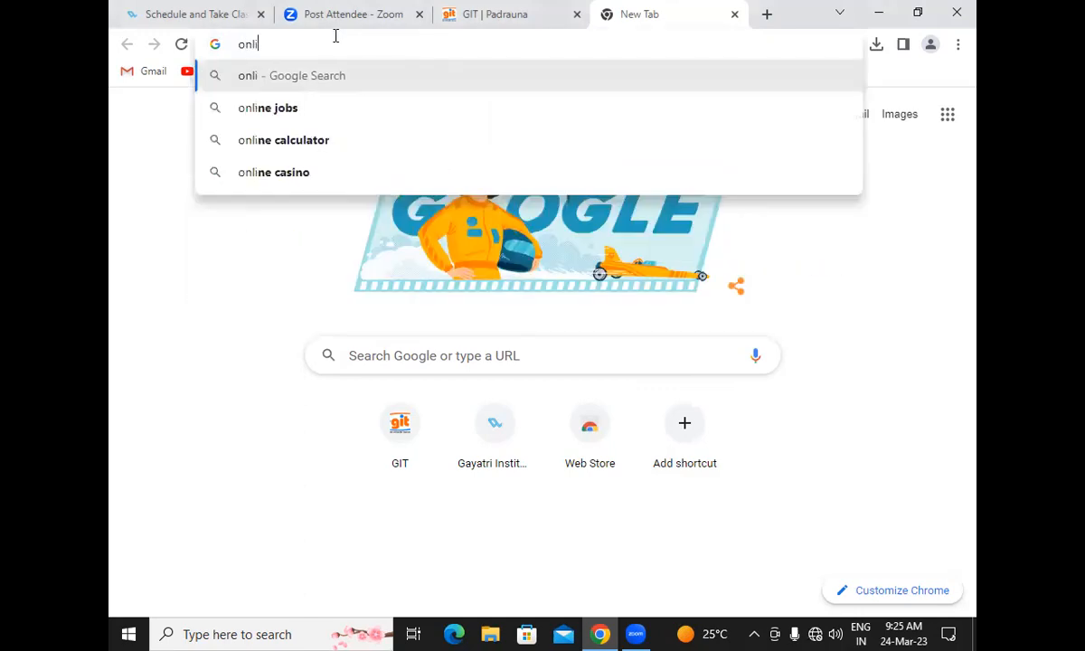
text(n)
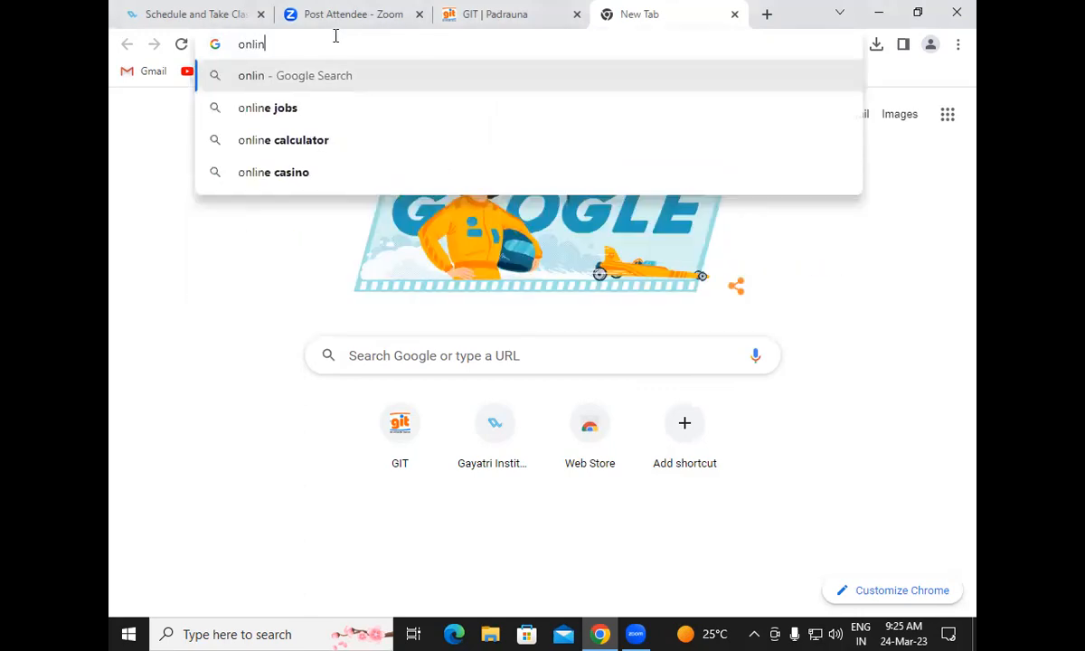
text(e pan)
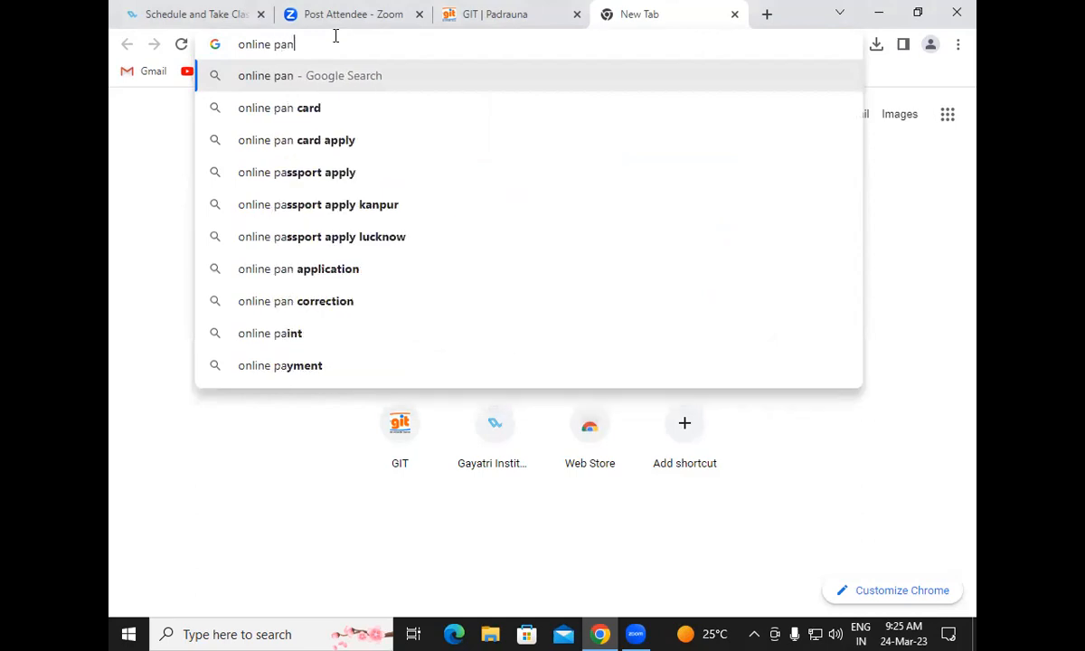
key(Return)
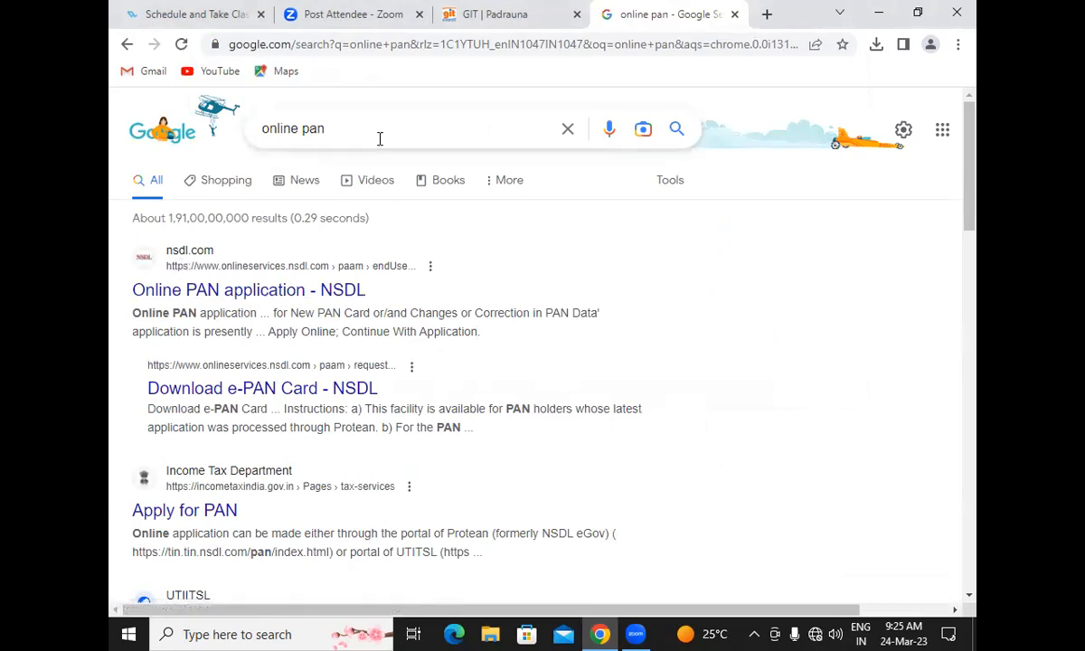
Replace the query with 'nsdl' and run the search
drag(374, 128, 253, 109)
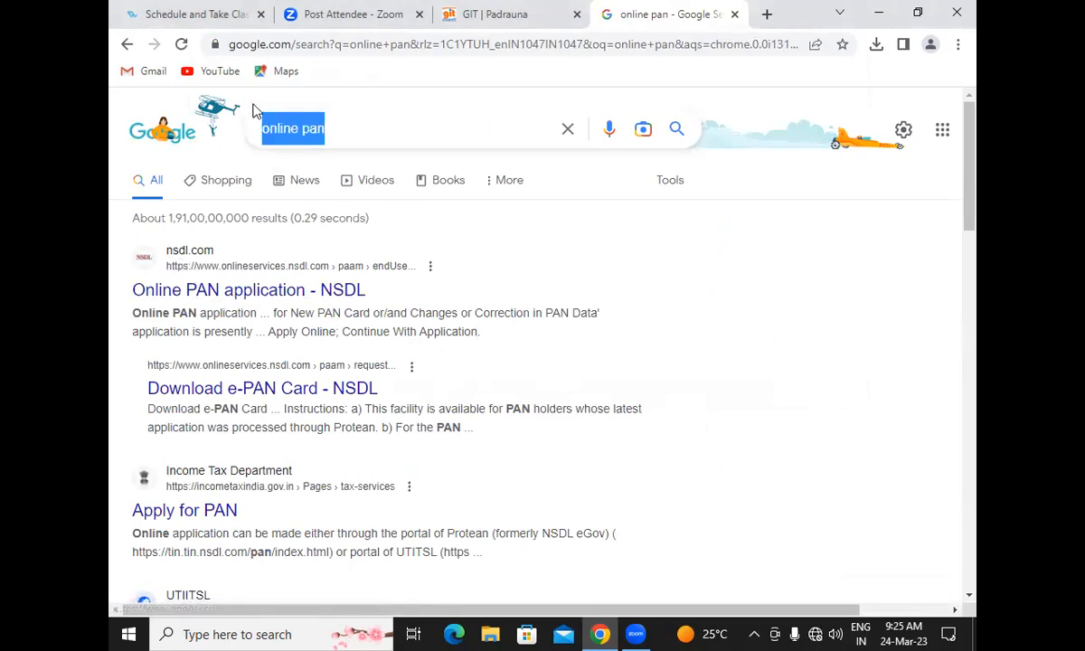
text(nsdl)
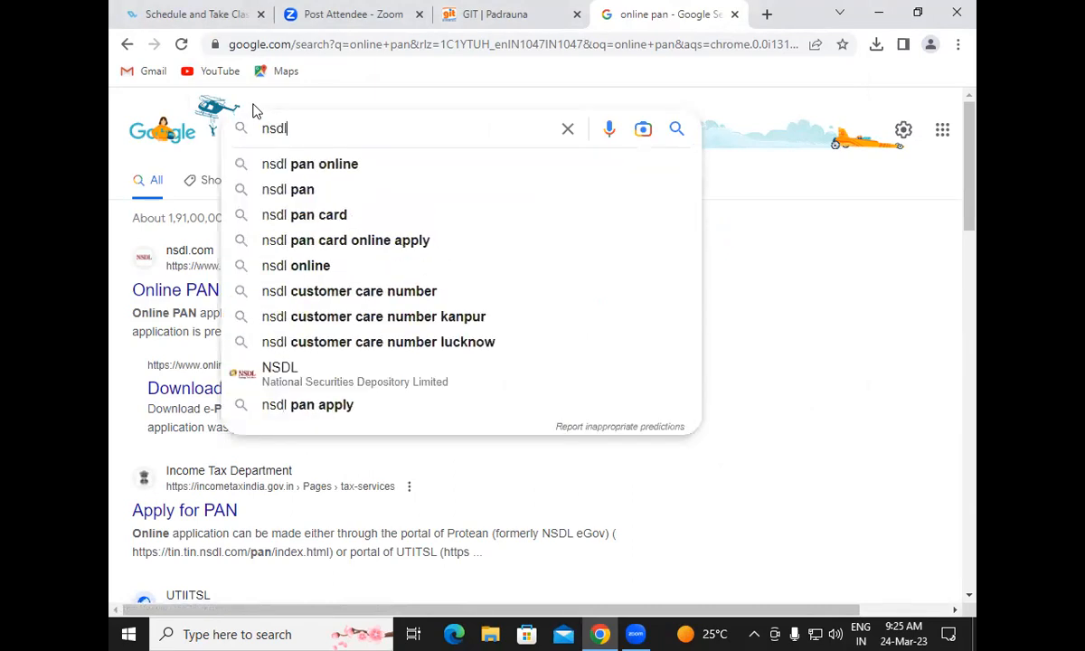
key(Return)
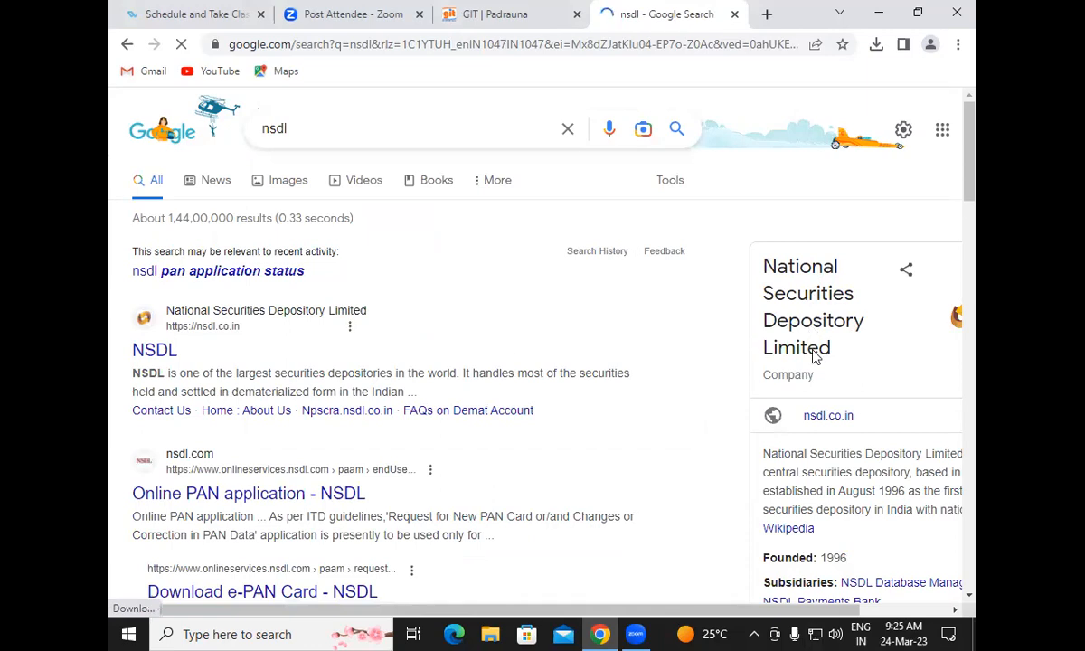
Open the 'Online PAN application - NSDL' search result
click(275, 502)
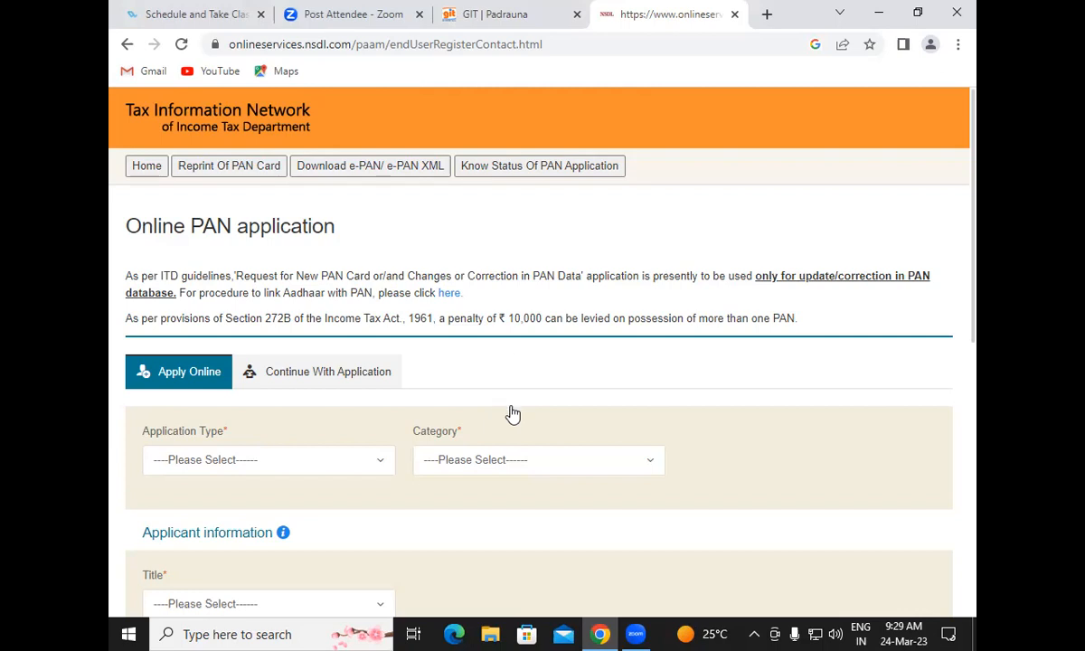
Scroll to the application form and expand the Application Type list
scroll(510, 412, down, 2)
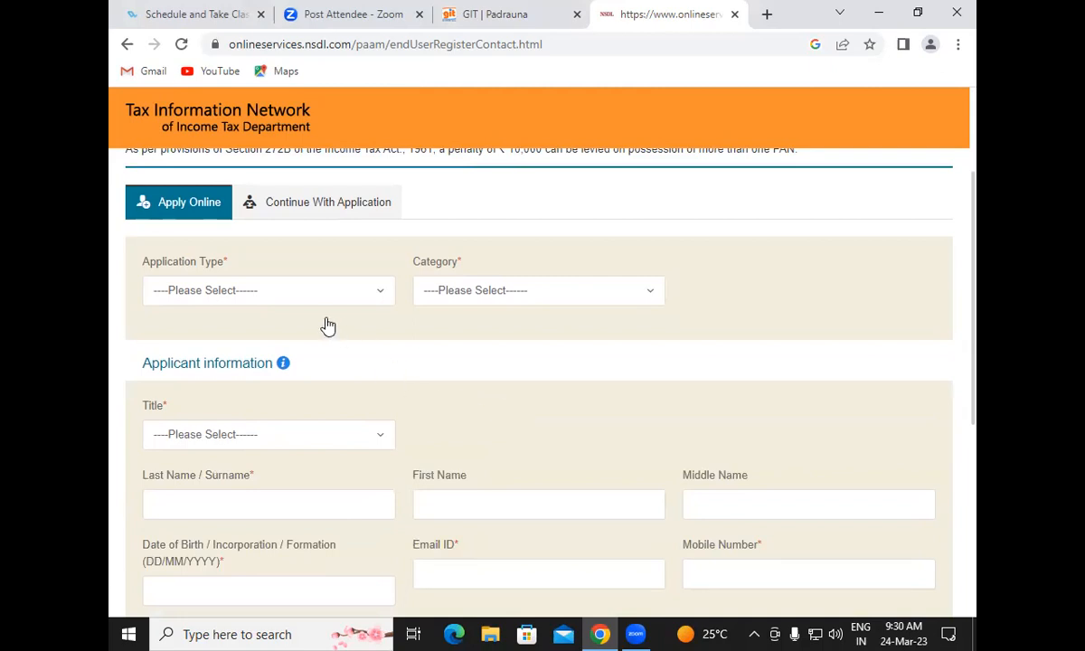
click(249, 291)
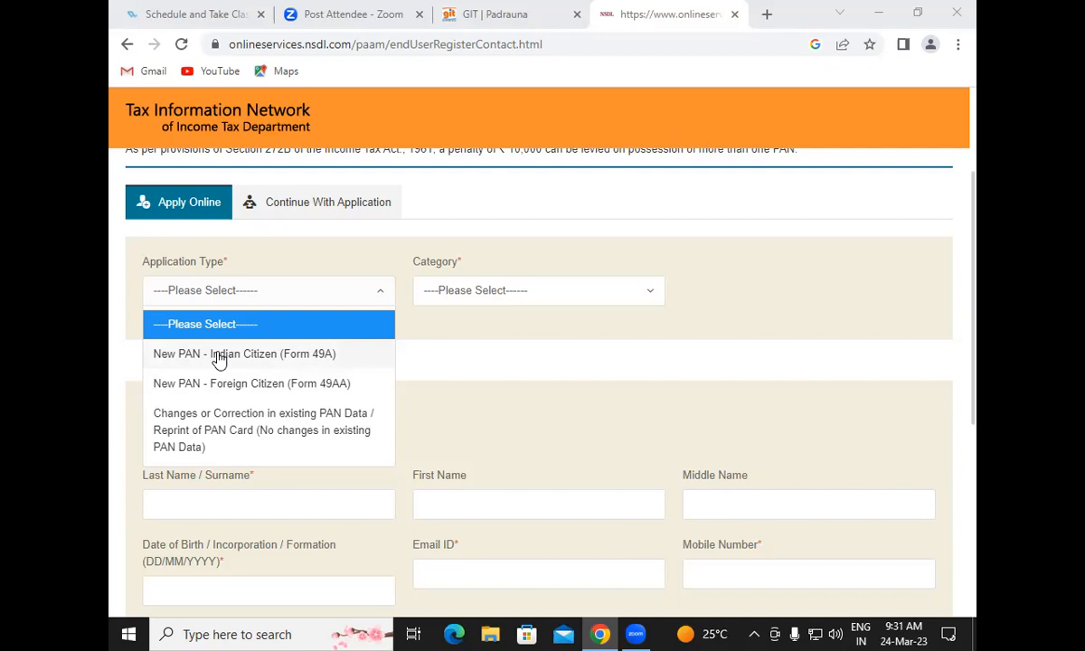
Choose New PAN - Indian Citizen (Form 49A) as the application type, with category INDIVIDUAL
click(218, 358)
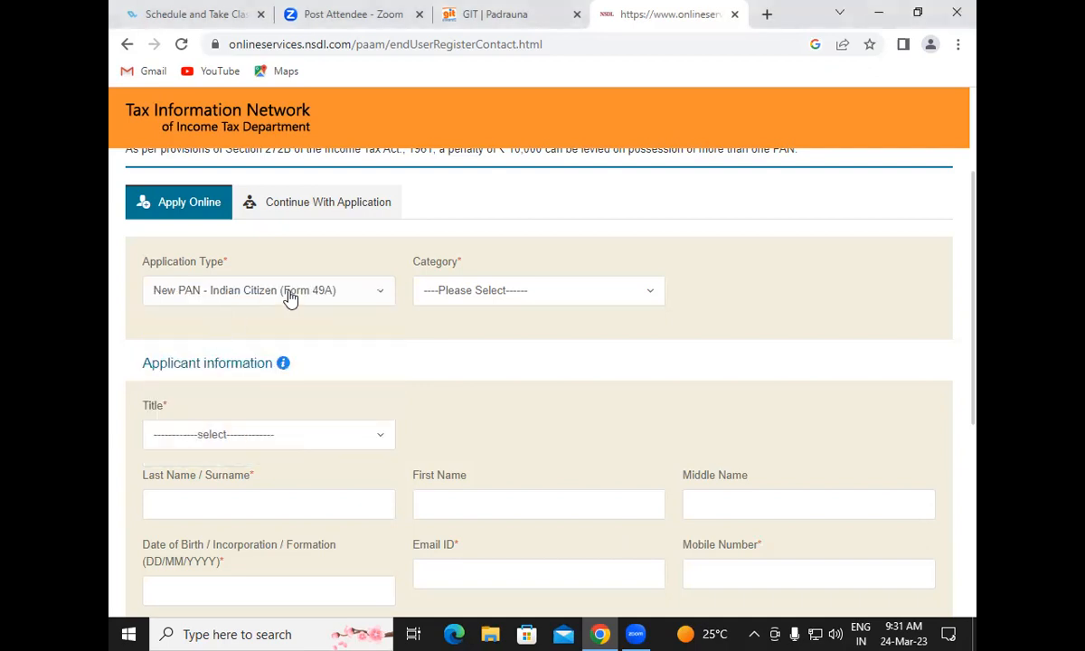
click(420, 294)
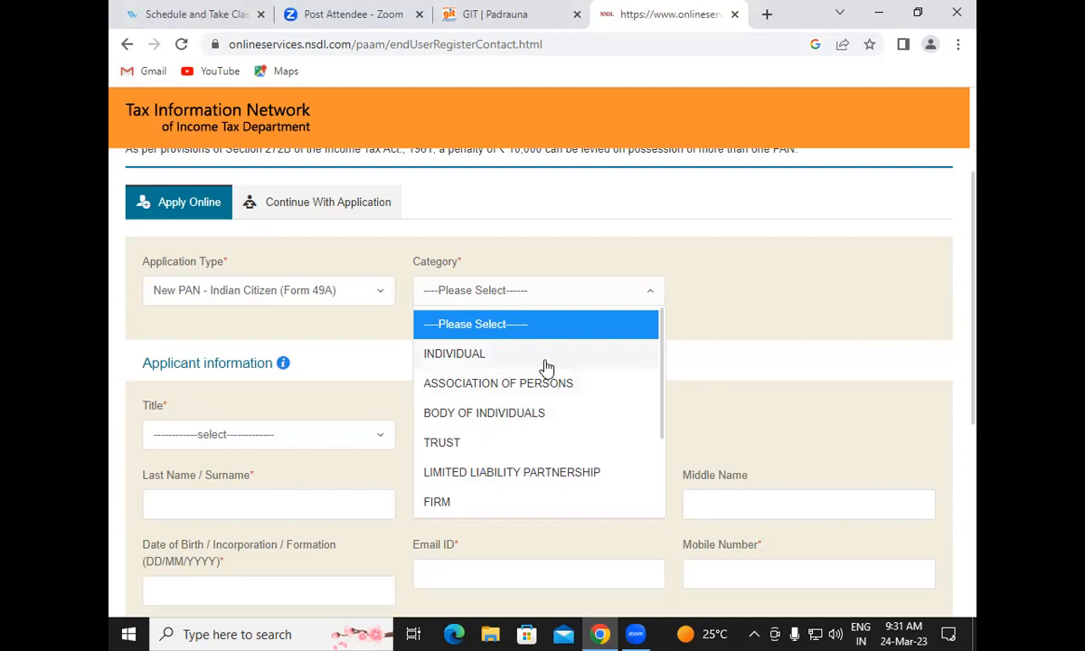
click(546, 365)
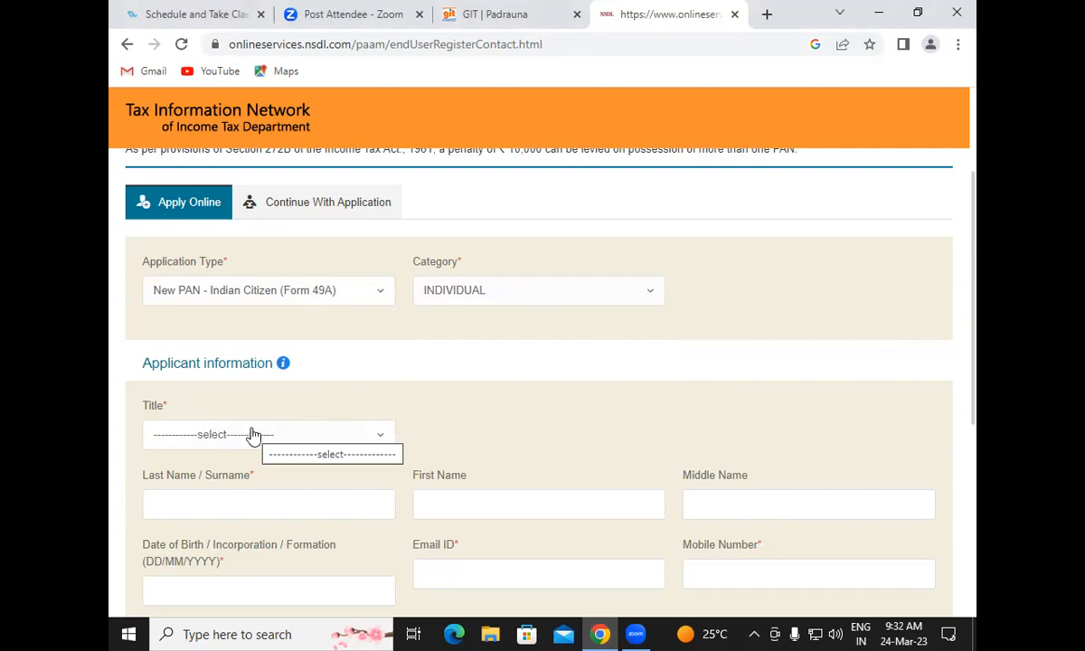
scroll(517, 439, down, 1)
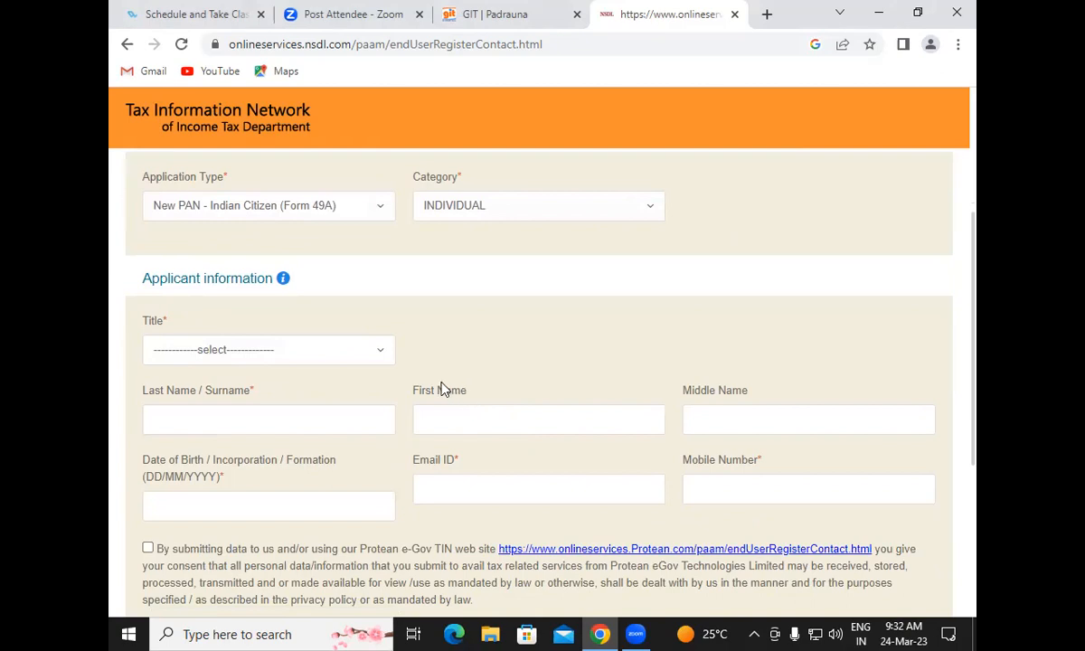
Set the applicant's title to Shri
click(293, 352)
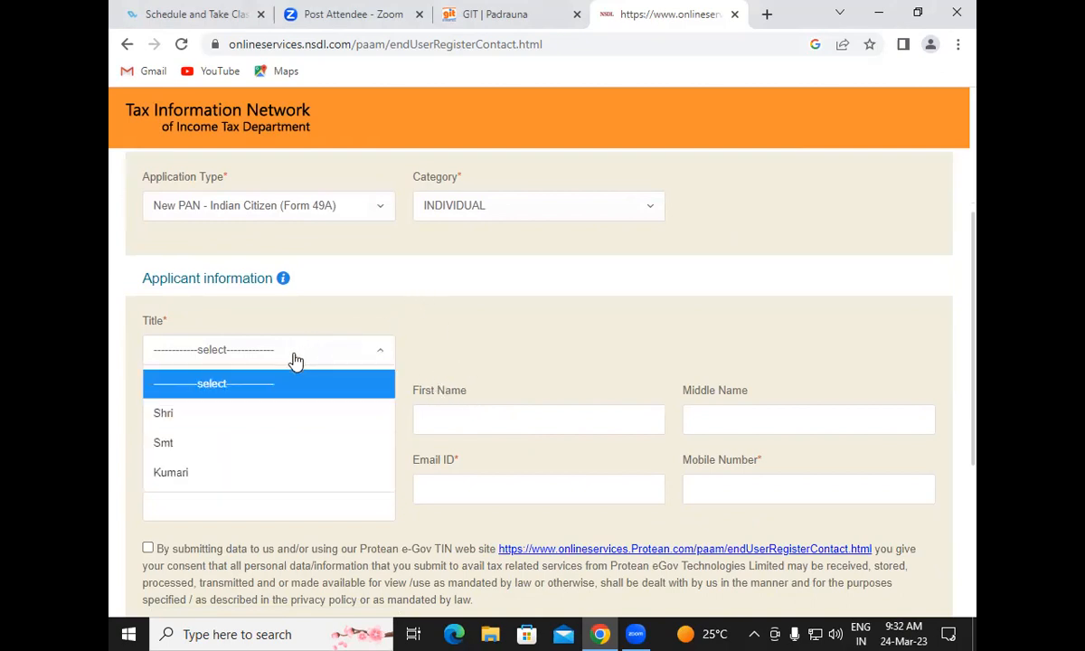
click(227, 415)
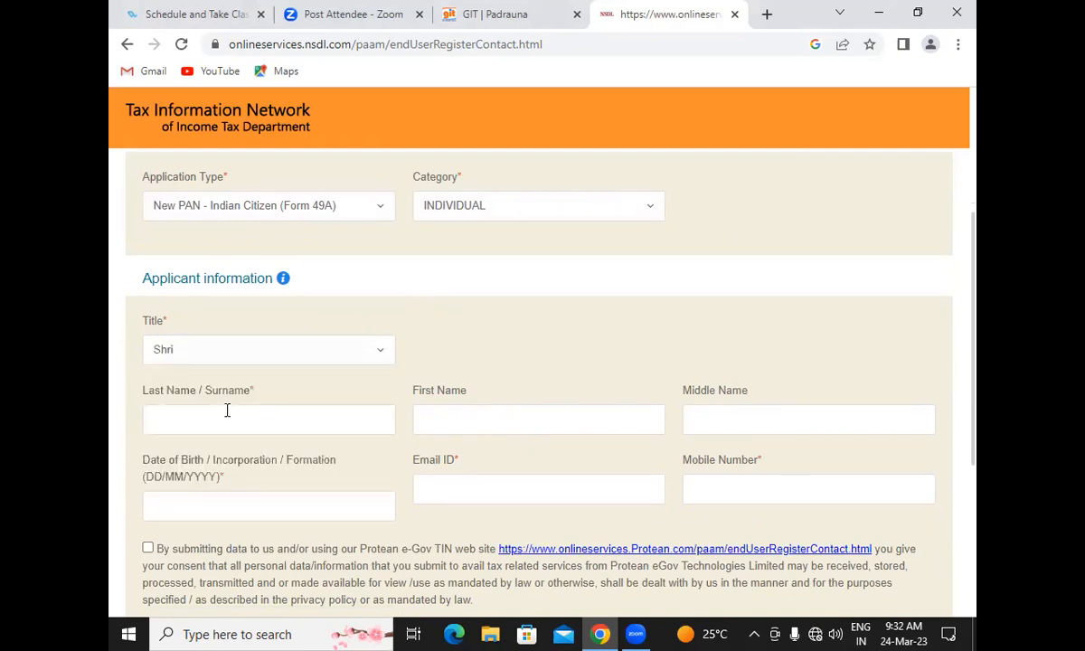
click(233, 367)
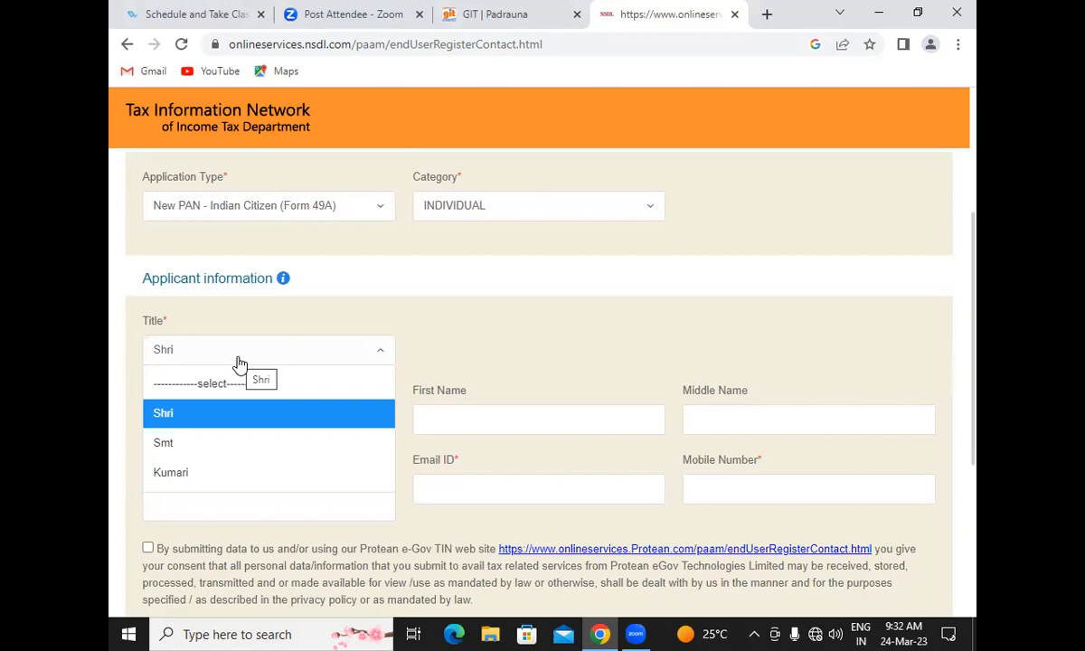
click(217, 414)
Enter the applicant's surname and first name
click(217, 419)
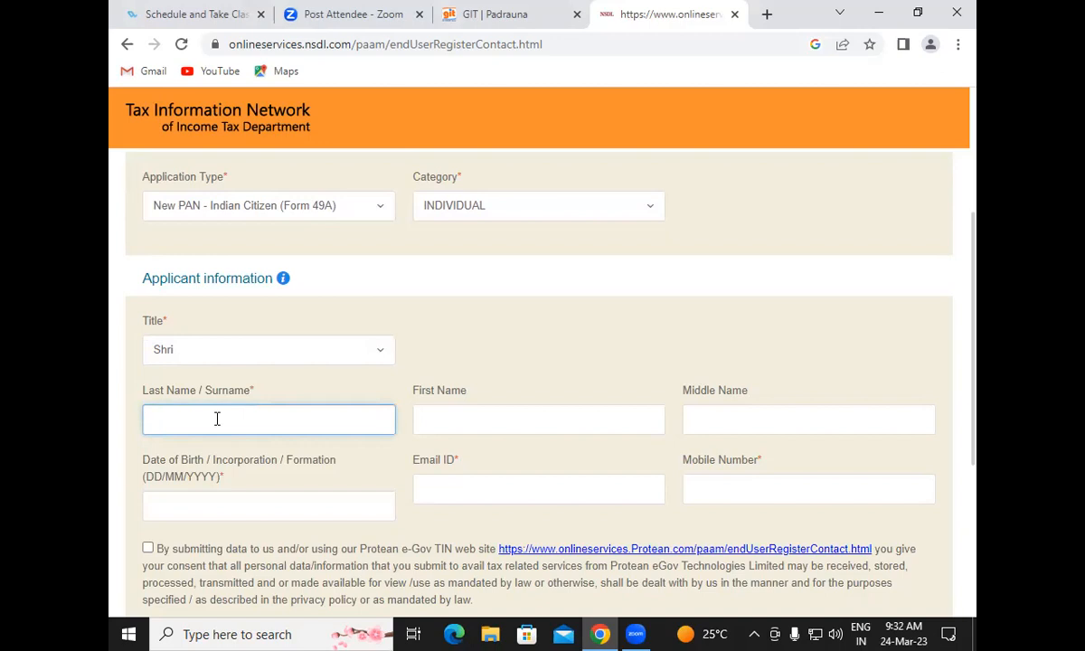
click(440, 415)
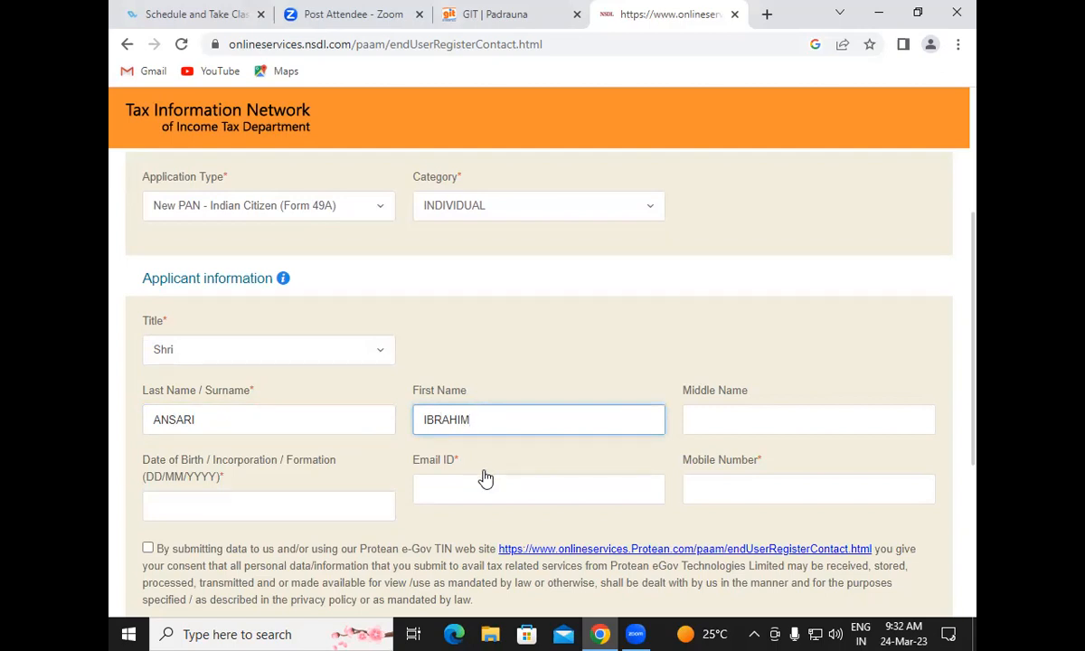
scroll(341, 438, up, 1)
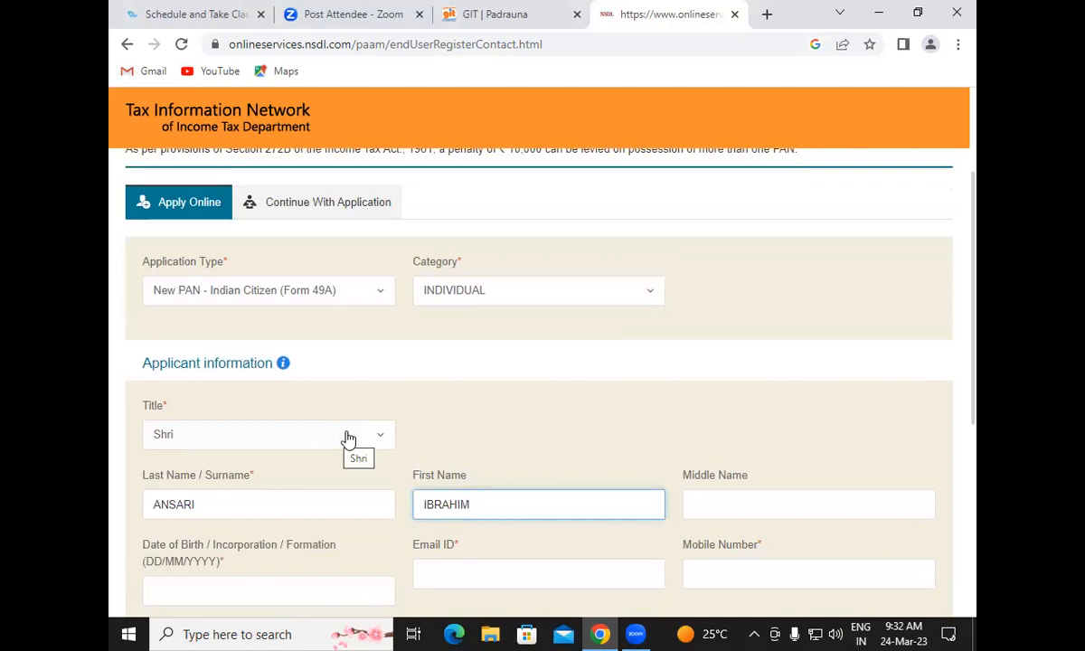
click(326, 437)
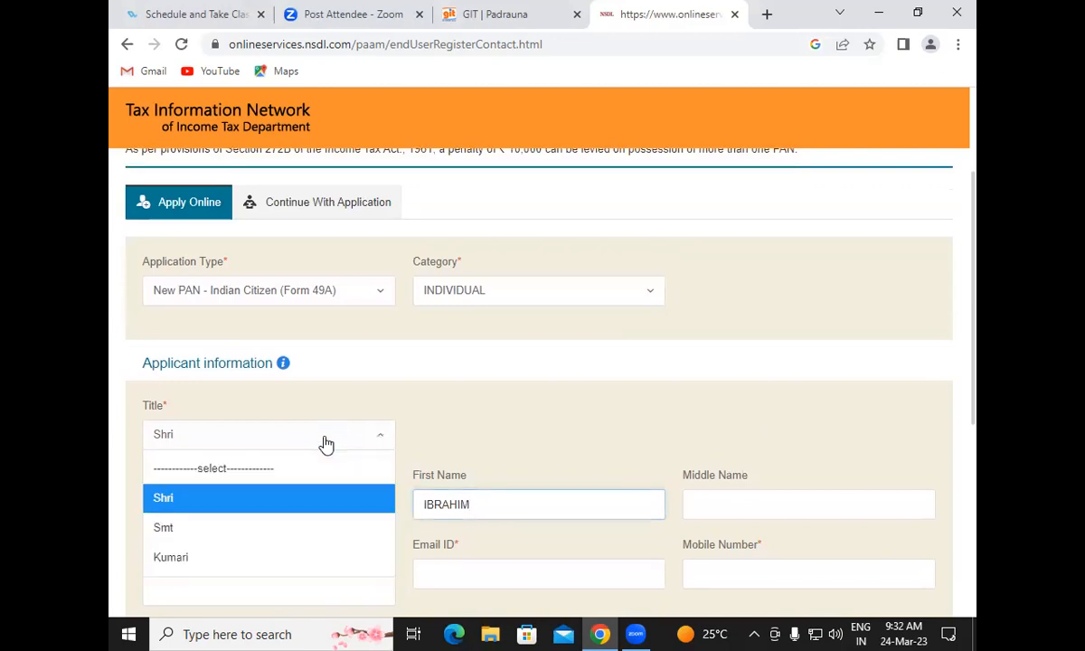
scroll(340, 439, up, 1)
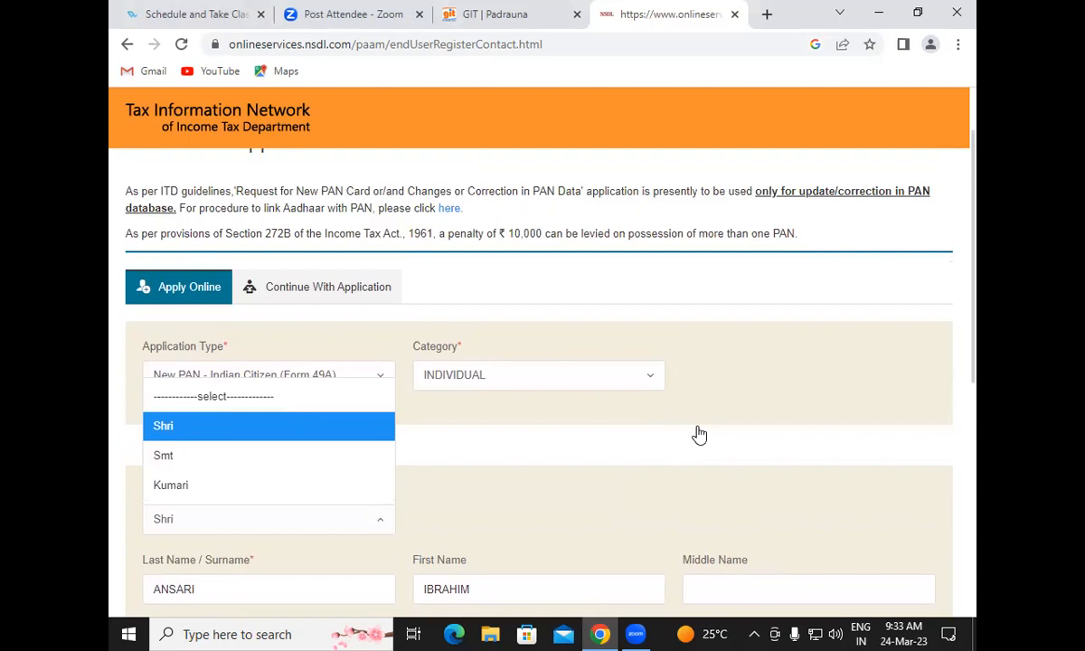
scroll(552, 471, down, 1)
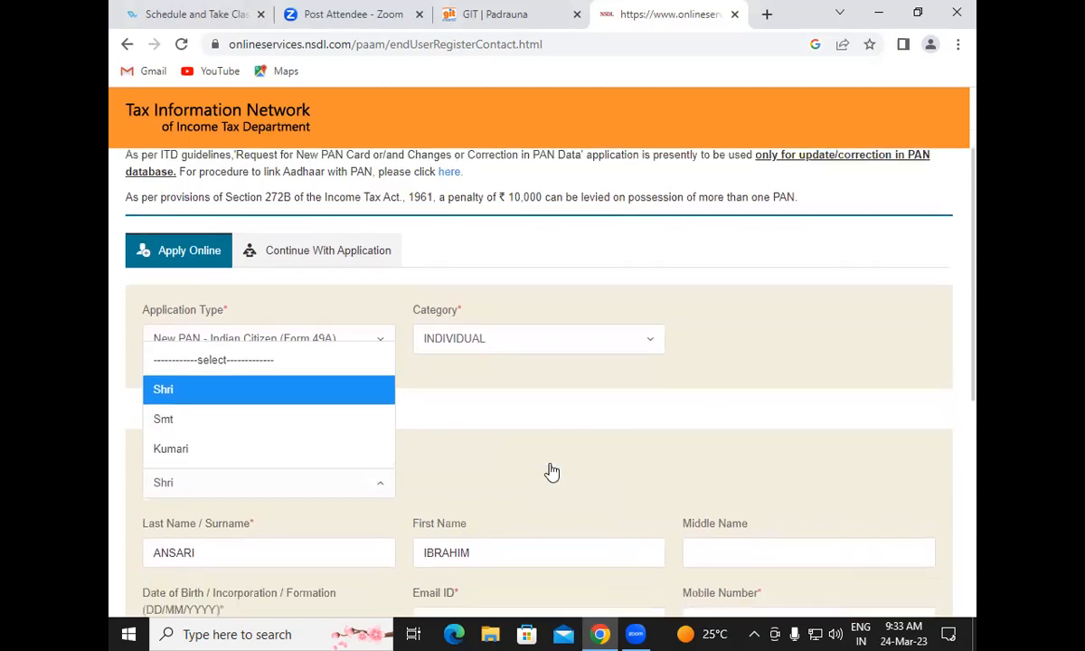
click(199, 342)
scroll(450, 442, down, 2)
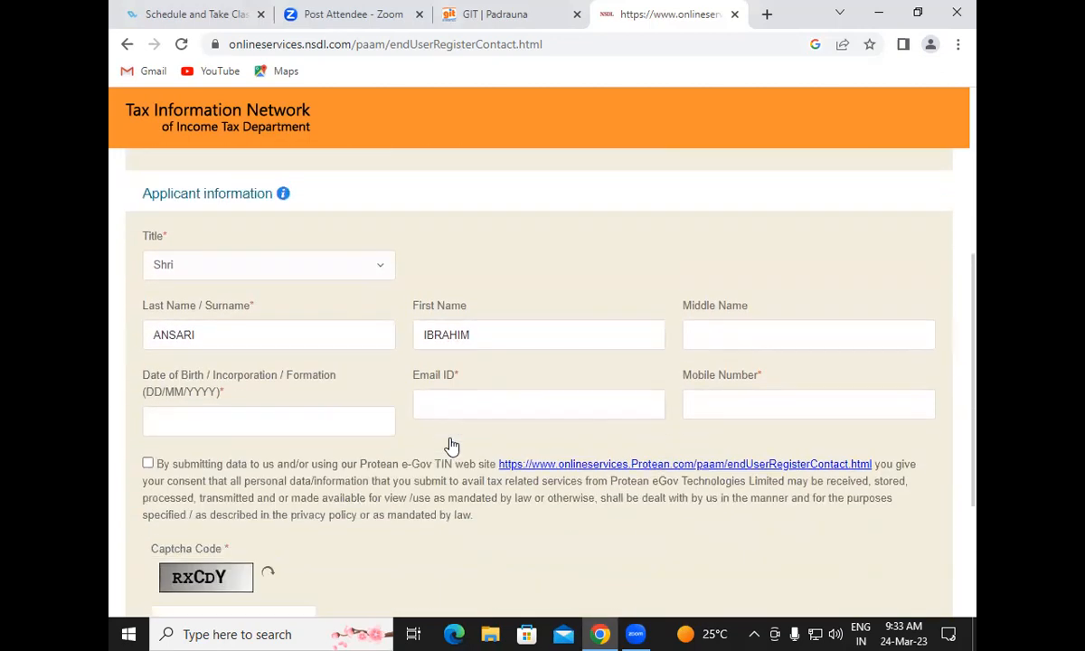
click(246, 421)
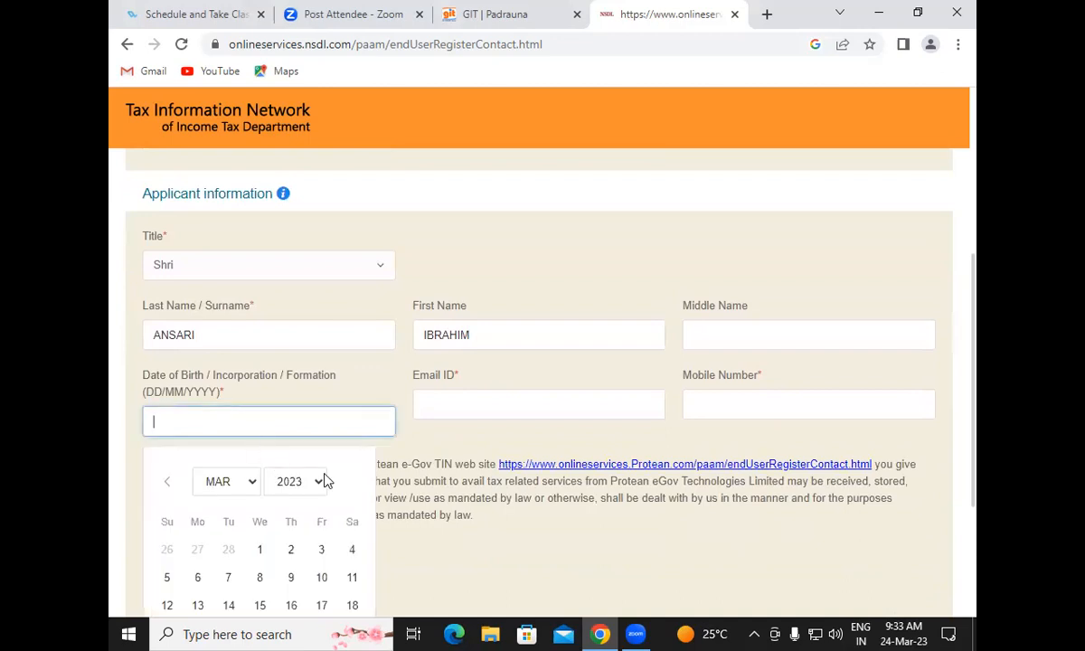
scroll(325, 481, down, 3)
click(301, 262)
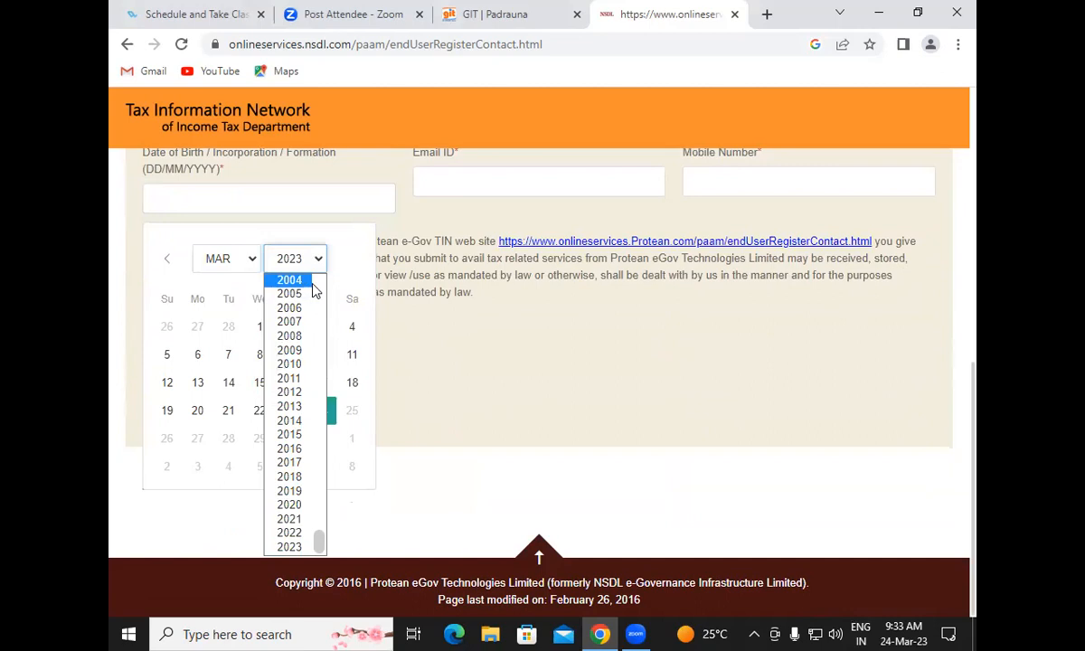
scroll(299, 303, up, 4)
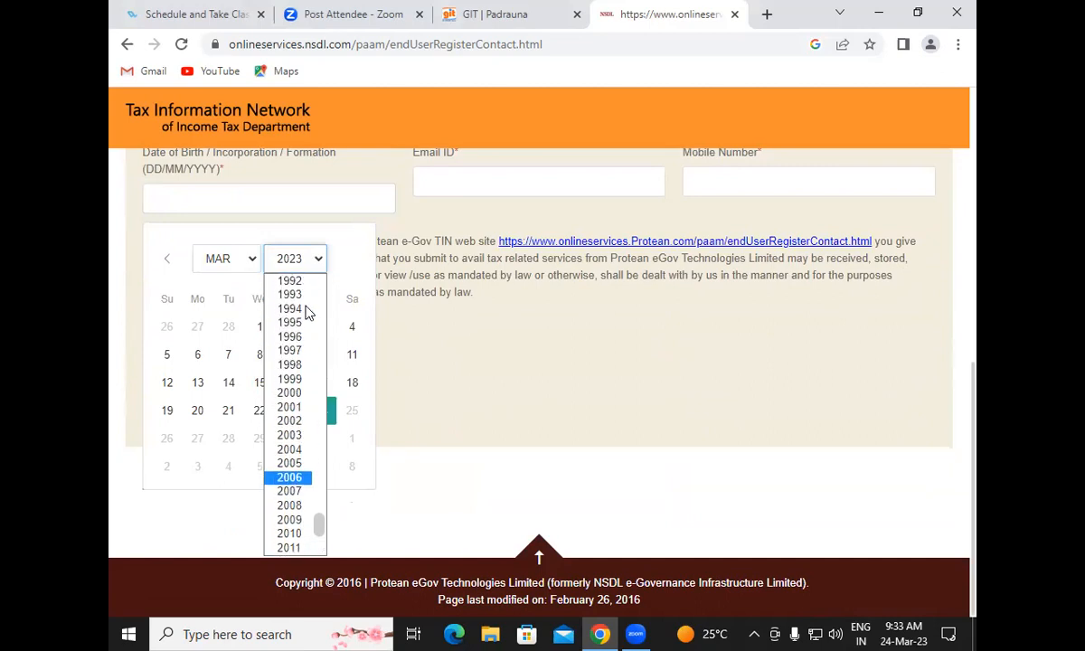
click(295, 366)
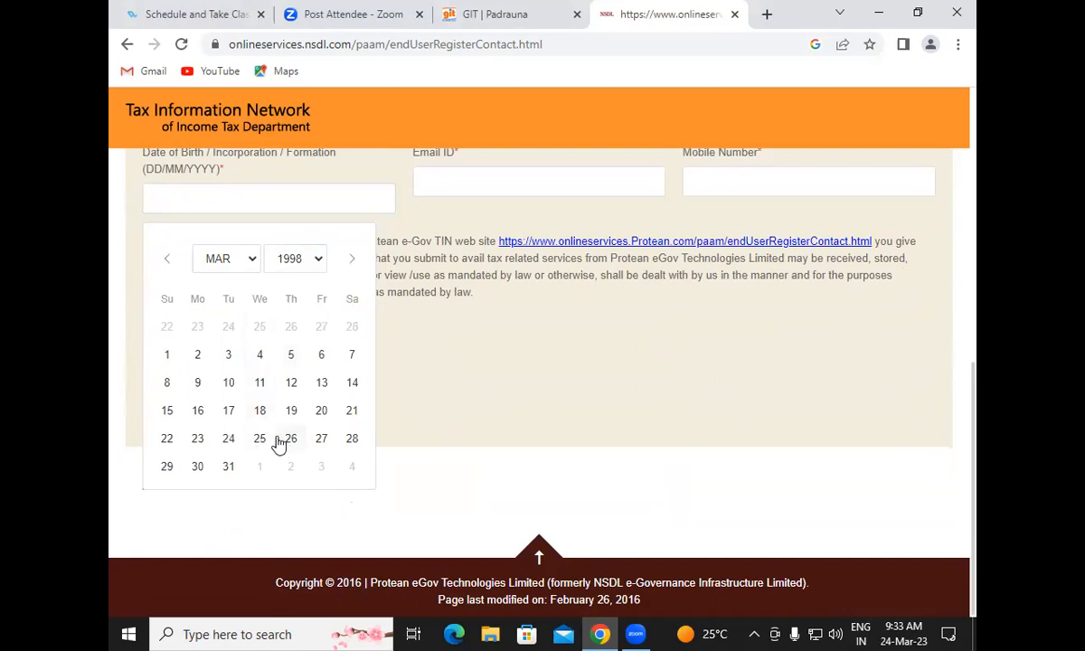
click(319, 413)
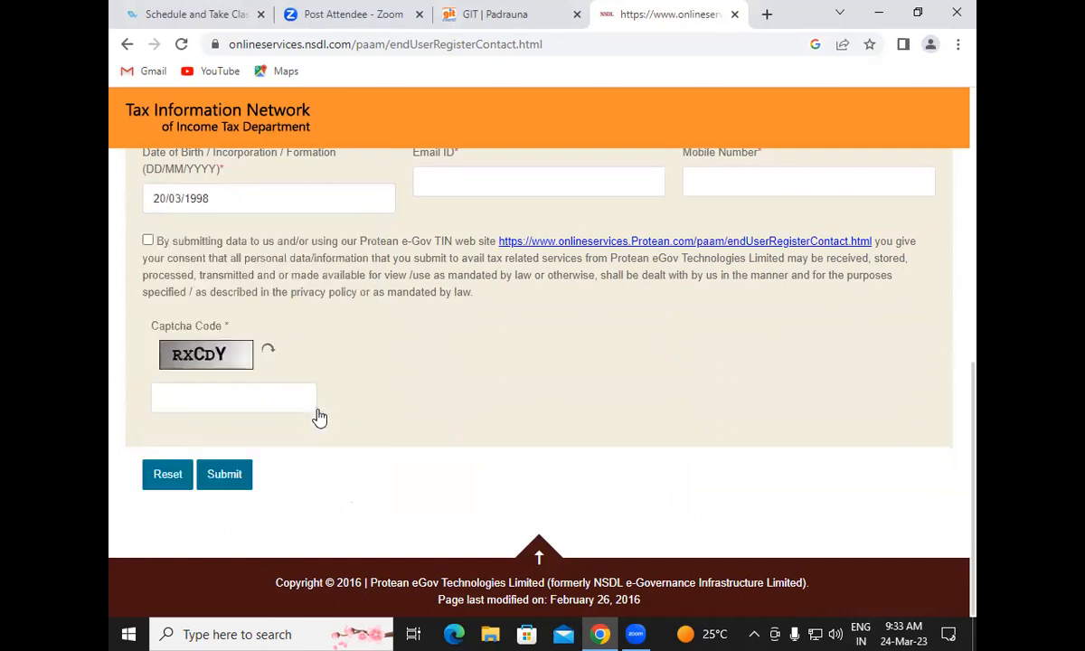
Fill in the applicant's e-mail ID and mobile number
scroll(560, 361, up, 1)
click(469, 265)
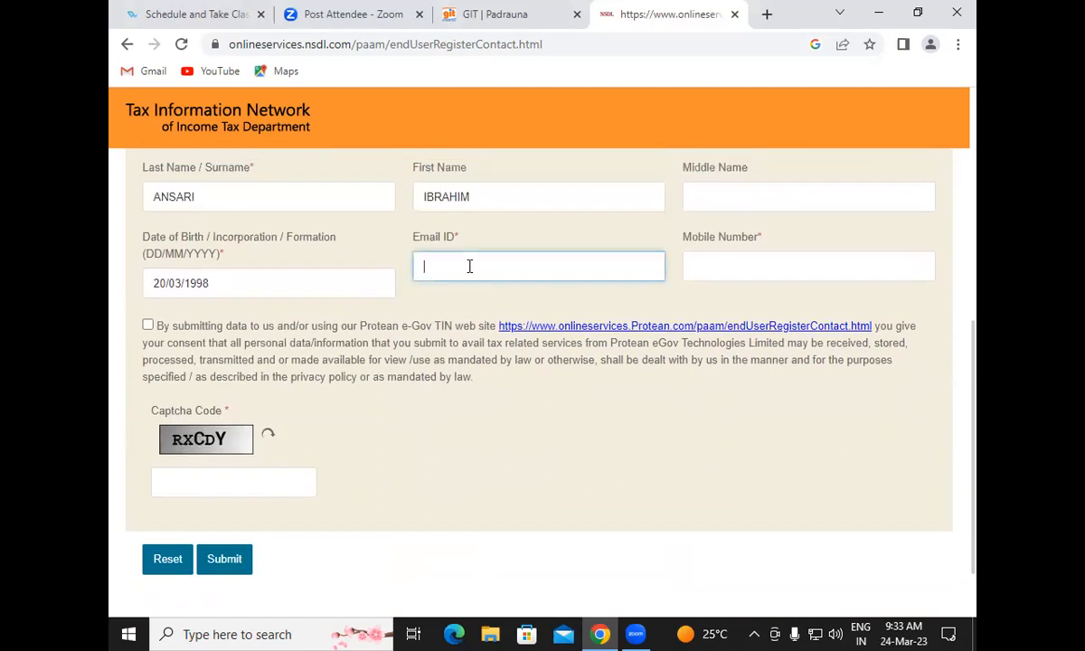
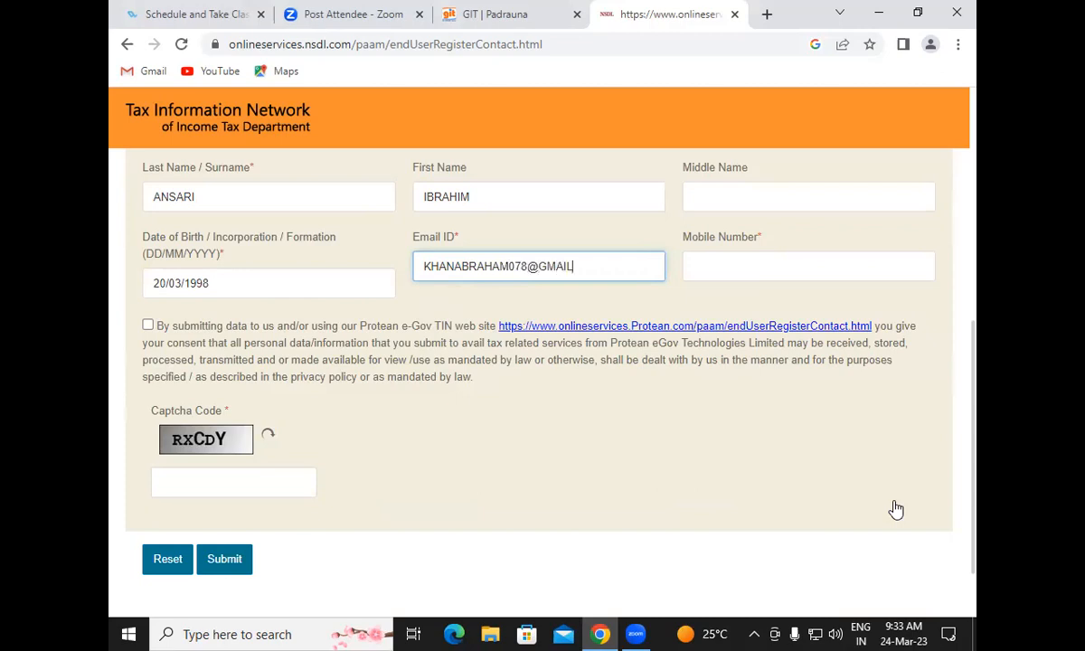
click(723, 267)
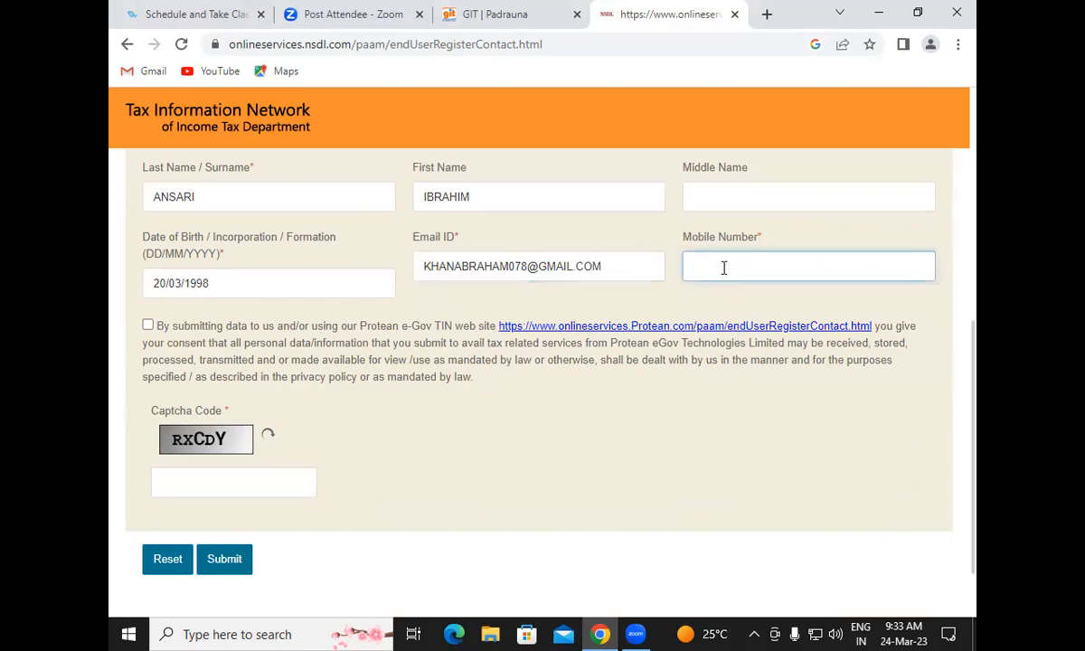
Tick the data consent box, enter the captcha code, and submit the registration
click(152, 330)
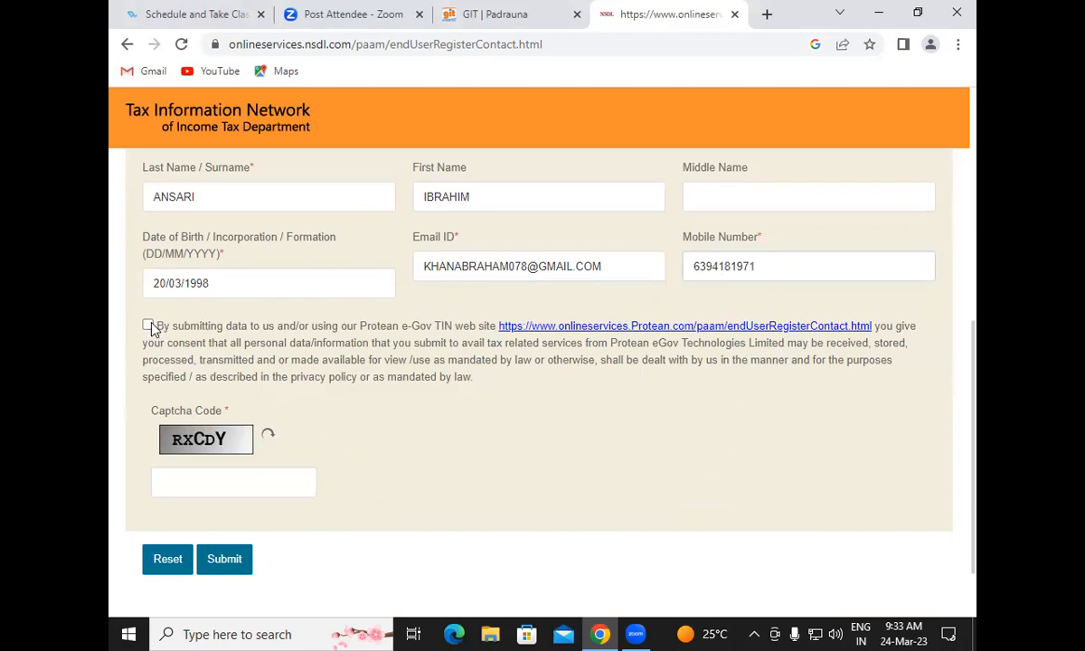
click(184, 471)
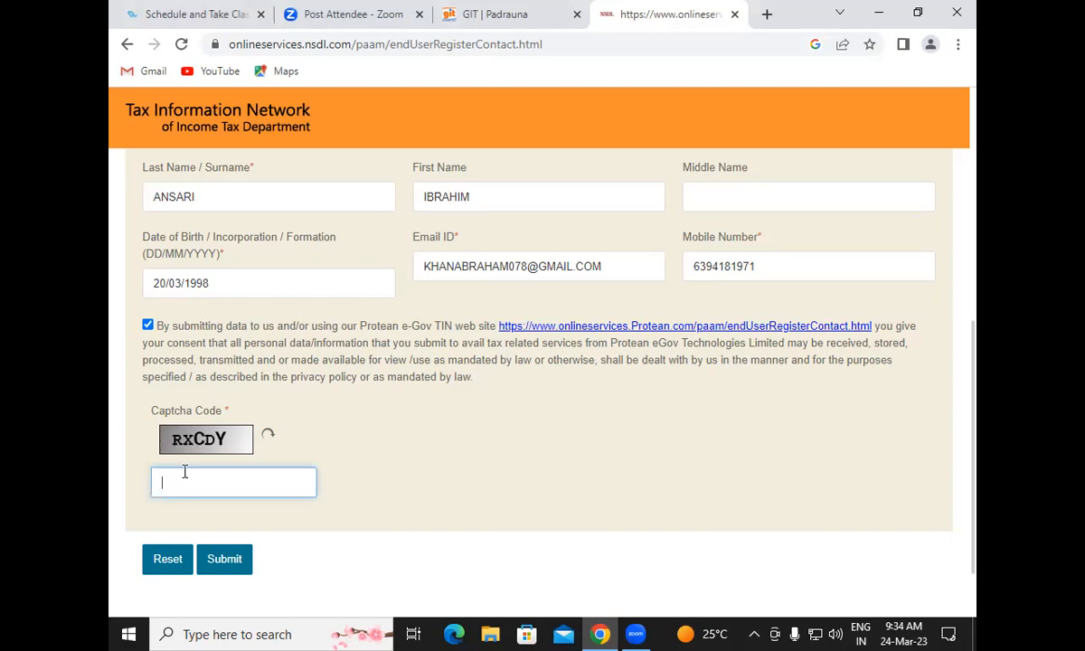
text(RXCDY)
scroll(976, 352, down, 1)
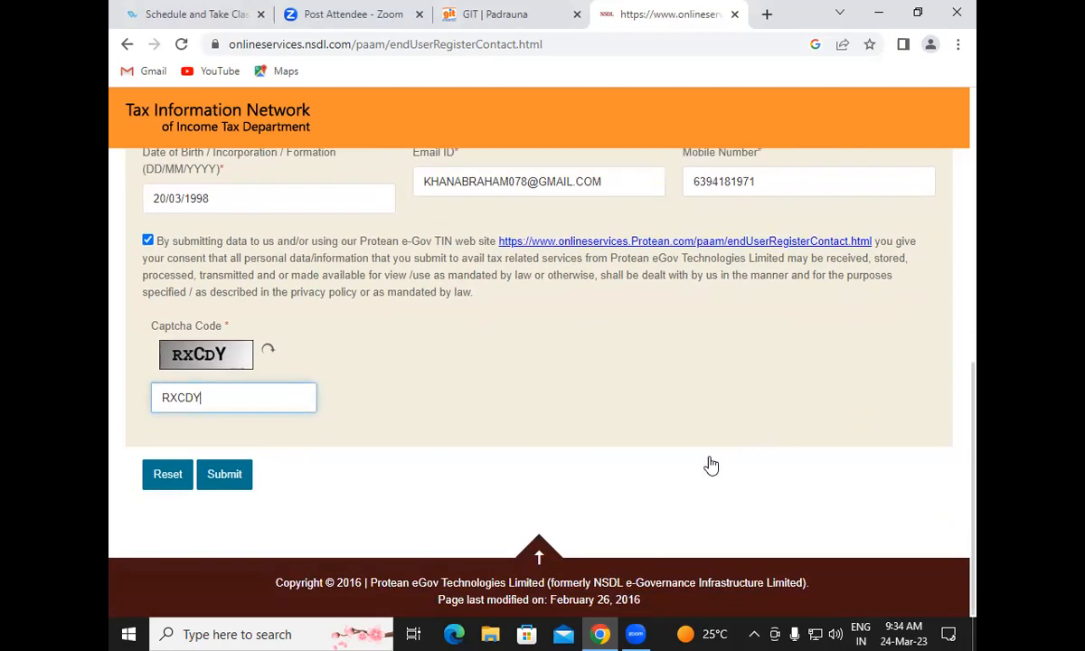
click(224, 475)
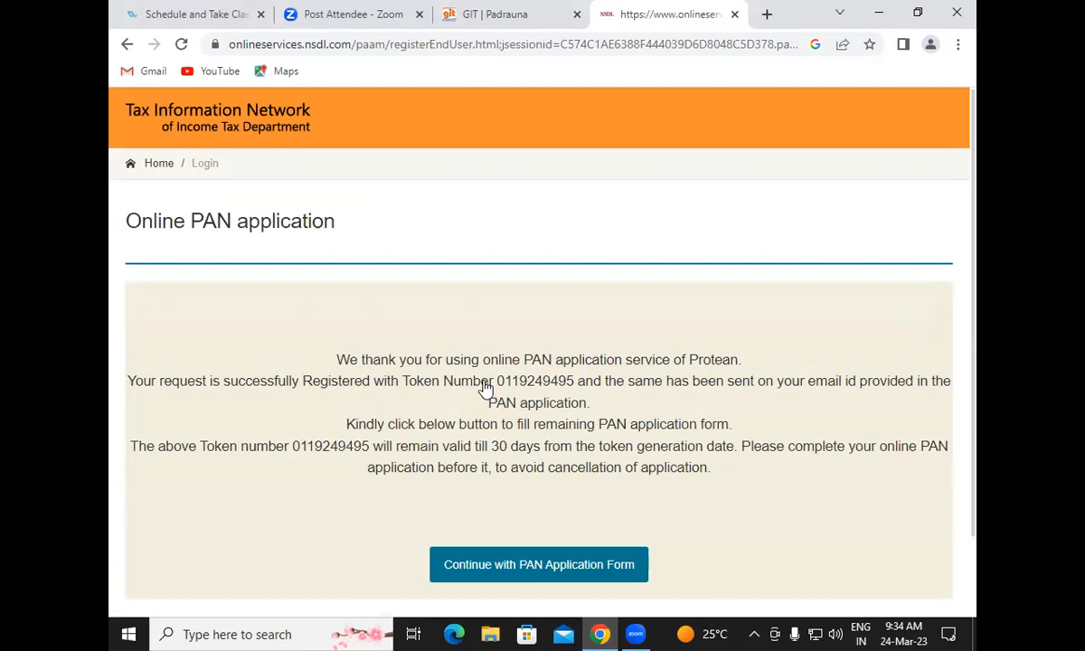
Copy the registration token number shown in the confirmation message
drag(496, 385, 573, 386)
click(574, 389)
drag(498, 384, 573, 386)
right_click(562, 382)
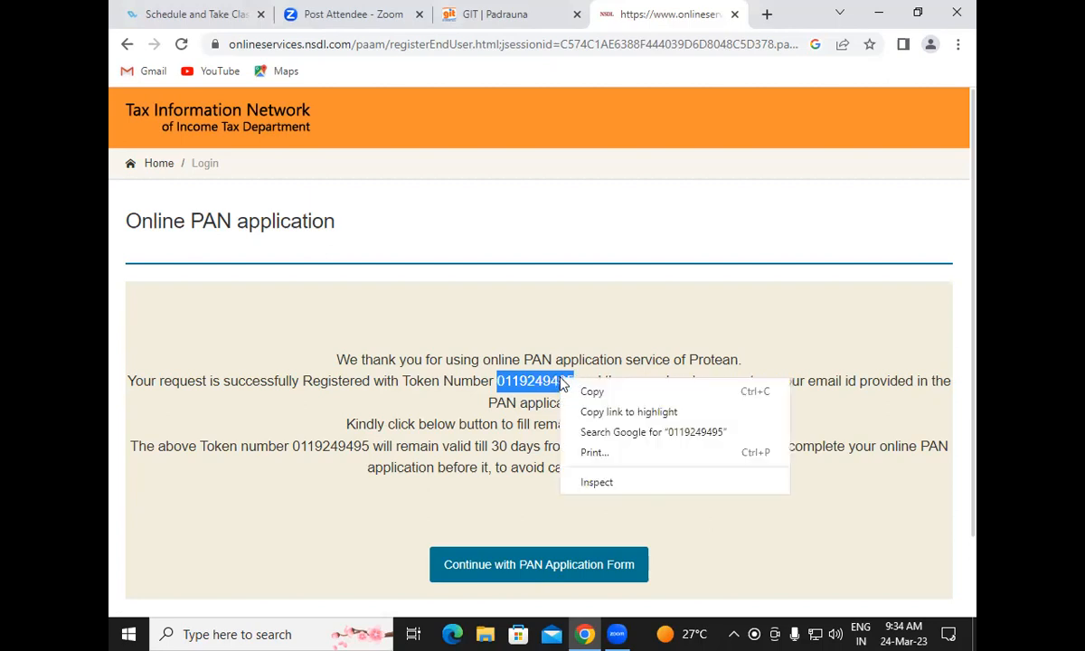
click(584, 391)
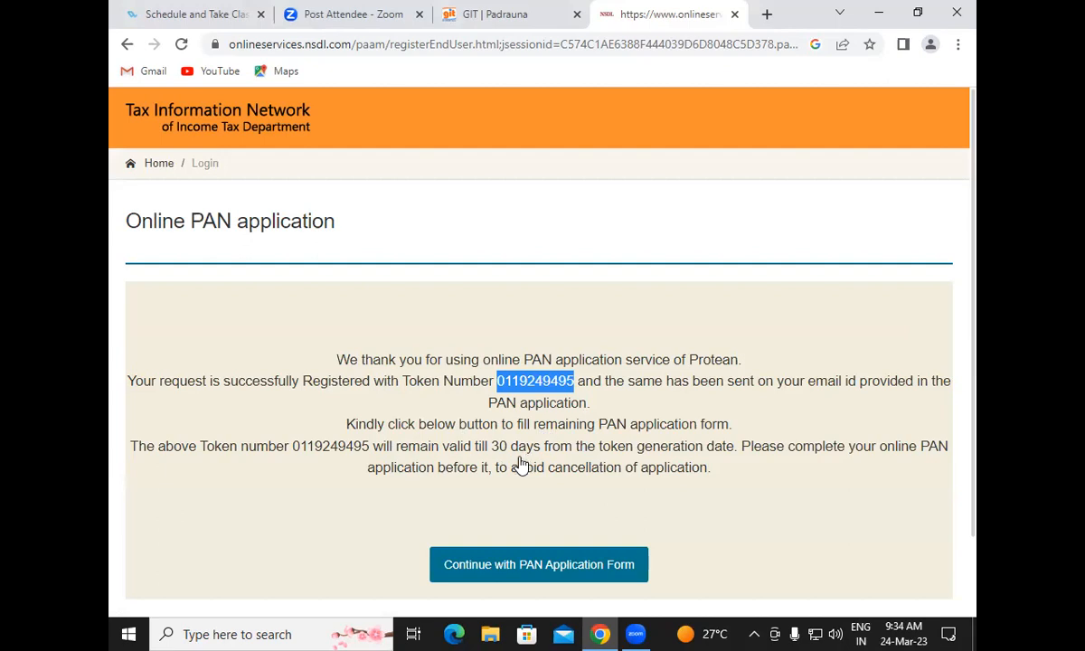
drag(974, 186, 977, 355)
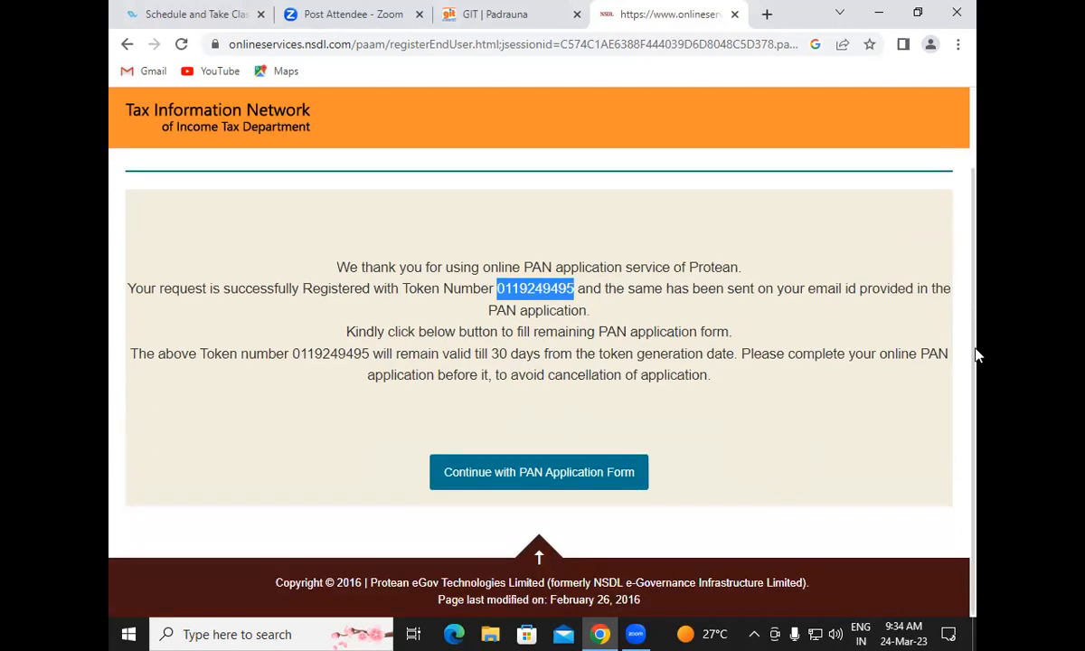
Continue to the Form 49A application and enter the Aadhaar's last four digits
click(568, 484)
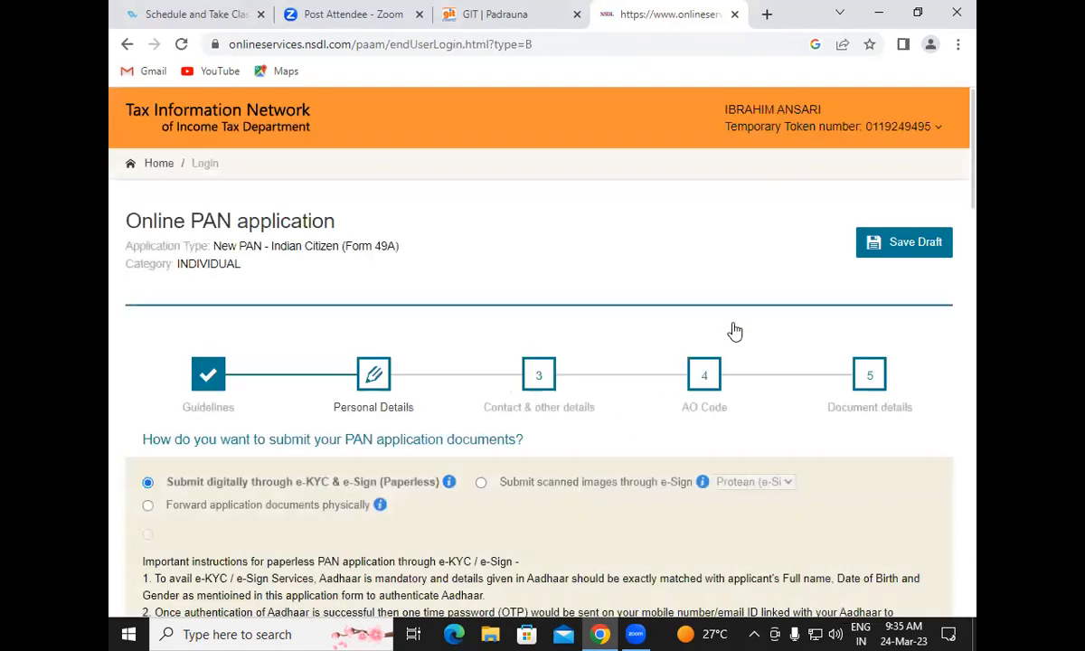
scroll(975, 203, down, 3)
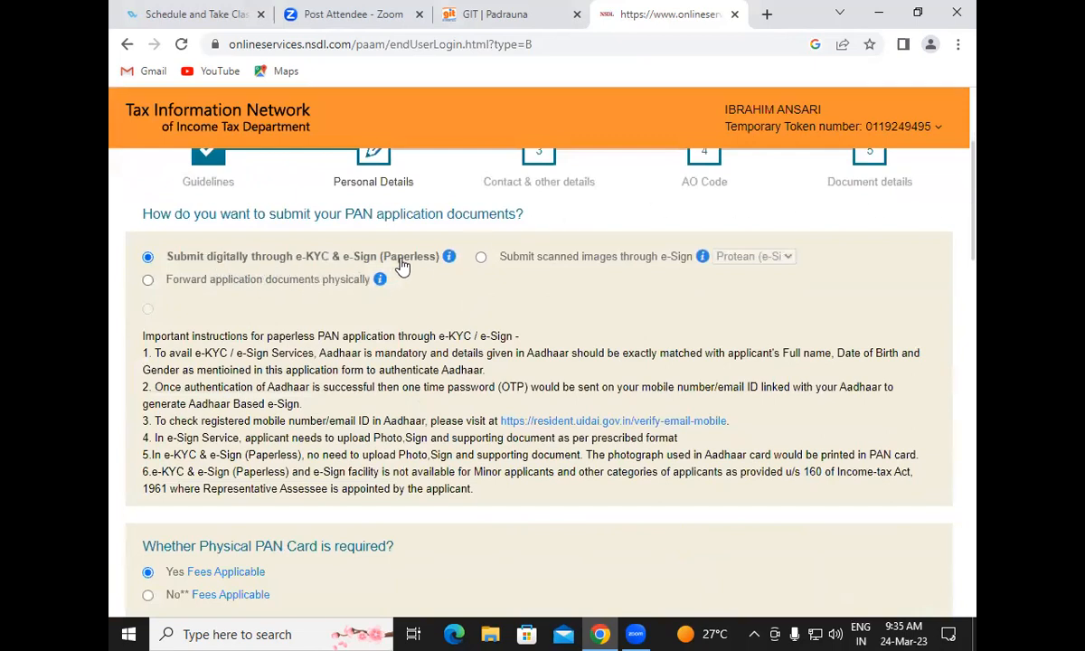
drag(976, 177, 976, 259)
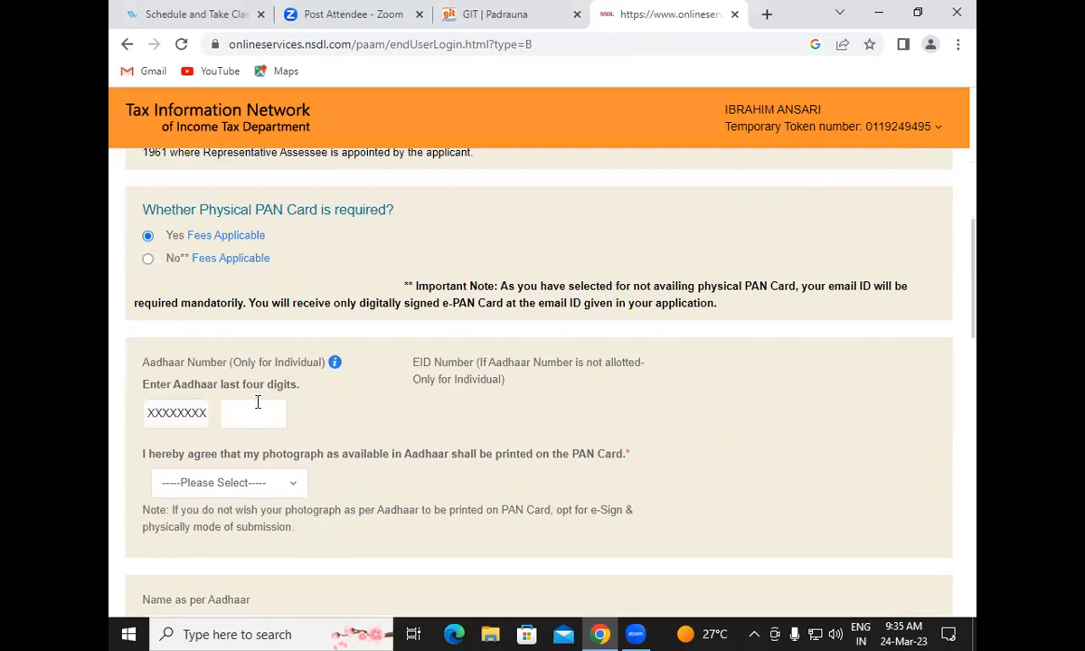
click(254, 413)
Choose Yes to print the Aadhaar photograph on the PAN card
scroll(452, 412, down, 1)
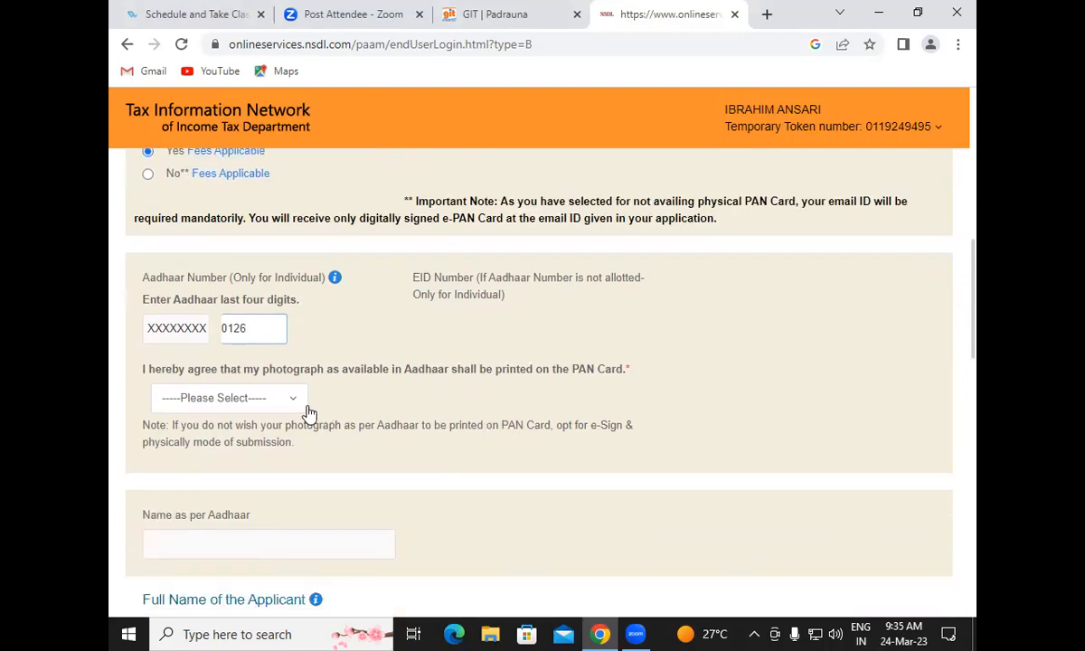
click(282, 402)
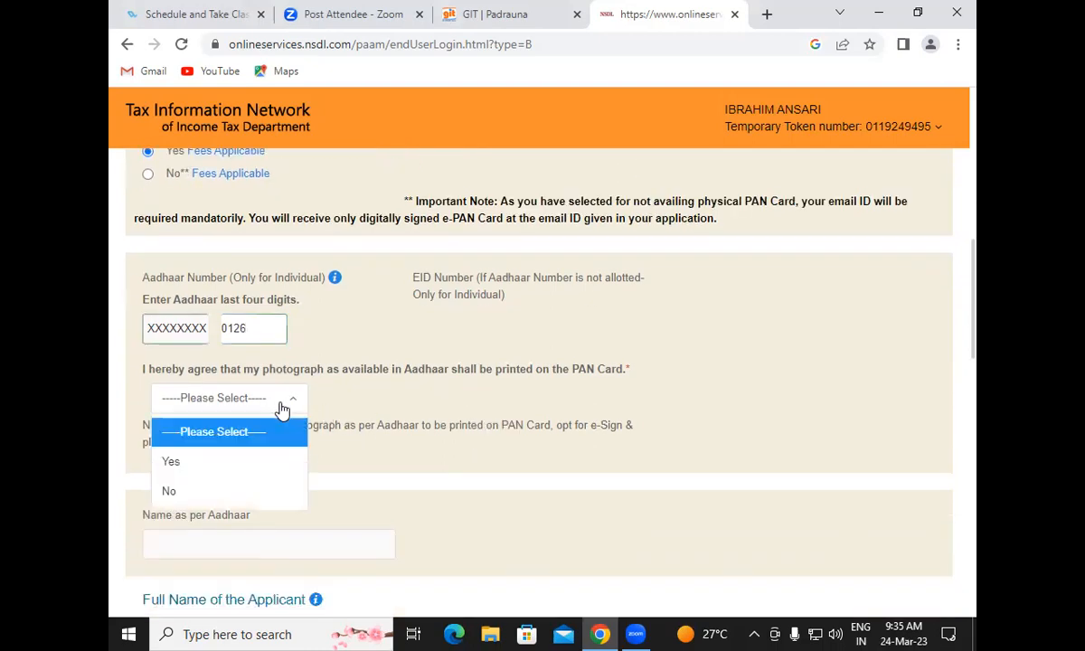
click(237, 460)
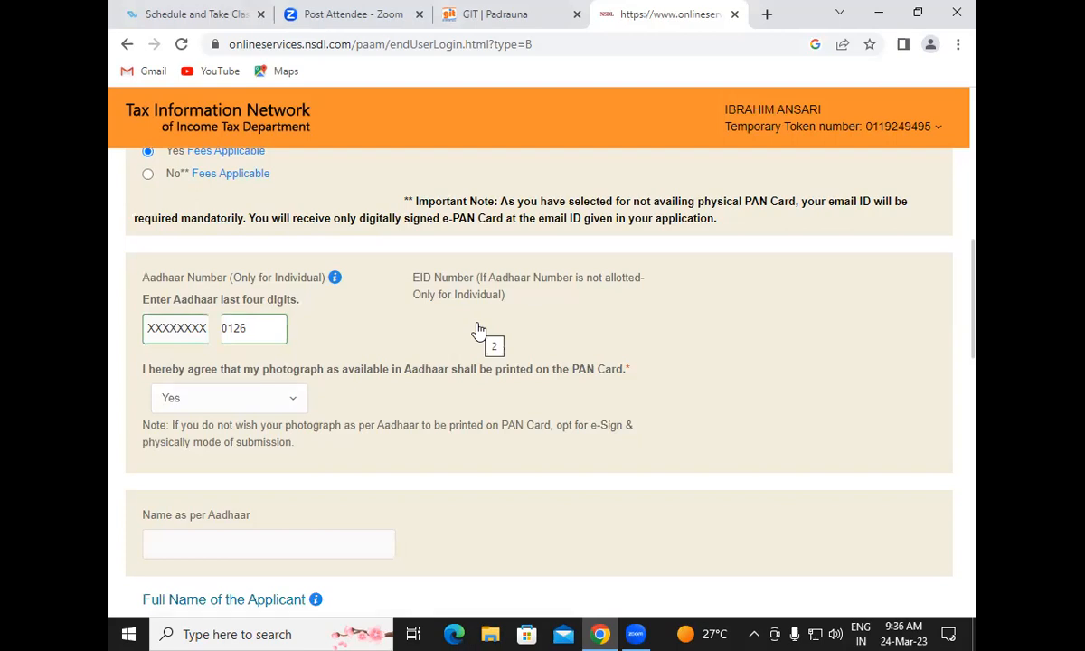
scroll(479, 332, up, 1)
scroll(479, 331, down, 1)
Set the applicant's gender to Male
drag(975, 273, 975, 390)
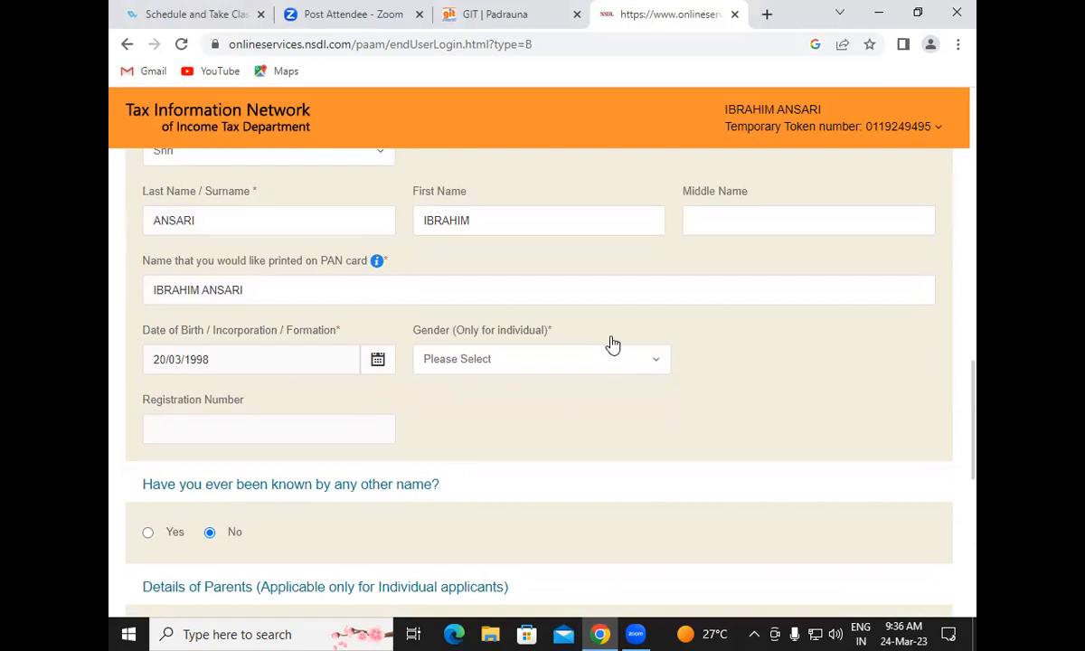
click(542, 361)
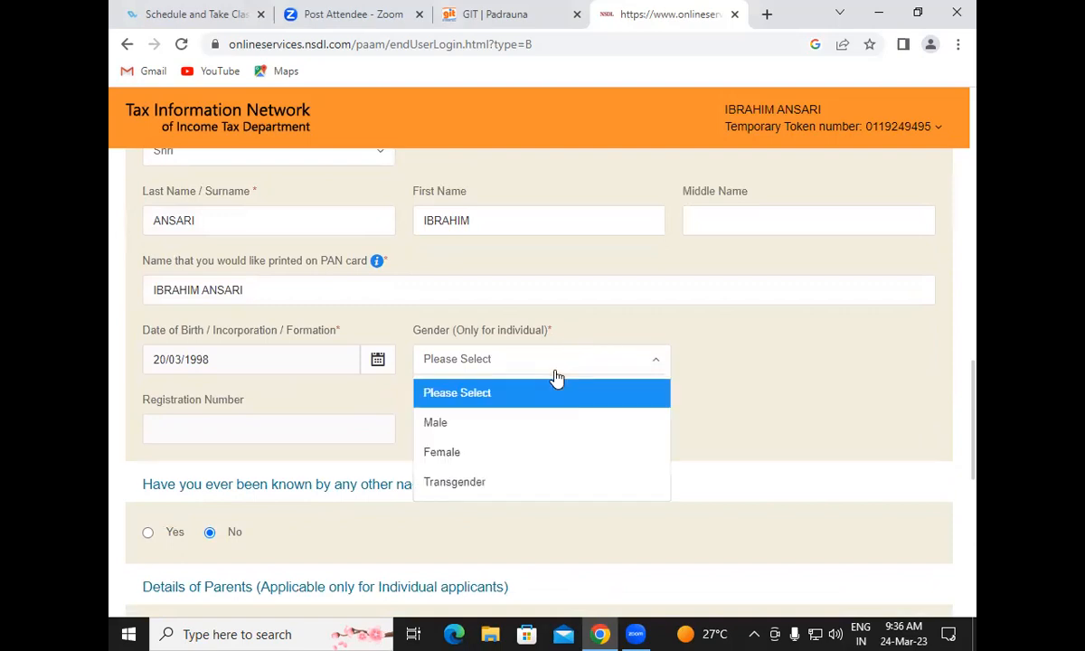
click(484, 425)
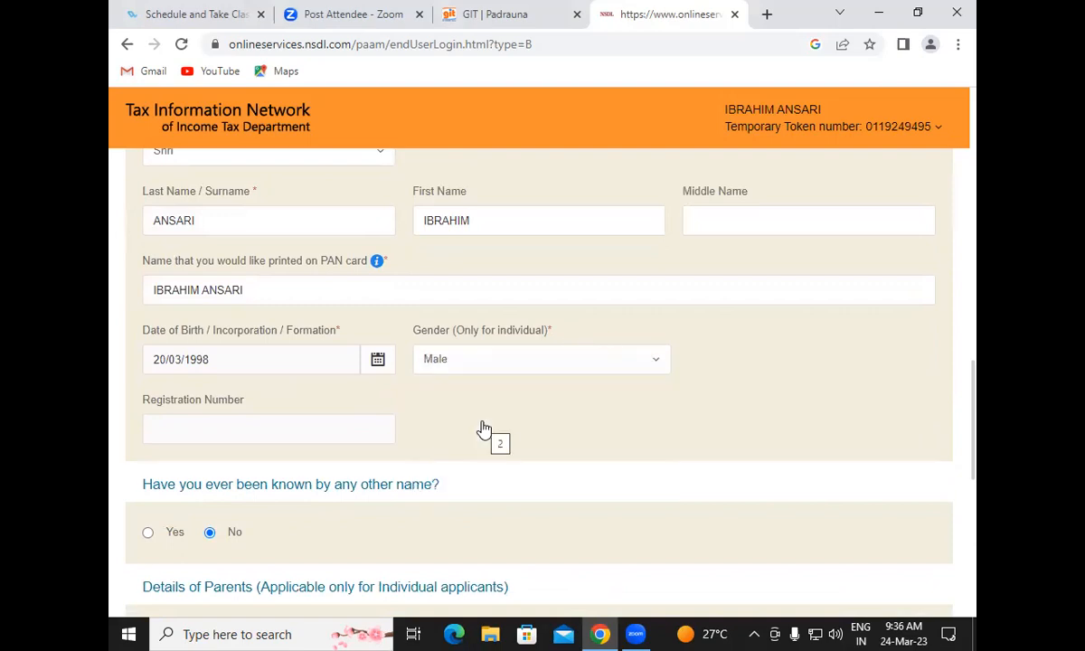
Enter the father's surname and first name in the parents' details
drag(974, 375, 977, 482)
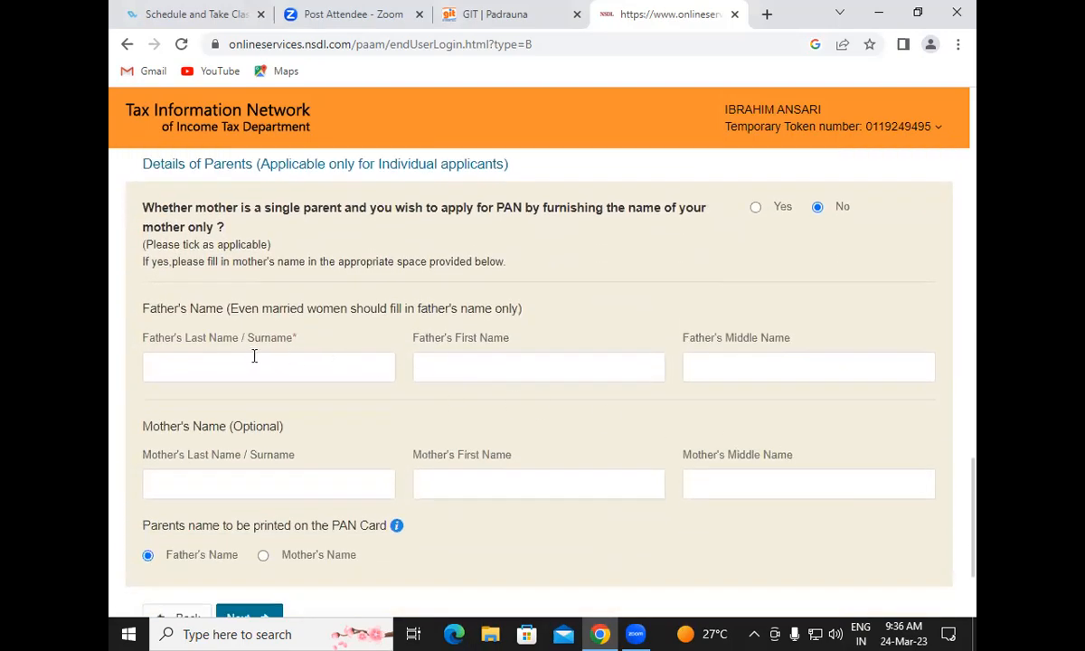
click(252, 364)
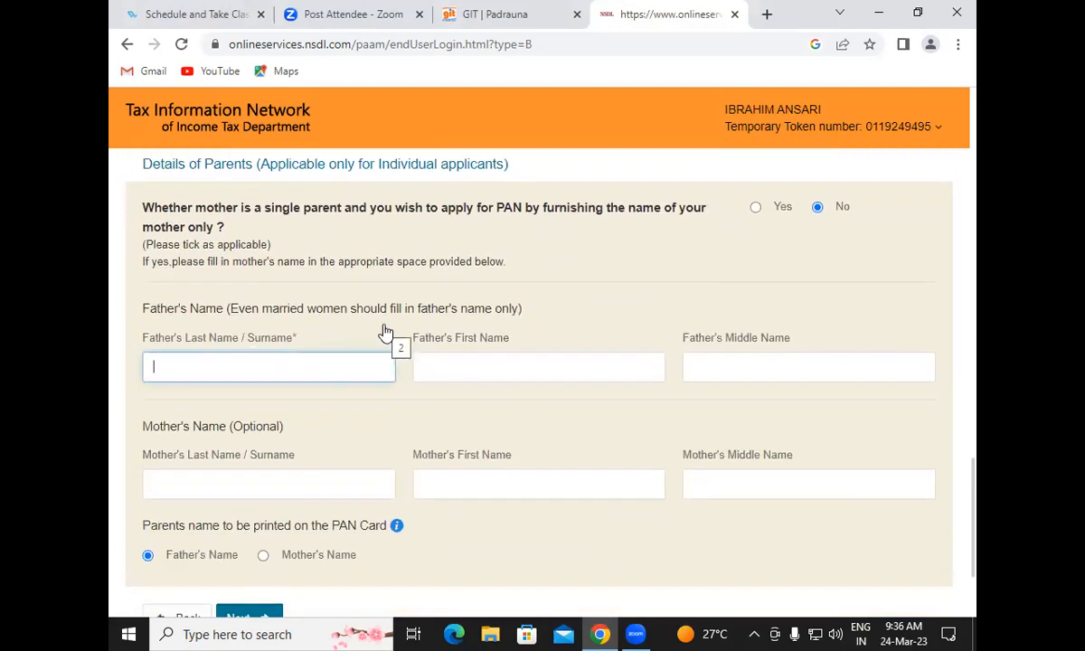
click(558, 359)
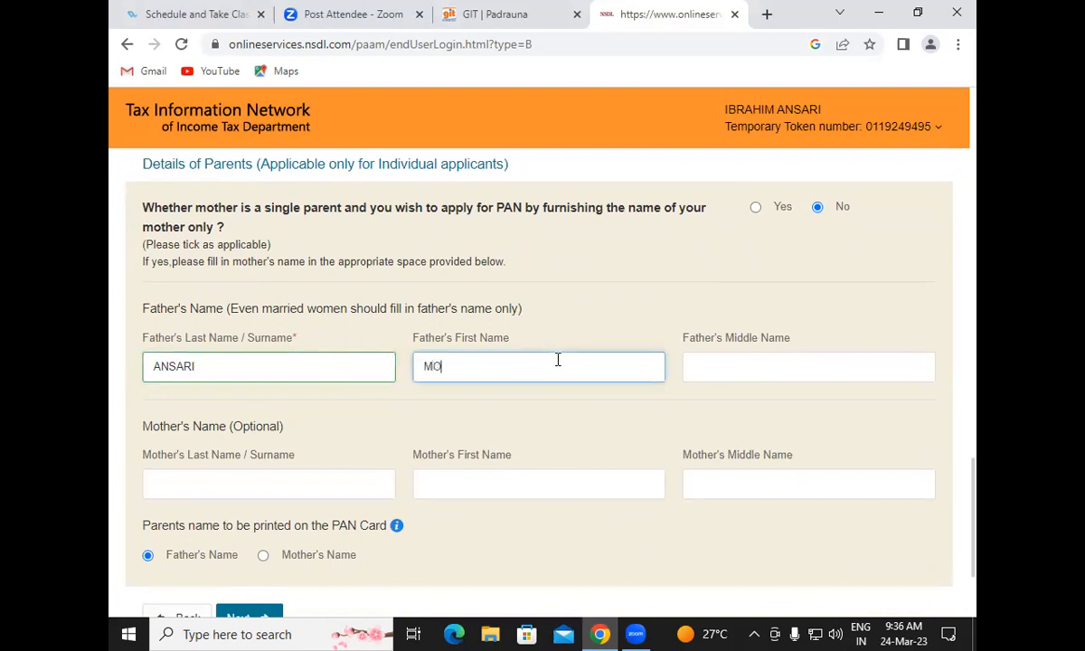
scroll(976, 488, down, 1)
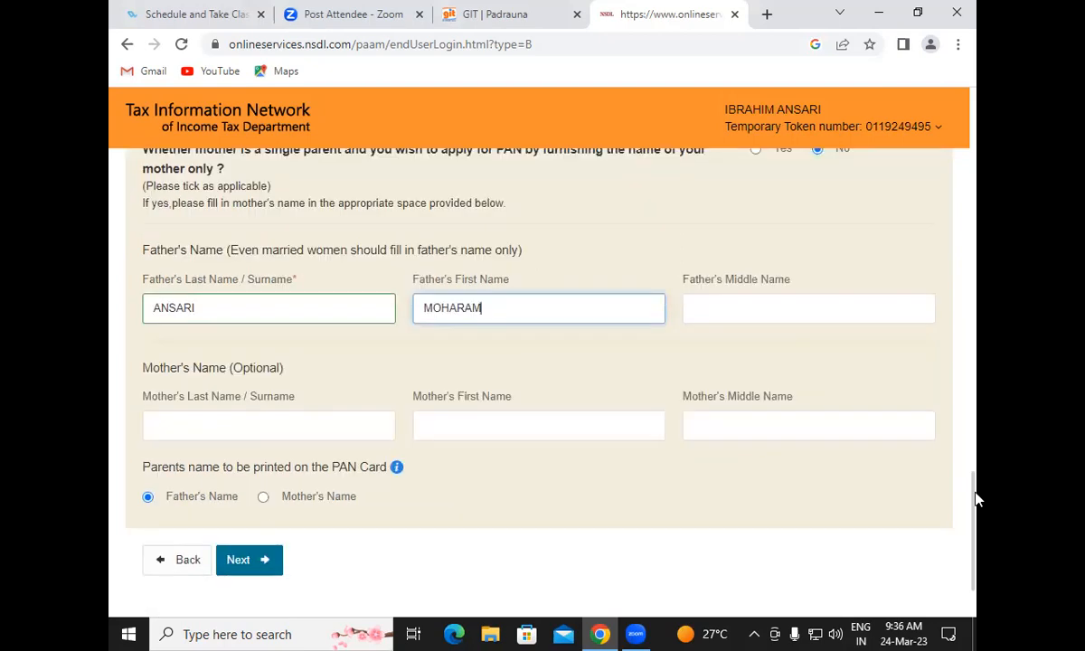
scroll(976, 499, down, 1)
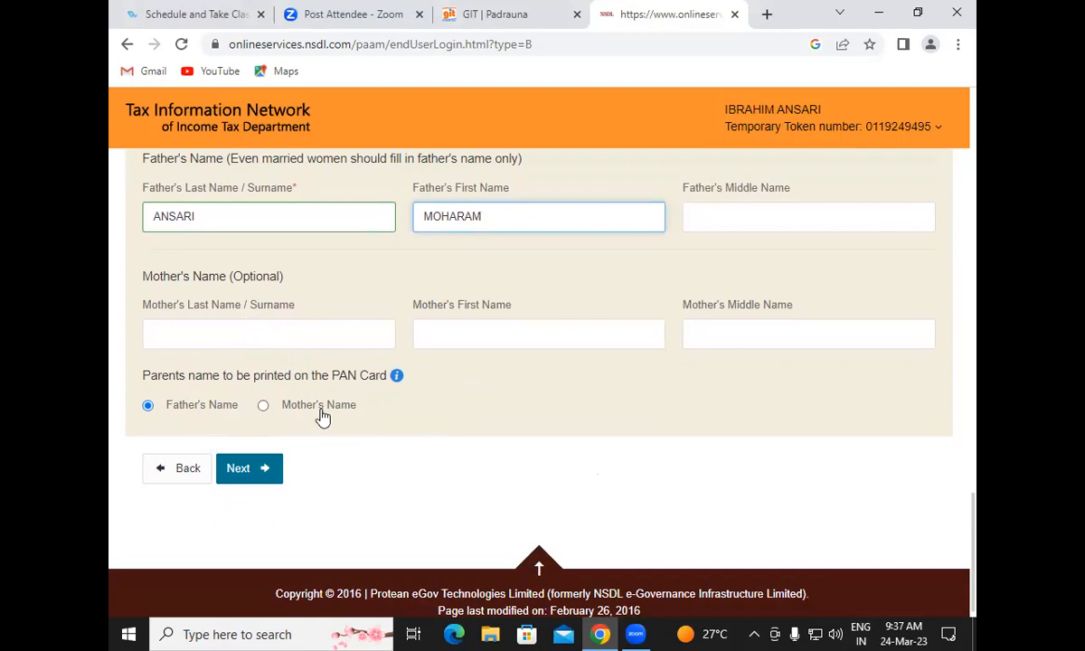
Go to the Contact & other details step and declare that the applicant has no income
click(279, 466)
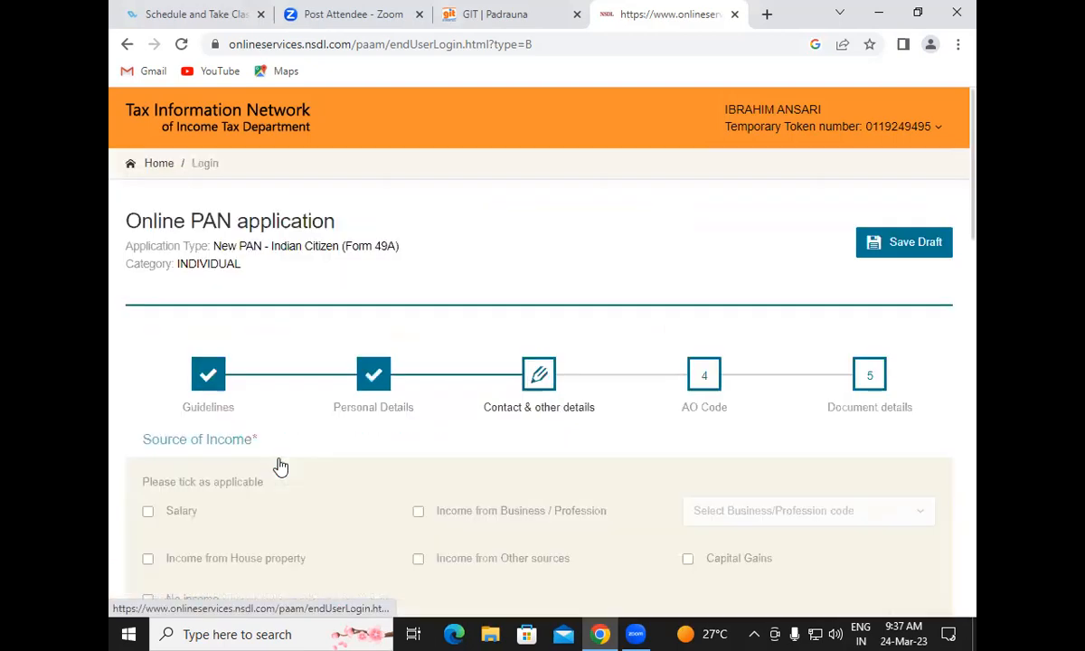
drag(976, 215, 975, 272)
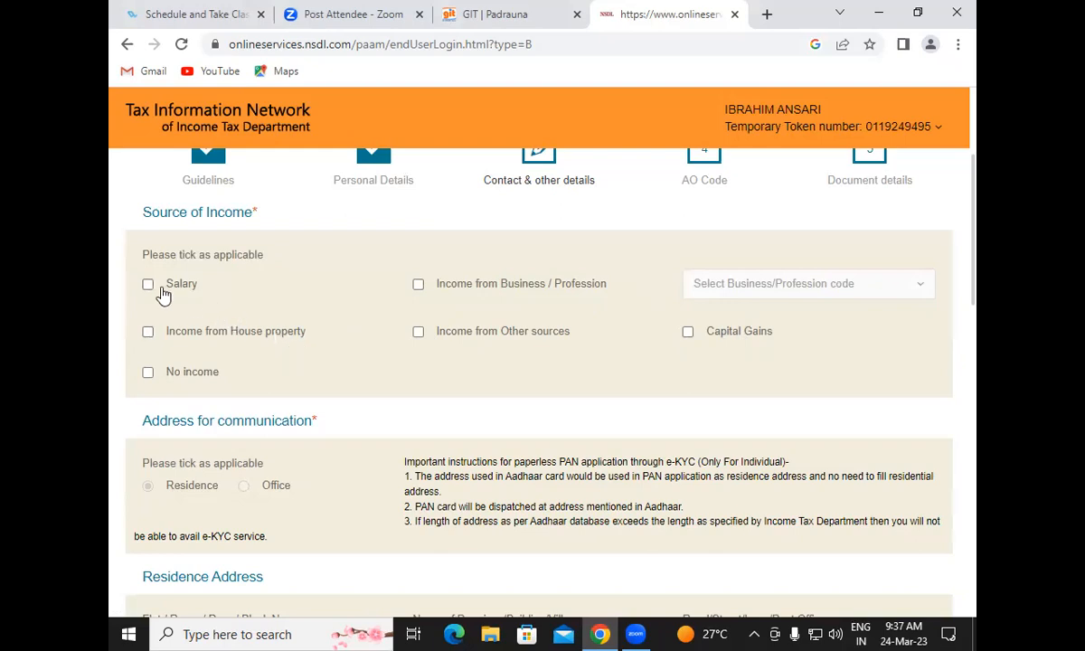
click(147, 374)
drag(976, 280, 976, 525)
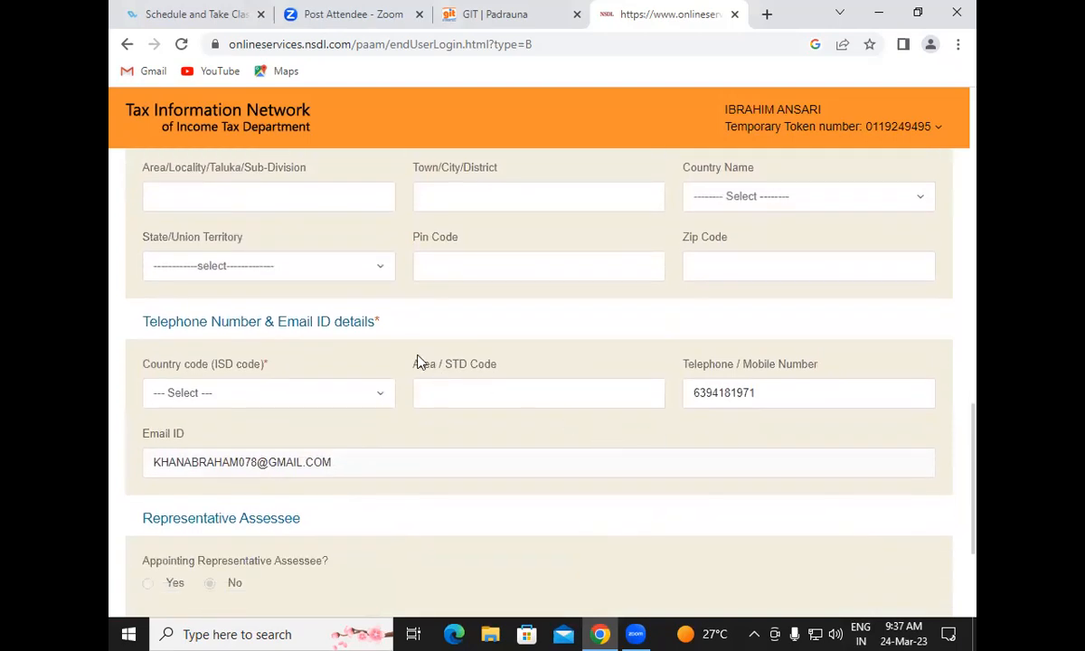
Set the ISD country code to INDIA (91) and continue to the AO Code step
click(263, 411)
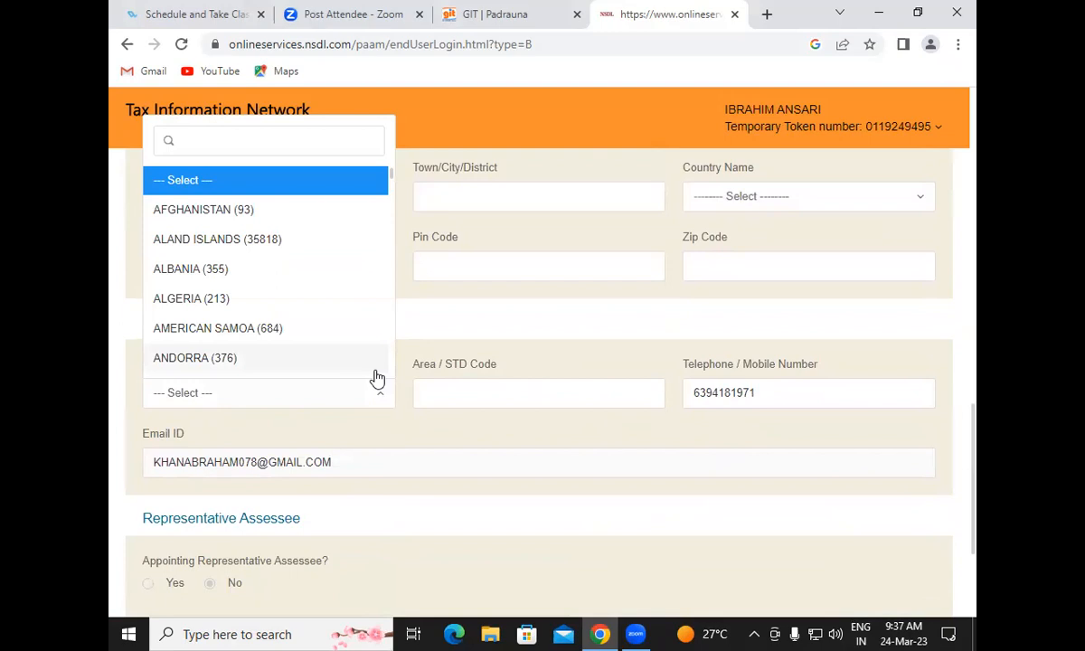
text(91)
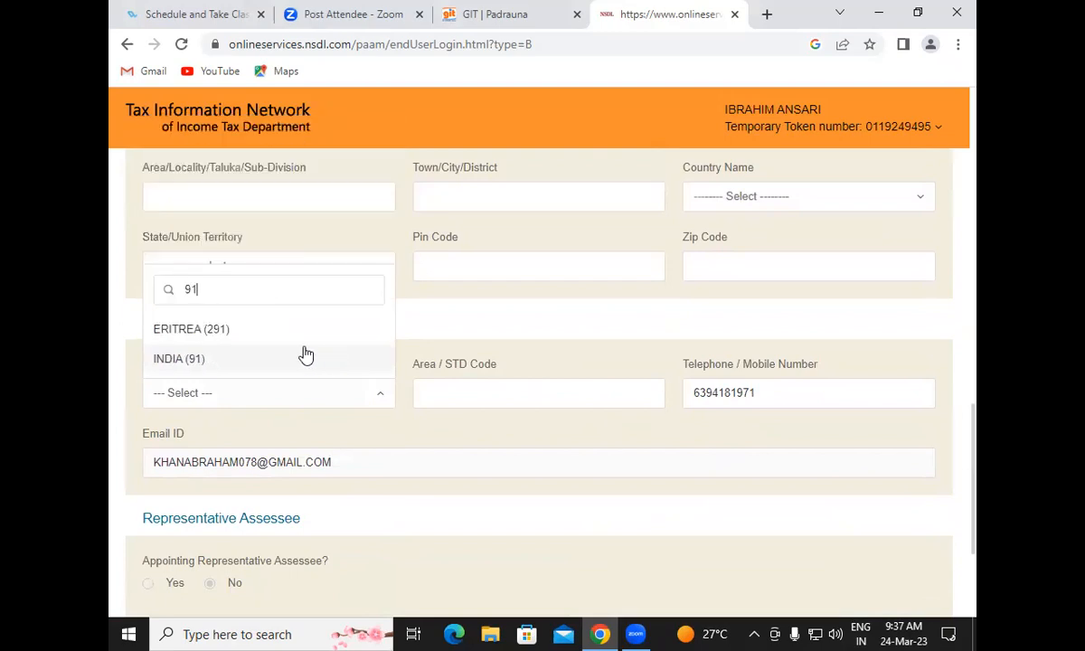
click(232, 362)
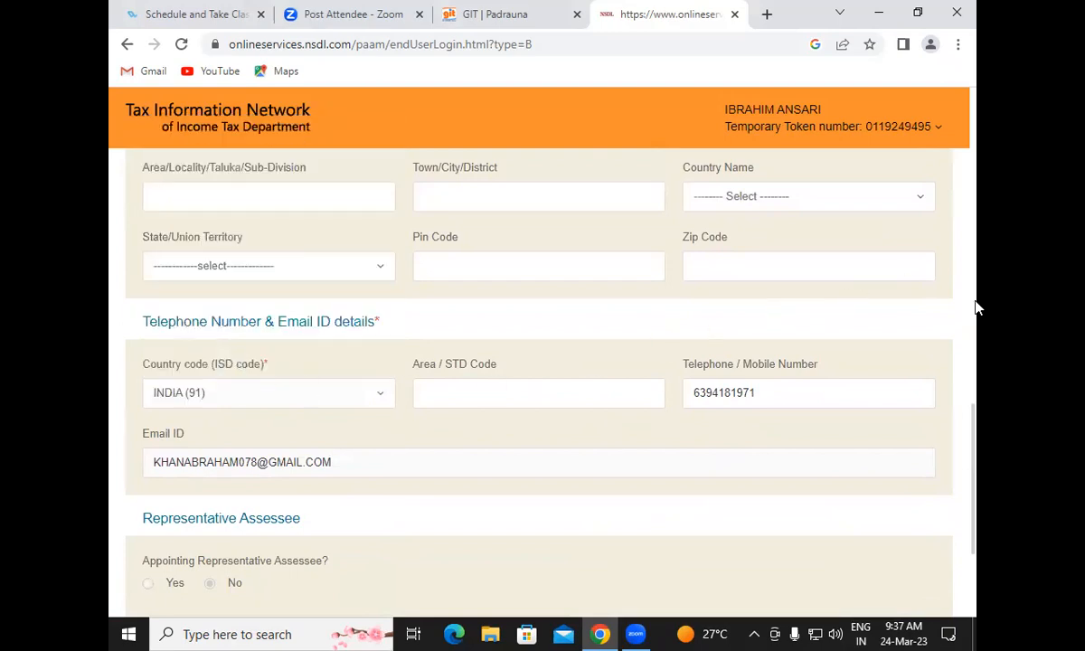
drag(976, 467, 977, 515)
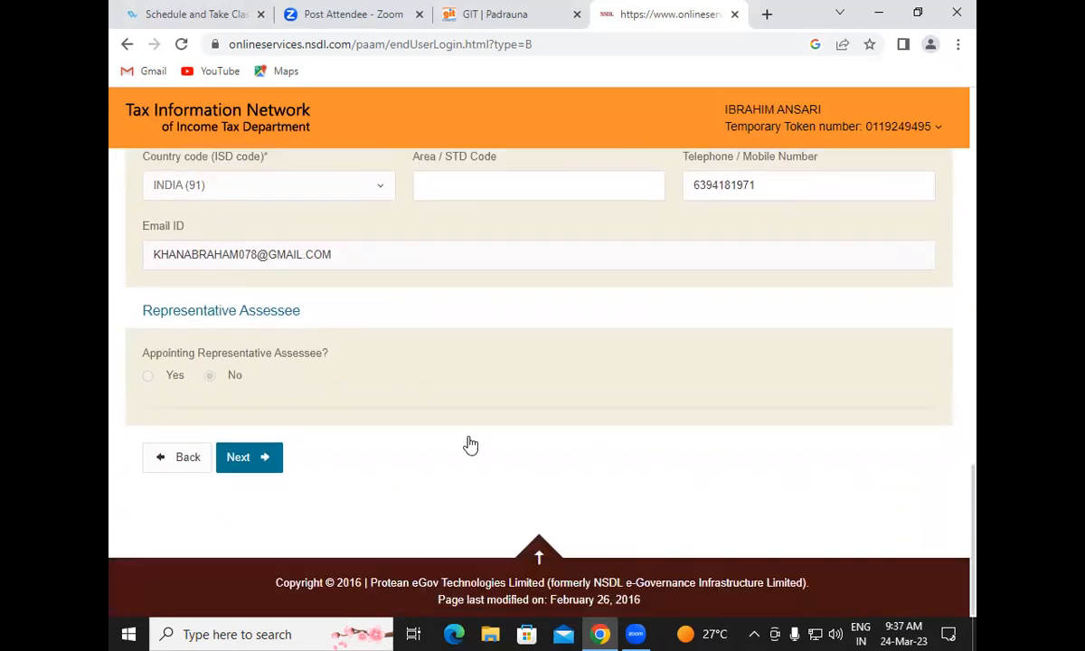
click(239, 458)
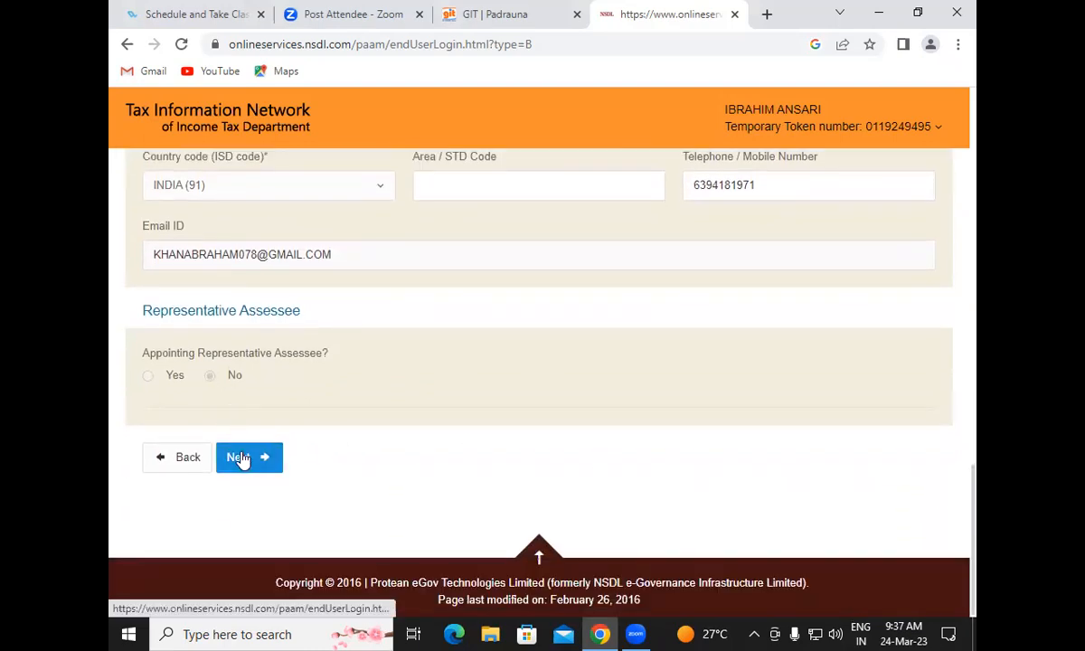
Look up the AO code as an Indian citizen with state UTTAR PRADESH
drag(976, 199, 976, 266)
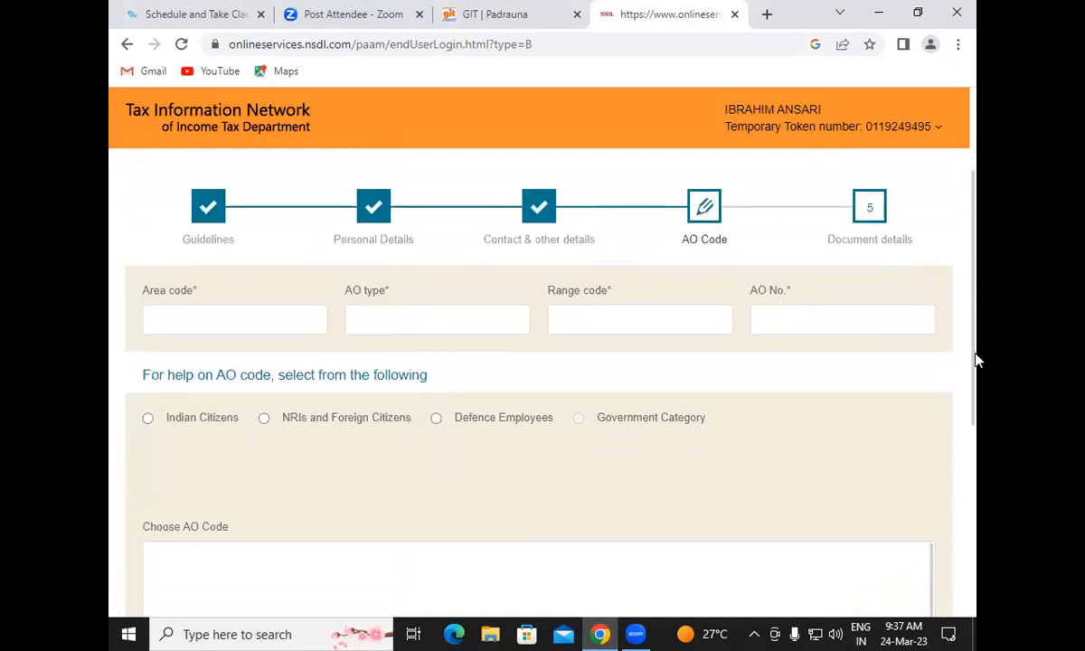
drag(976, 292, 975, 420)
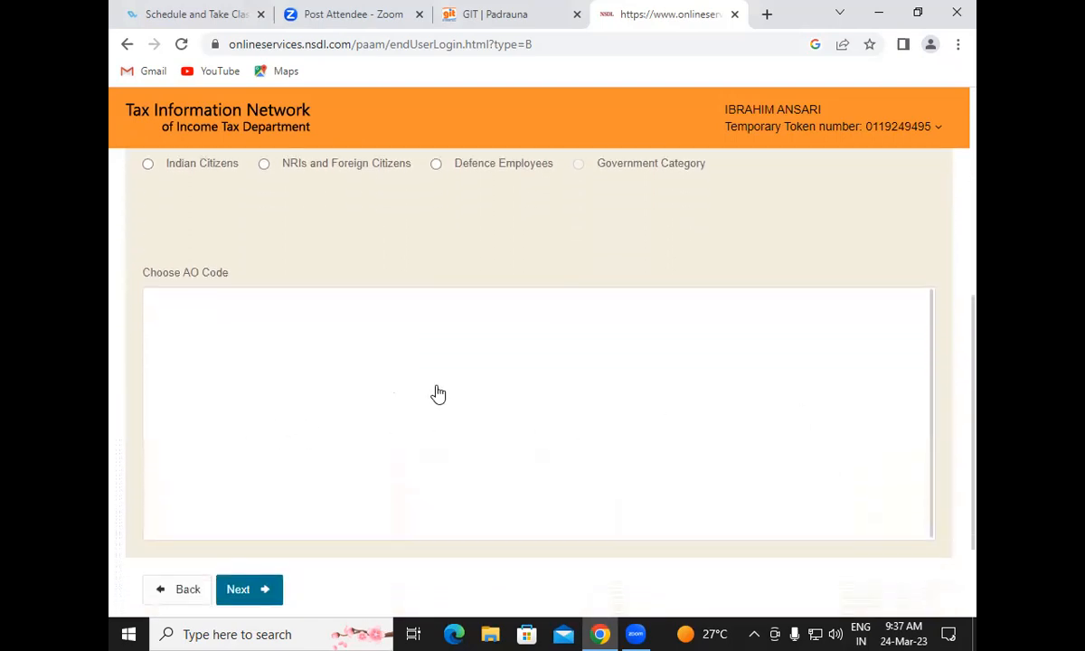
drag(976, 356, 975, 242)
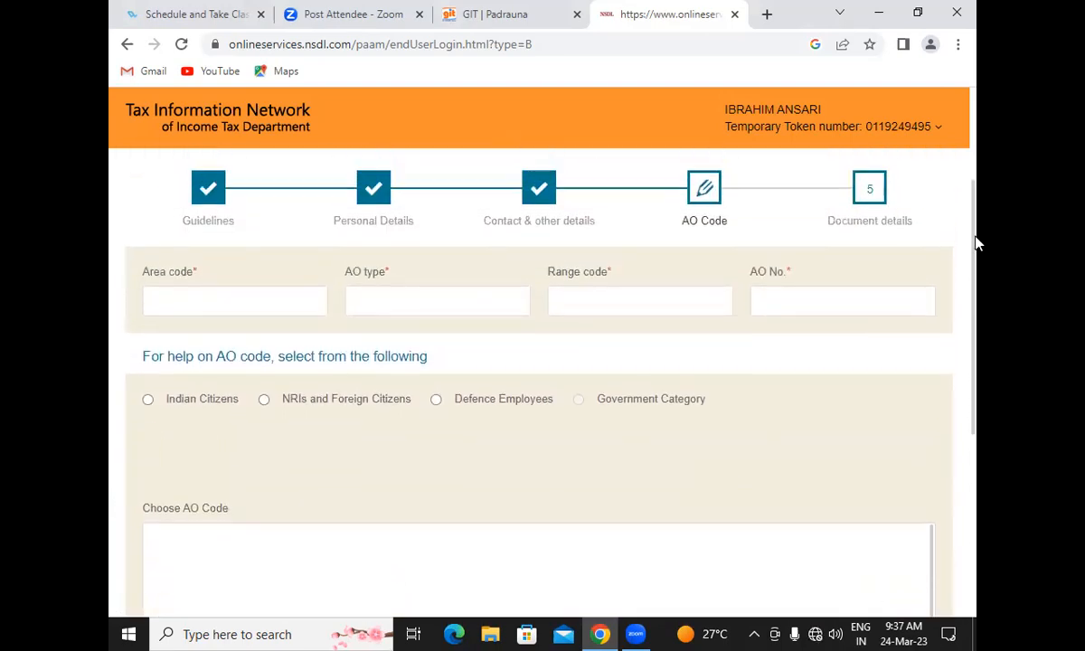
click(147, 400)
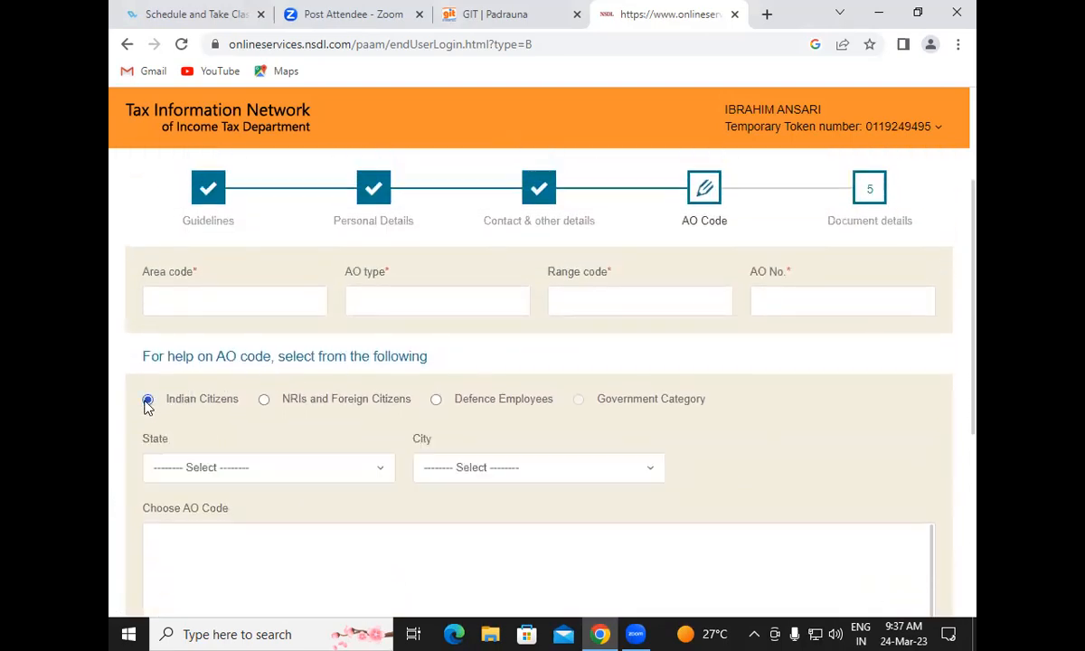
click(208, 470)
scroll(348, 342, down, 2)
drag(395, 285, 397, 438)
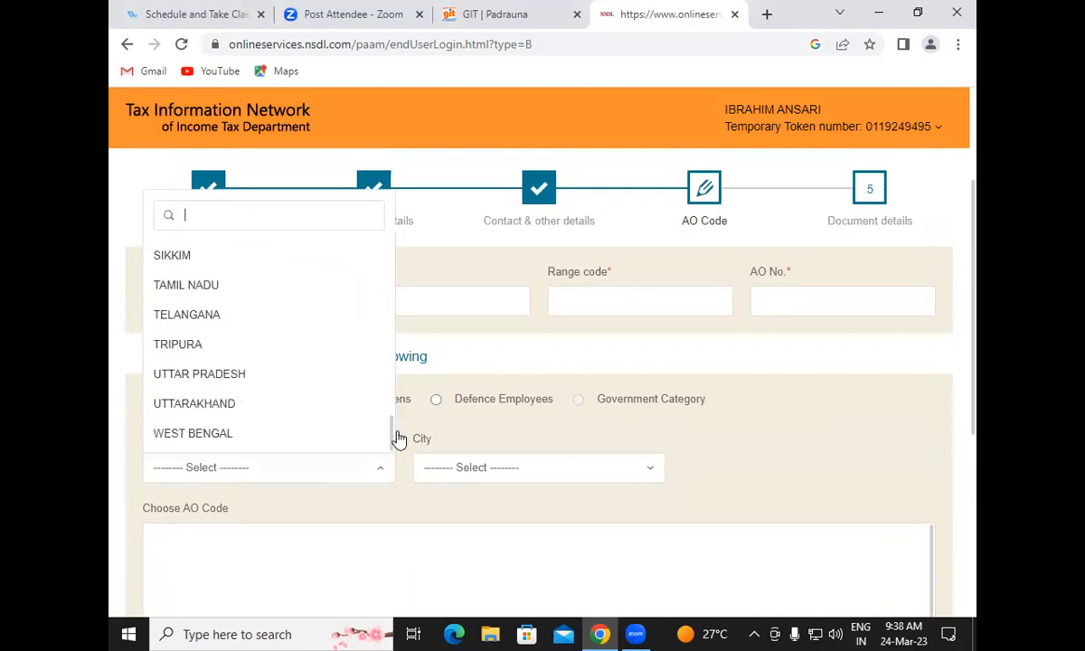
click(234, 375)
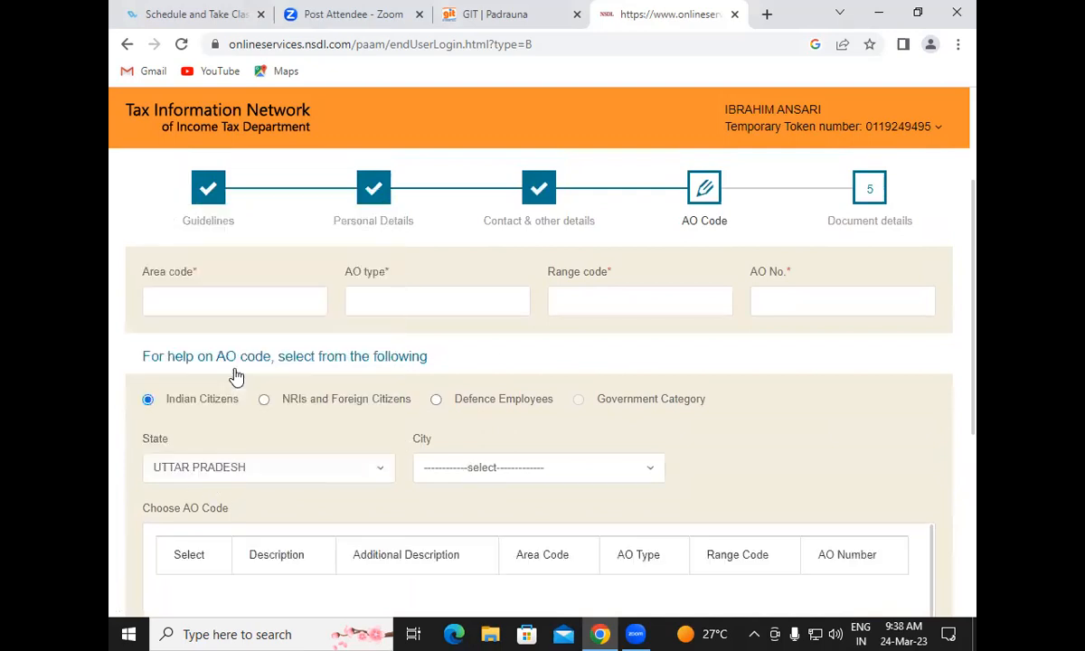
Choose city KUSHINAGAR and select the ITO - 2 (4) KUSHINAGAR AO code (LKN, W, 26, 91)
click(492, 476)
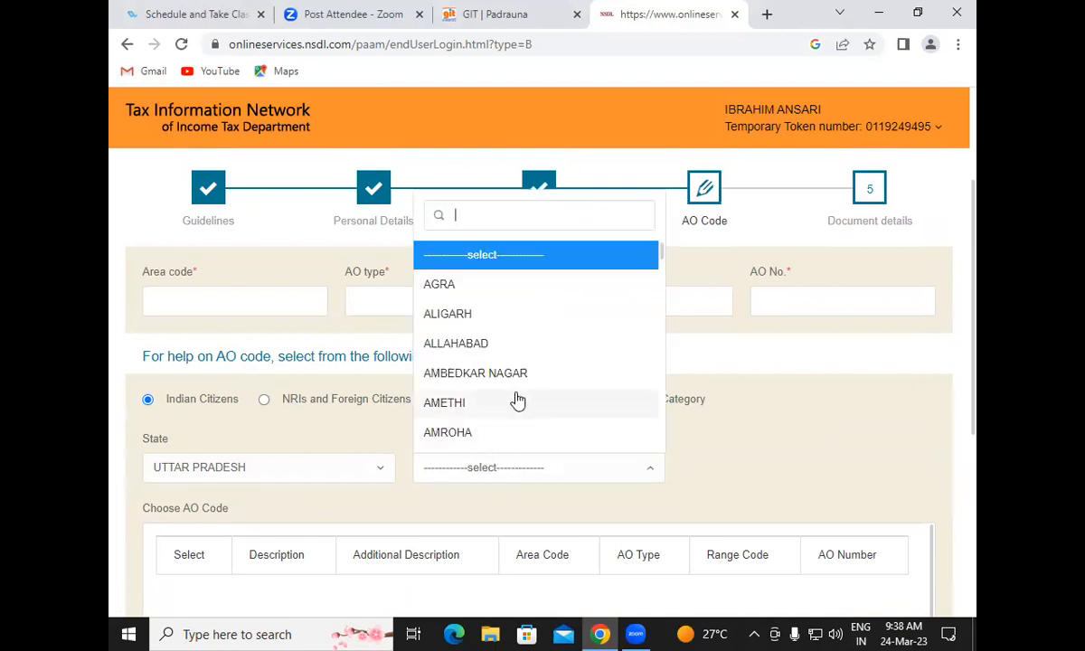
text(K)
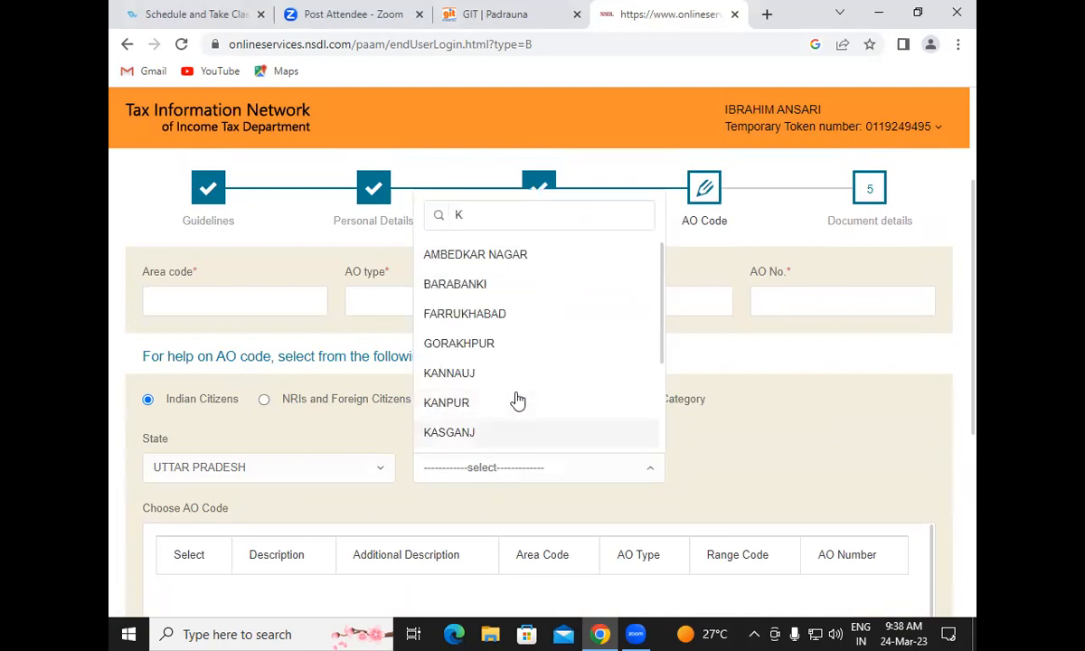
scroll(517, 400, down, 1)
scroll(507, 413, down, 1)
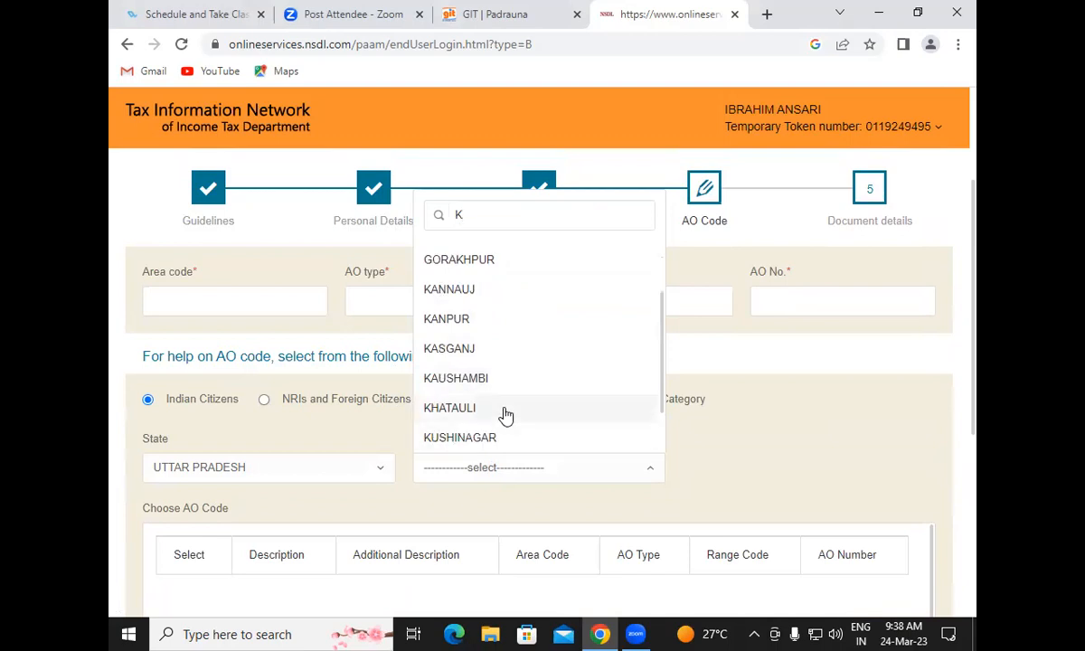
click(482, 441)
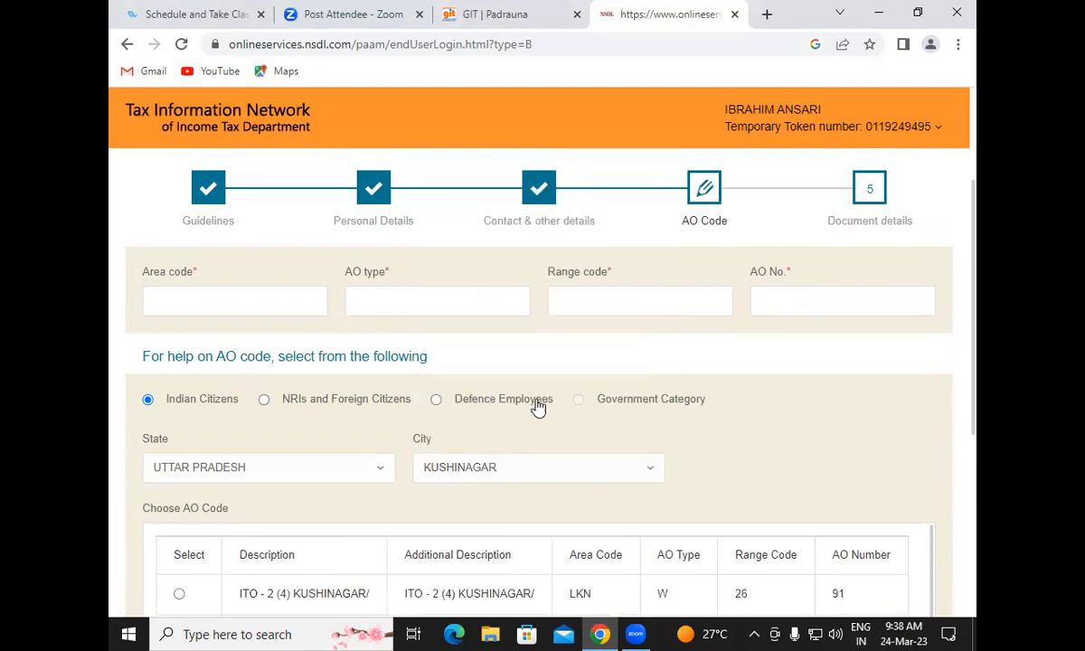
drag(977, 267, 975, 377)
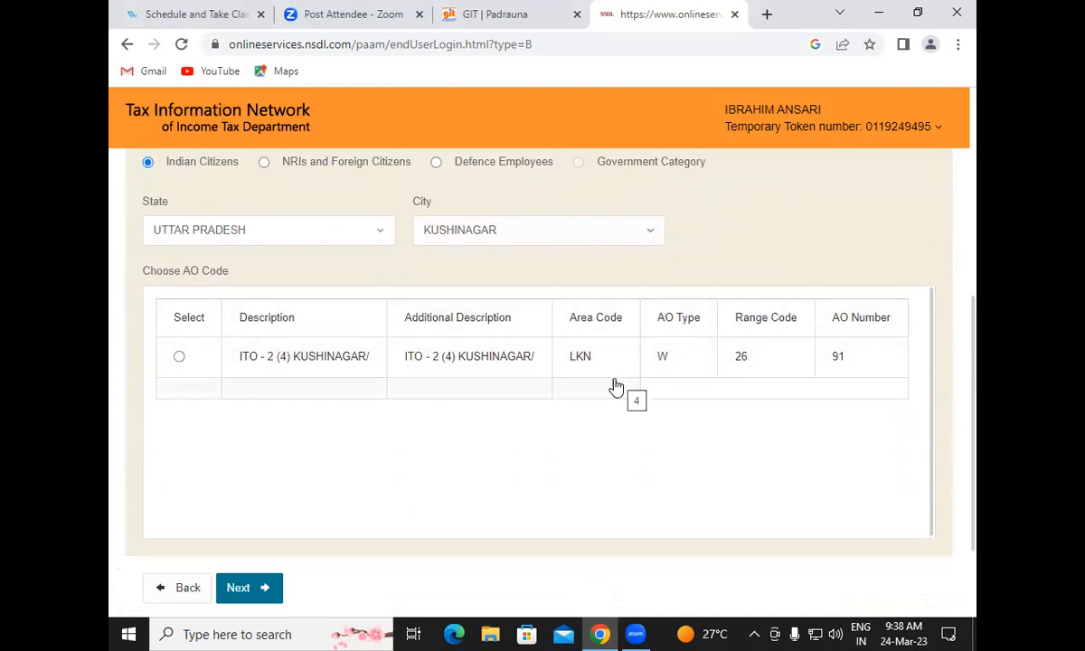
click(181, 359)
drag(975, 404, 976, 260)
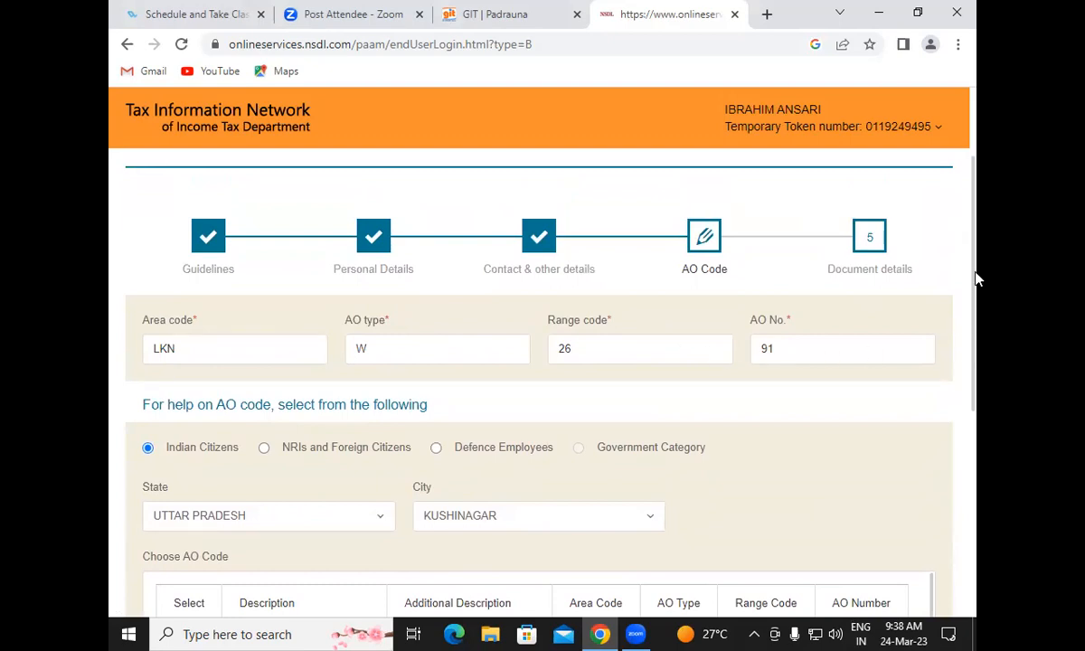
drag(976, 239, 978, 484)
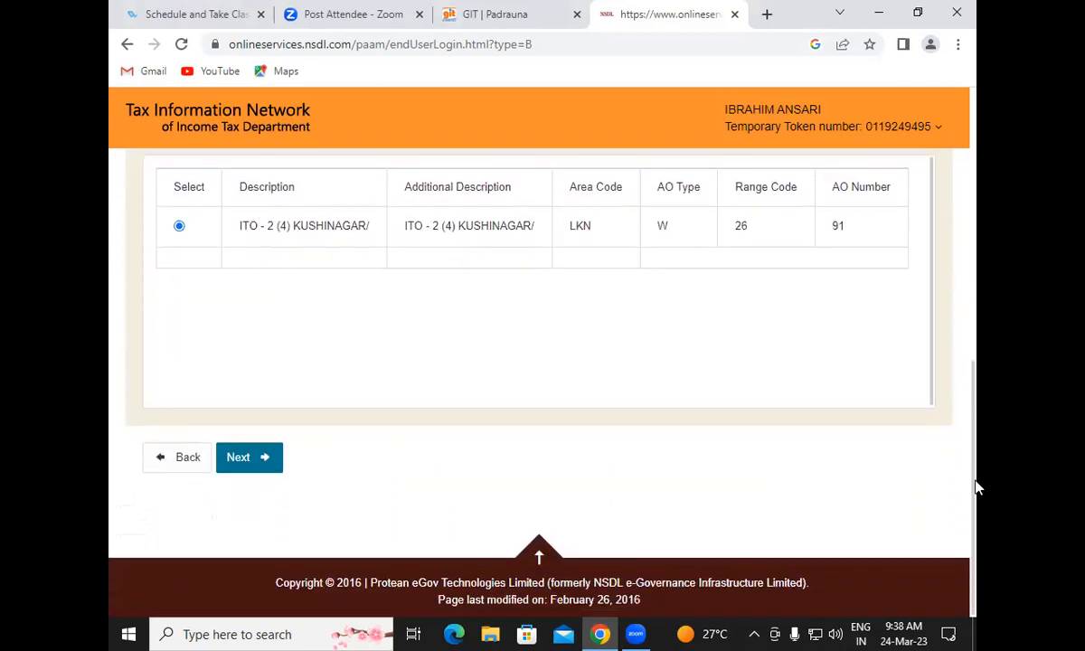
Continue to the Document details step and declare in the capacity of Himself/Herself
click(242, 456)
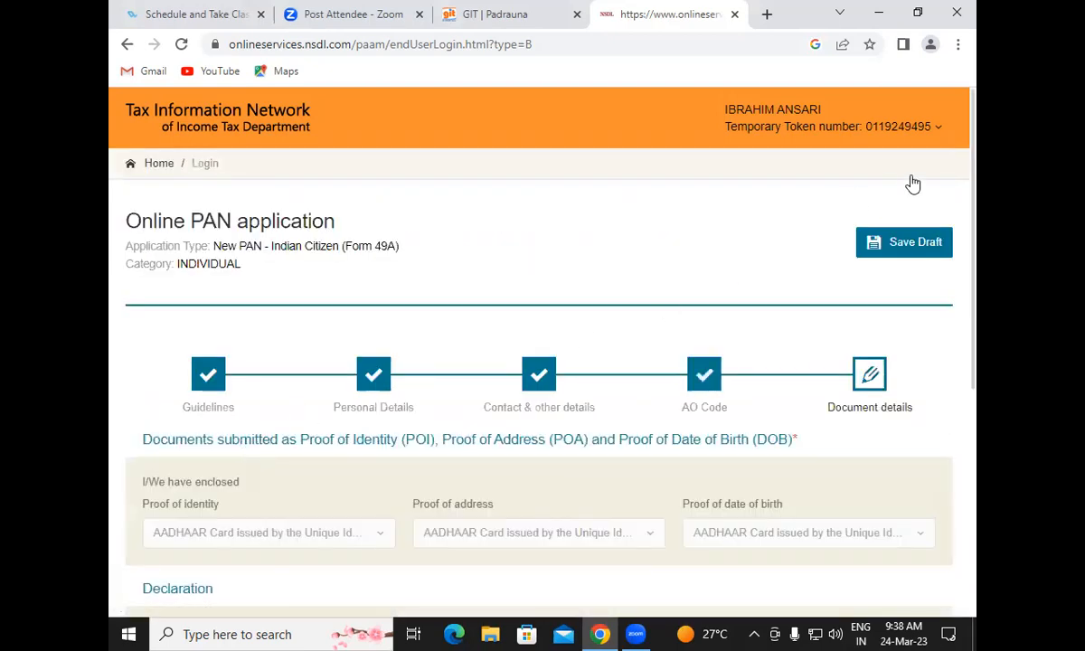
drag(975, 176, 976, 314)
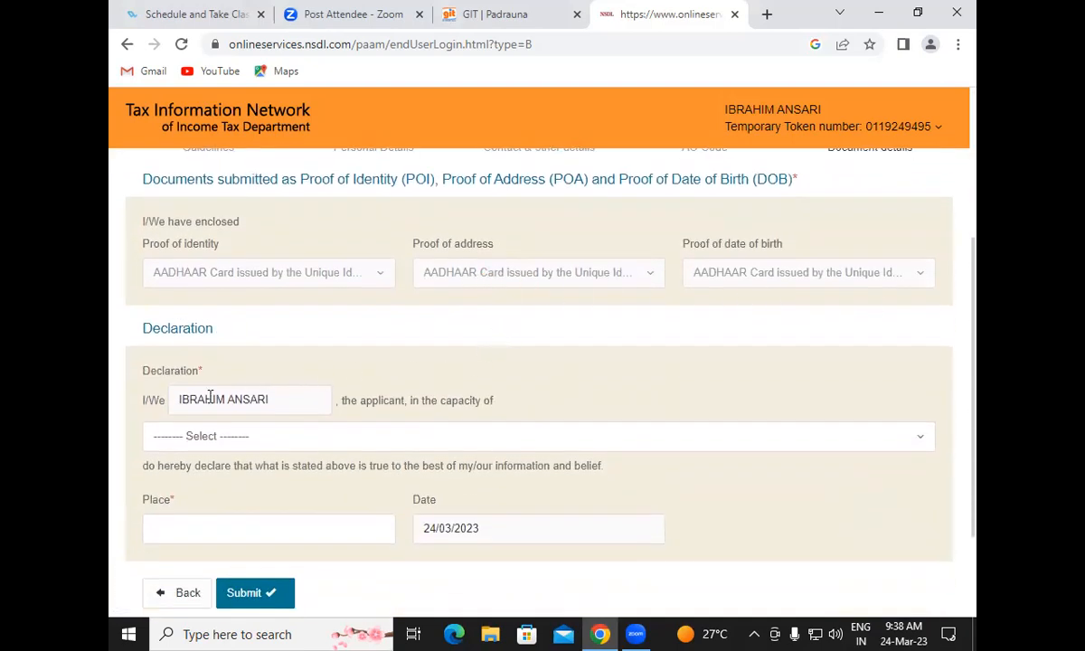
click(187, 438)
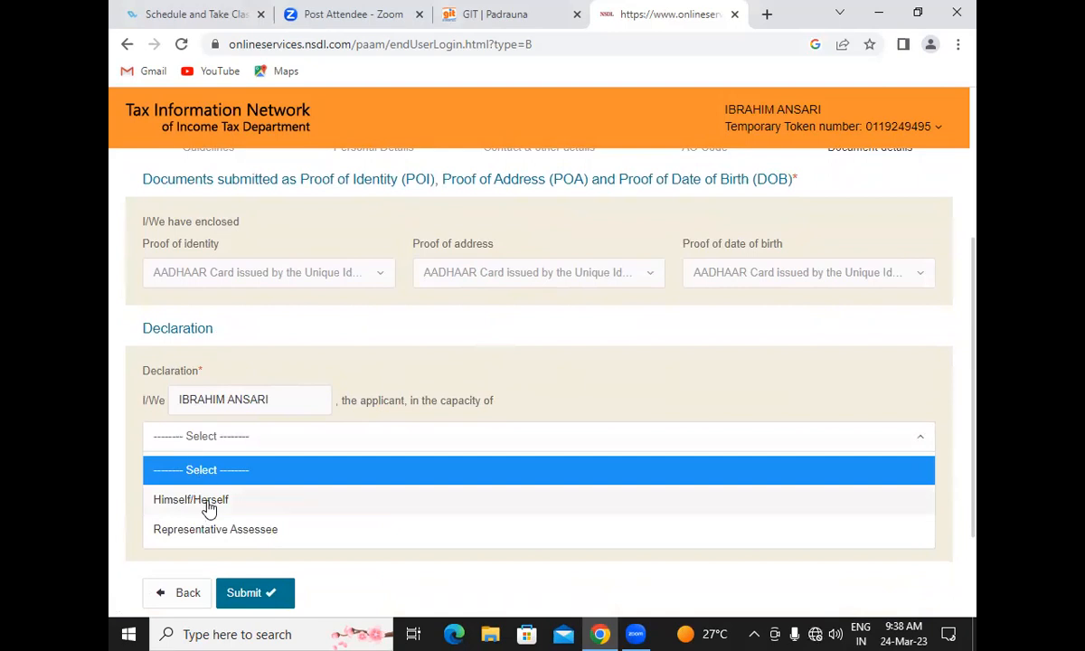
click(209, 506)
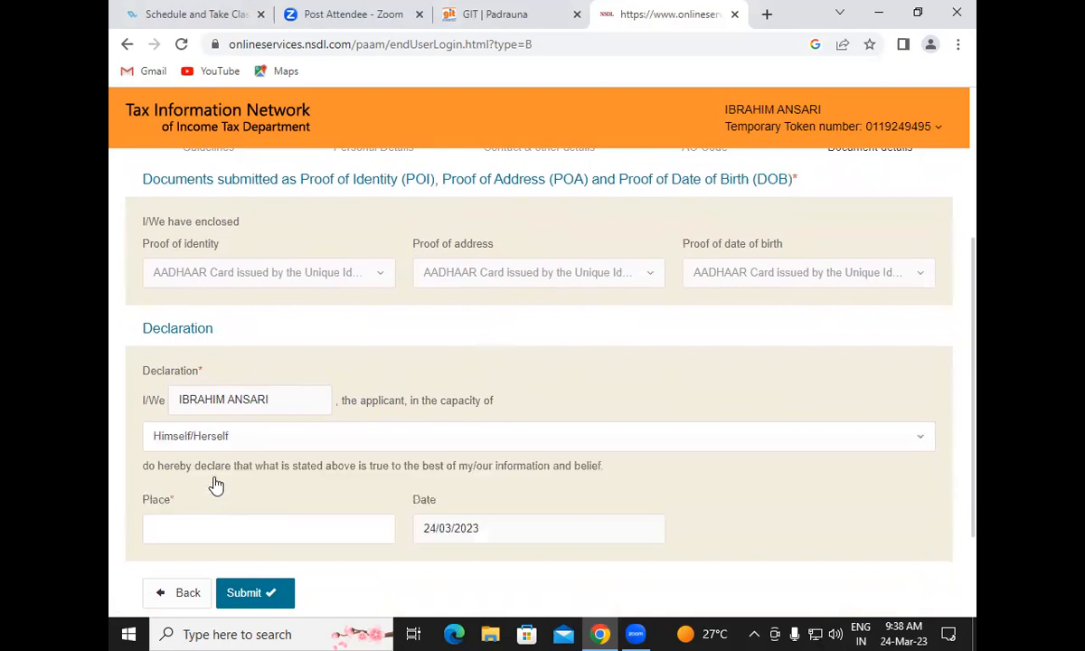
Enter PADRAUNA as the place of declaration and submit the Form 49A application
scroll(914, 291, down, 2)
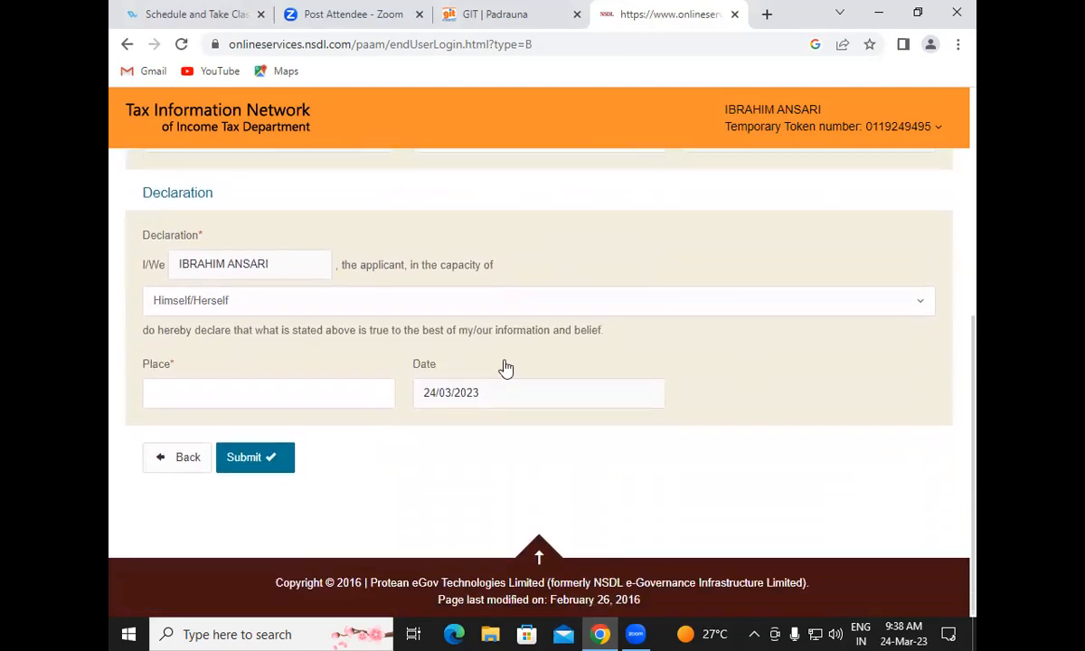
click(190, 392)
text(PADRAUNA)
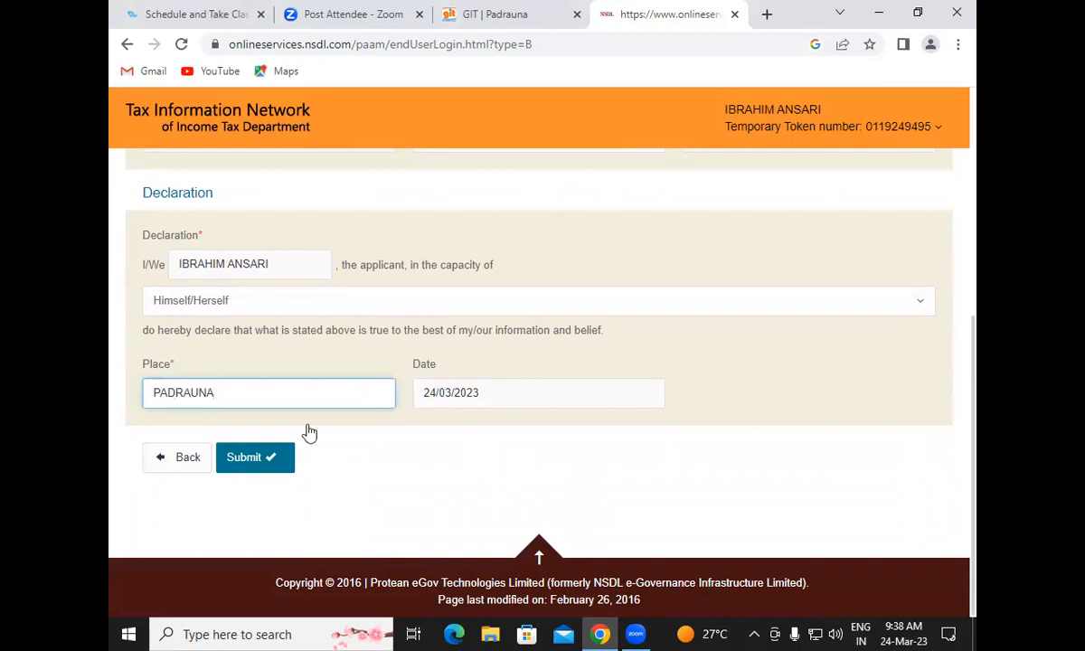
click(267, 460)
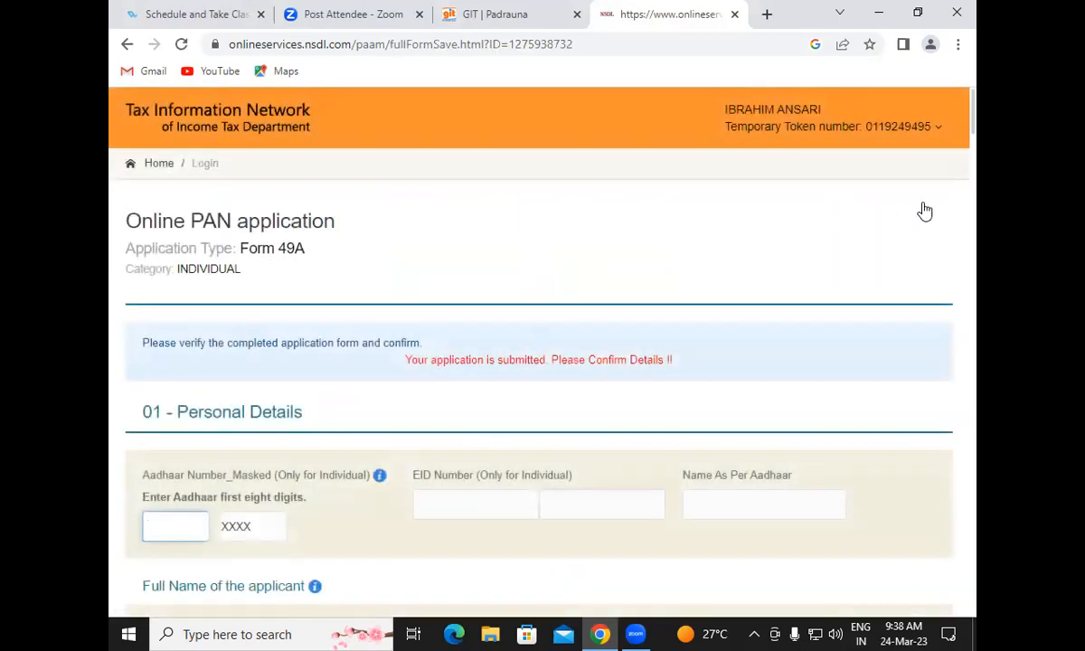
Enter the applicant's first eight Aadhaar digits, correcting a mistyped digit, and scroll through the summary
drag(975, 116, 975, 152)
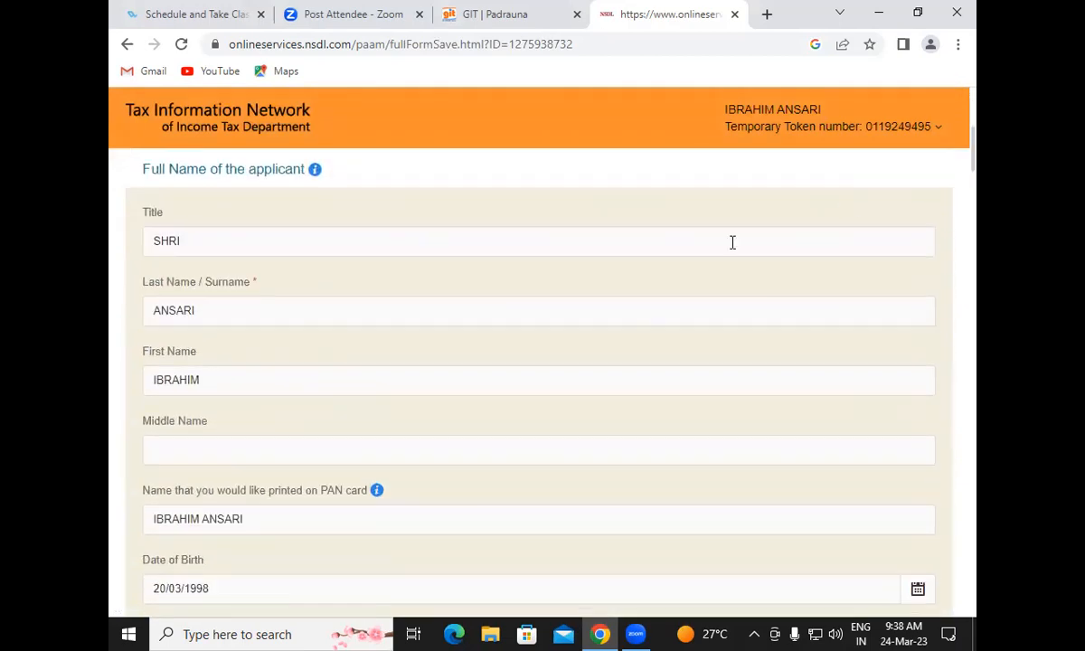
scroll(834, 407, up, 1)
scroll(834, 407, up, 2)
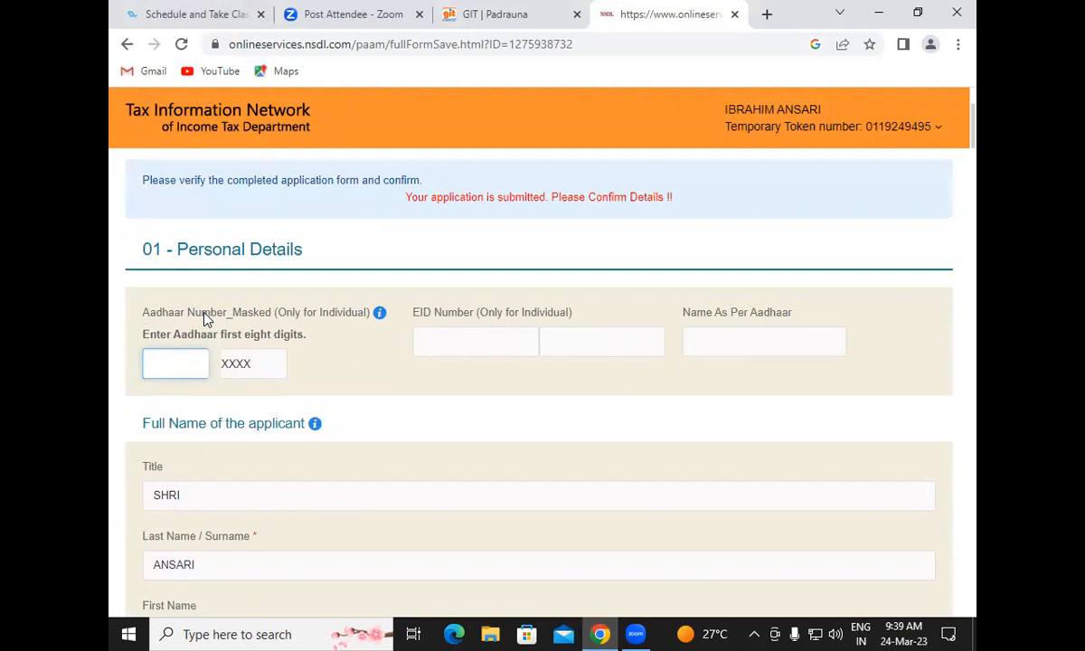
drag(975, 126, 922, 558)
scroll(922, 559, down, 2)
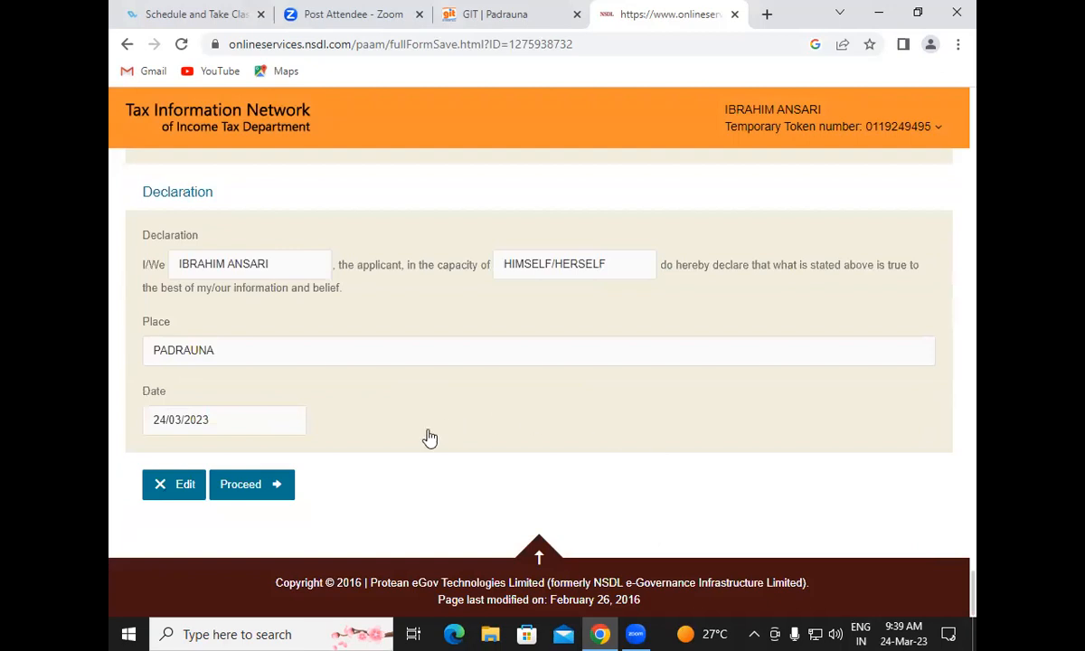
Proceed with the reviewed application, which reports a PAN already issued against the Aadhaar
click(262, 486)
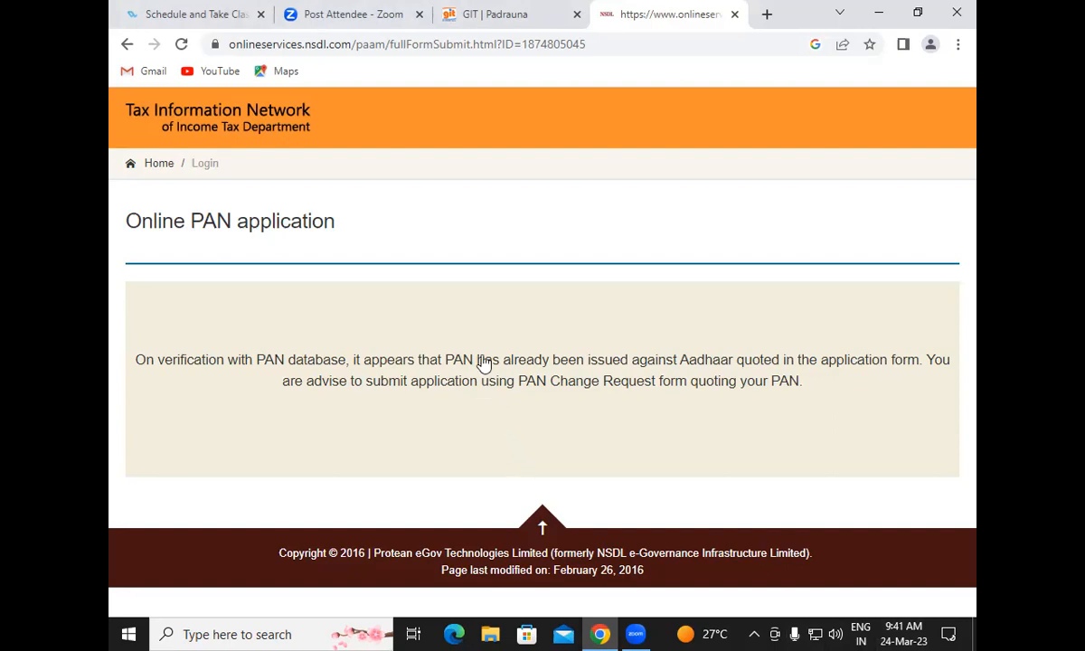
click(765, 13)
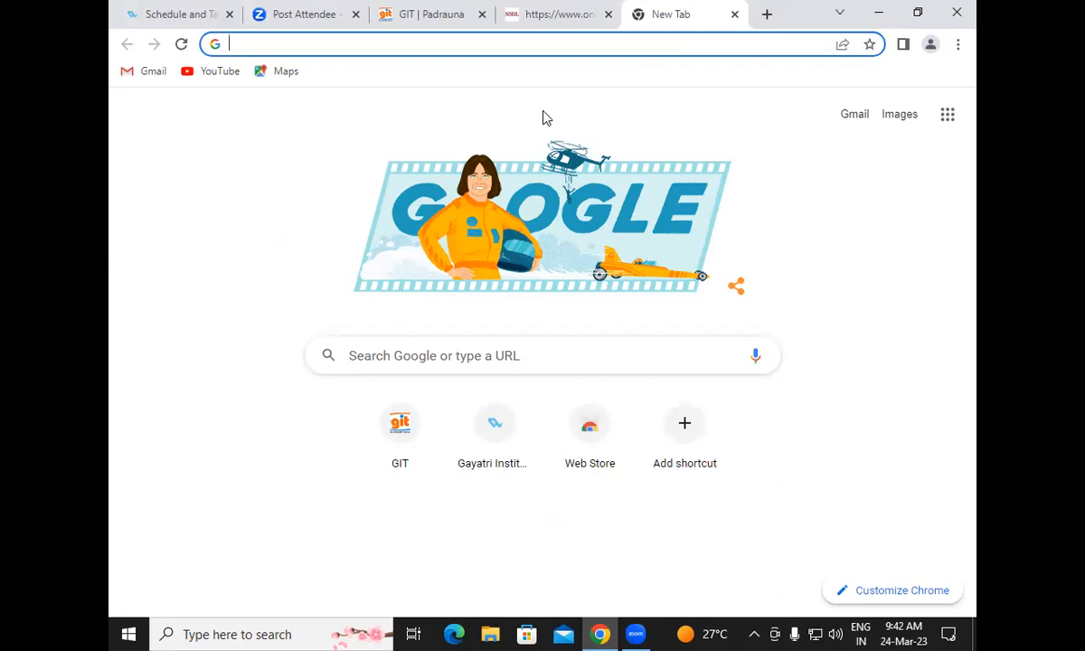
Search Google for 'online pan' in the new tab
text(ON)
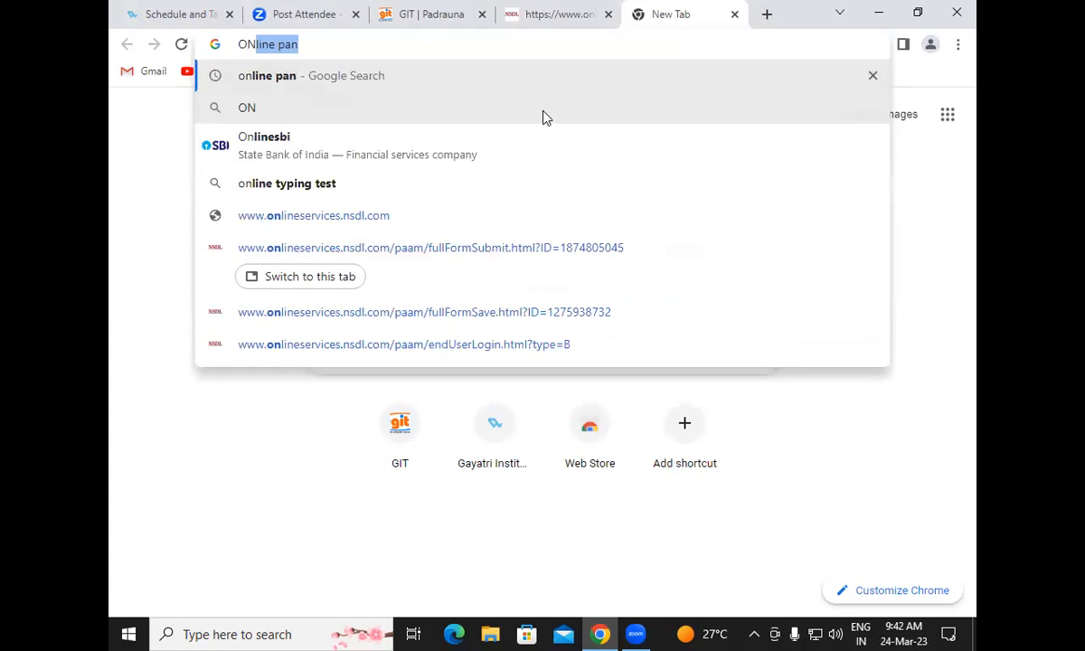
key(Return)
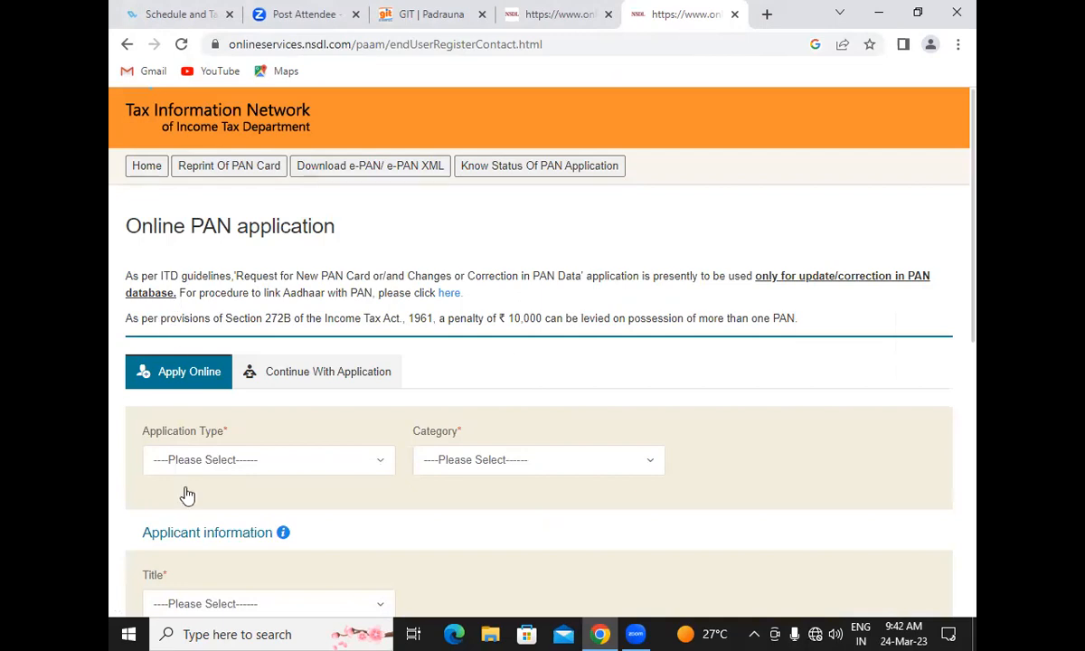
Choose New PAN - Indian Citizen (Form 49A), category INDIVIDUAL, and title Kumari
scroll(263, 459, down, 2)
click(233, 292)
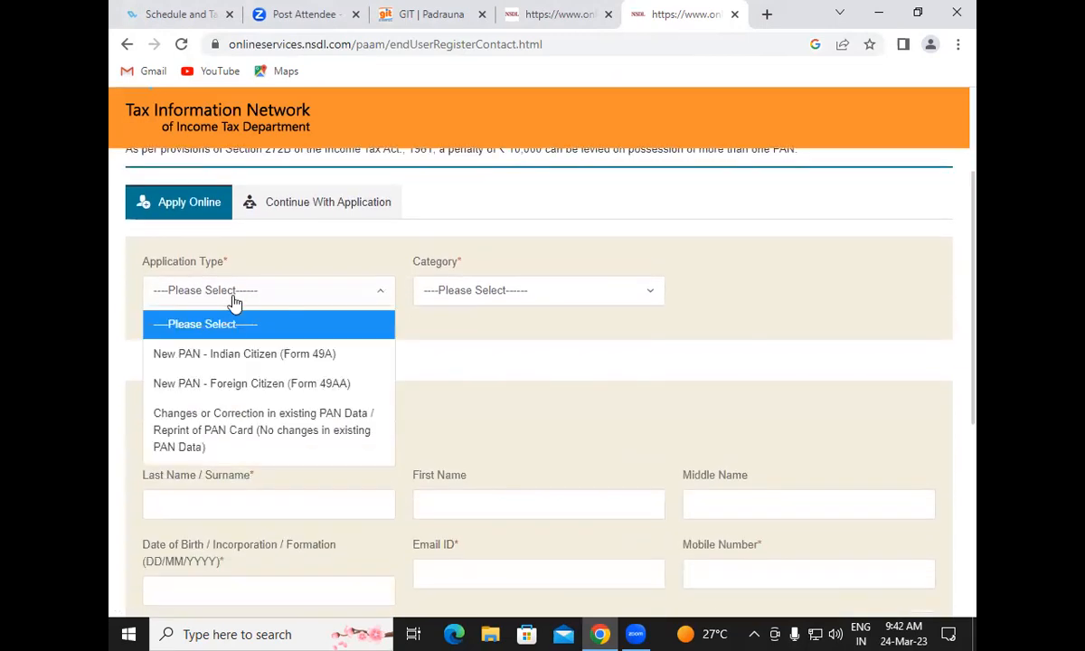
click(232, 356)
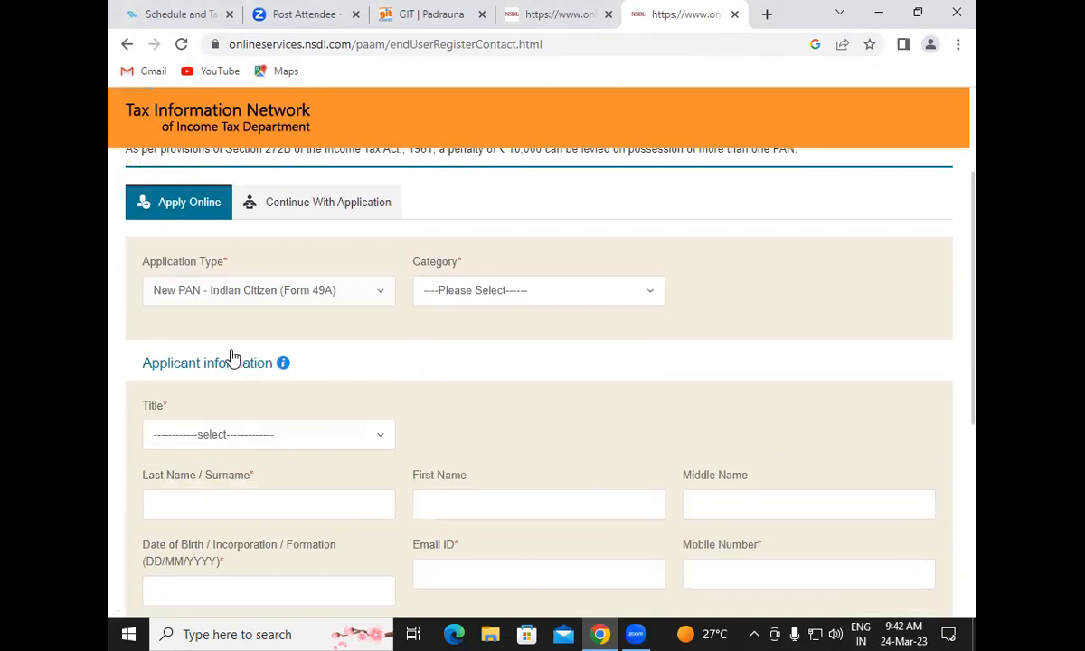
click(499, 285)
click(486, 357)
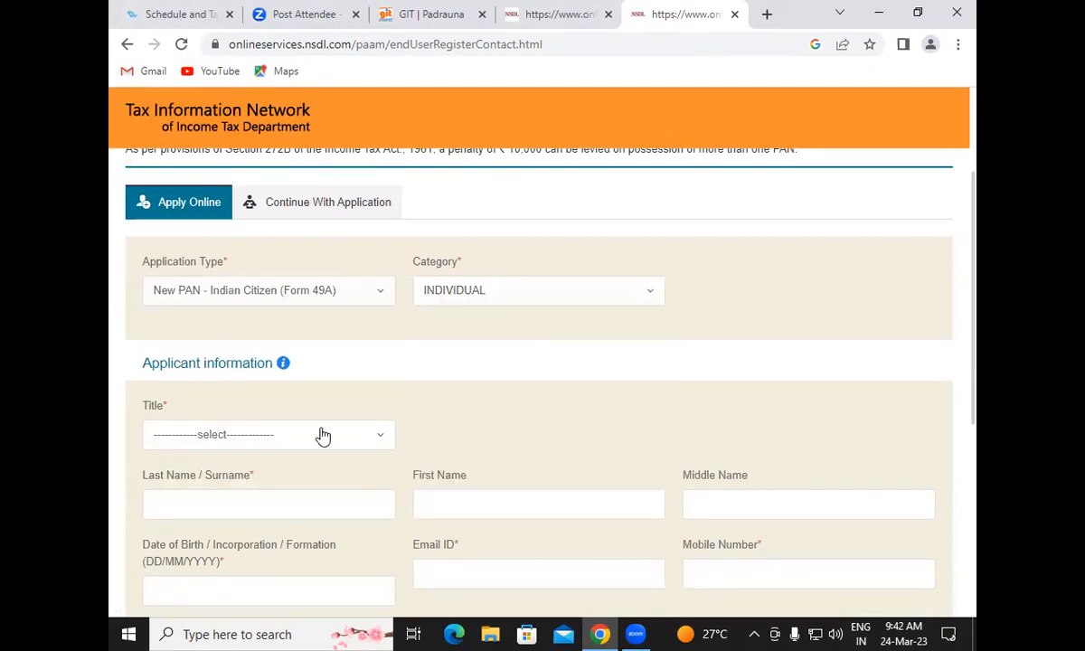
click(264, 439)
scroll(289, 513, down, 2)
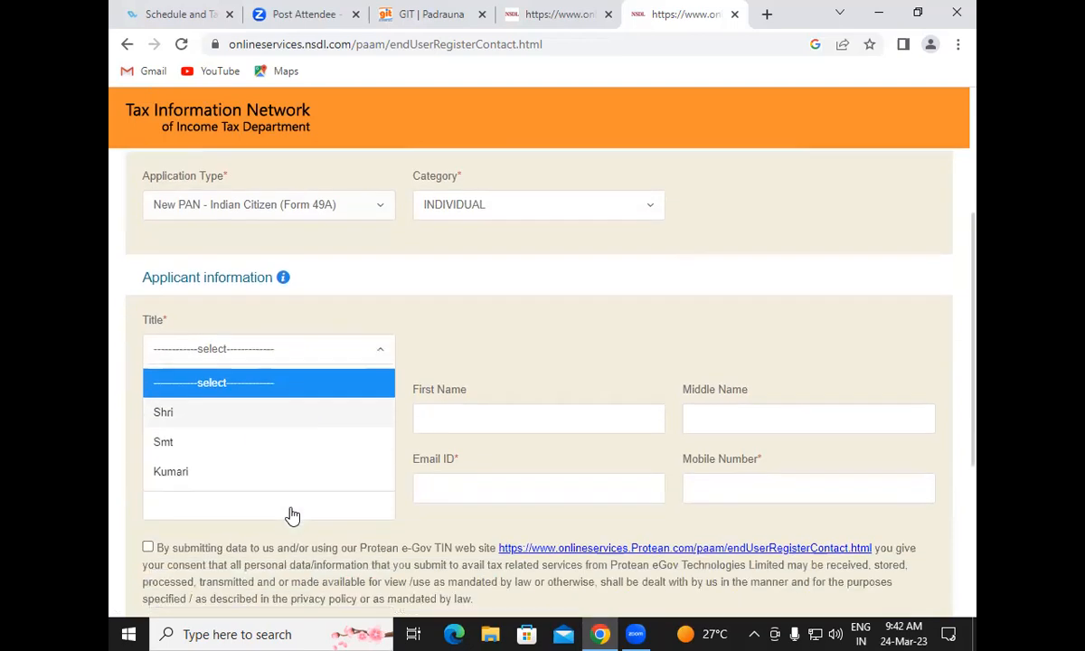
click(224, 387)
Enter the applicant's surname and first name
click(256, 333)
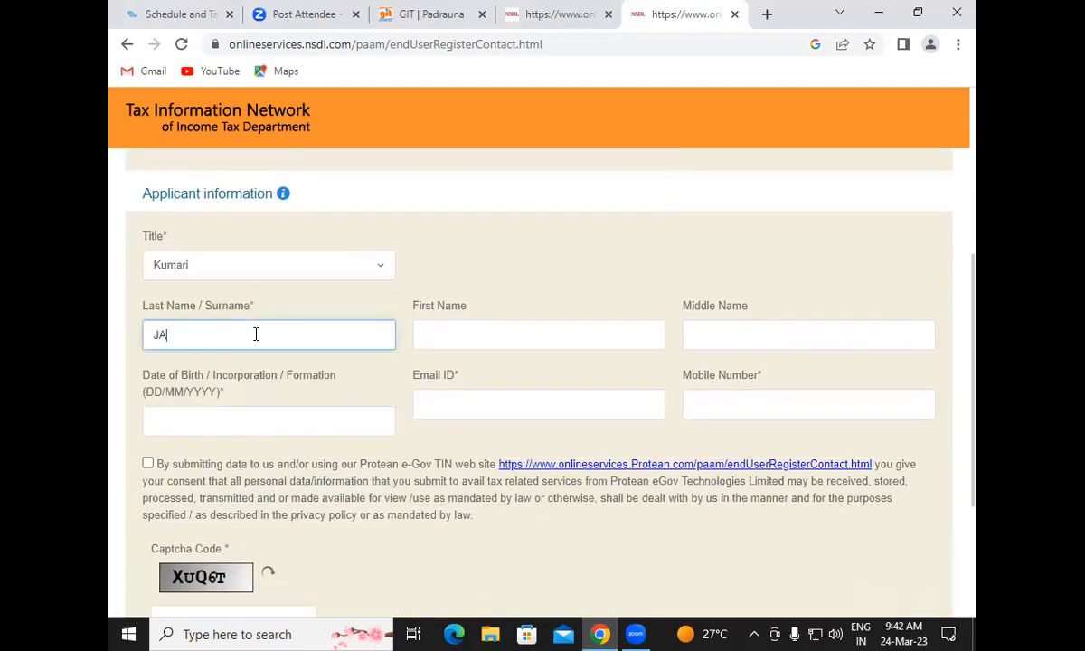
click(450, 336)
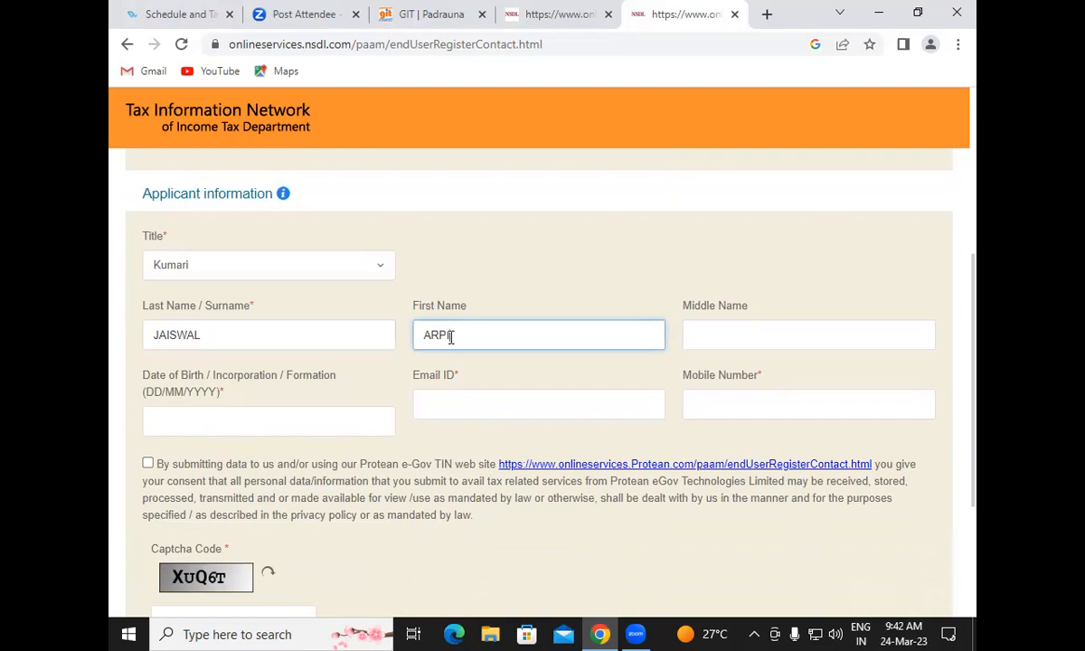
click(347, 420)
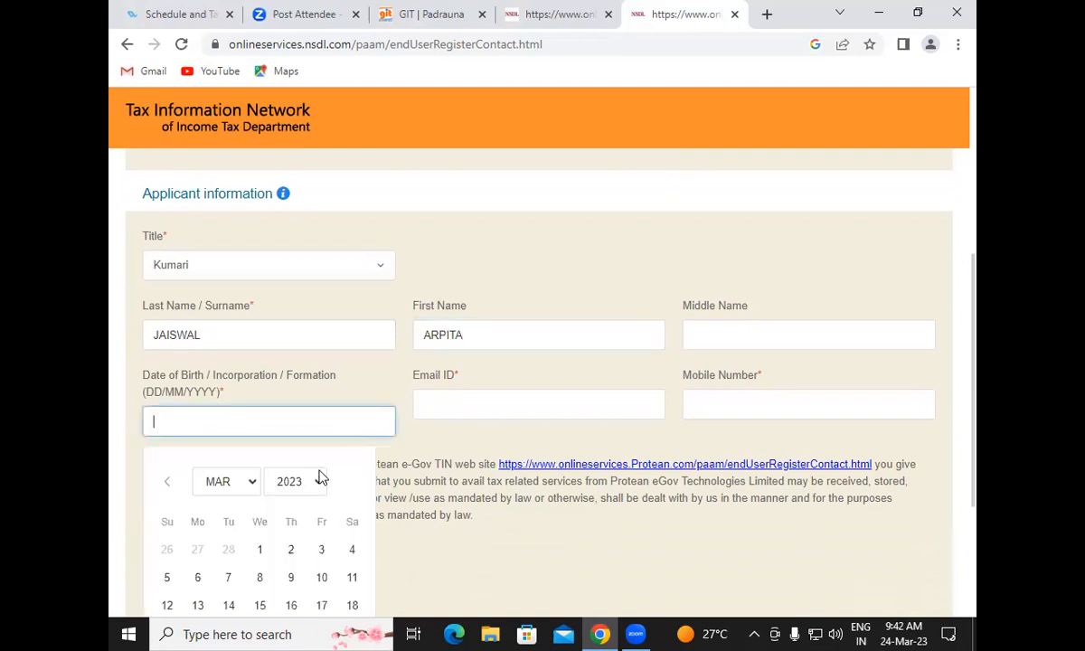
click(313, 480)
scroll(298, 226, up, 3)
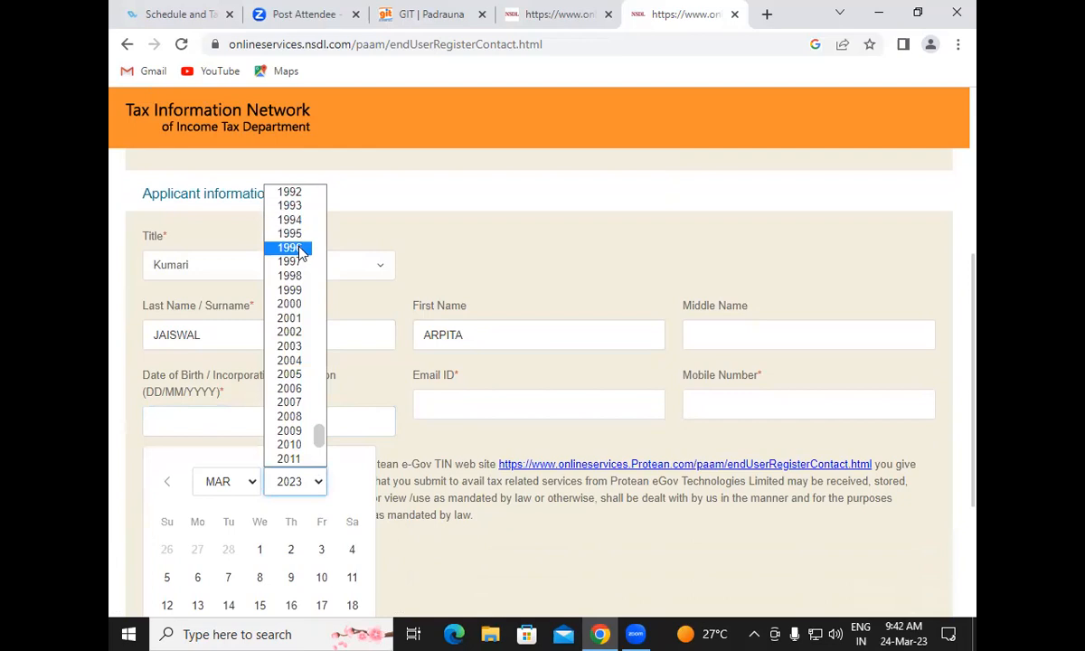
click(289, 321)
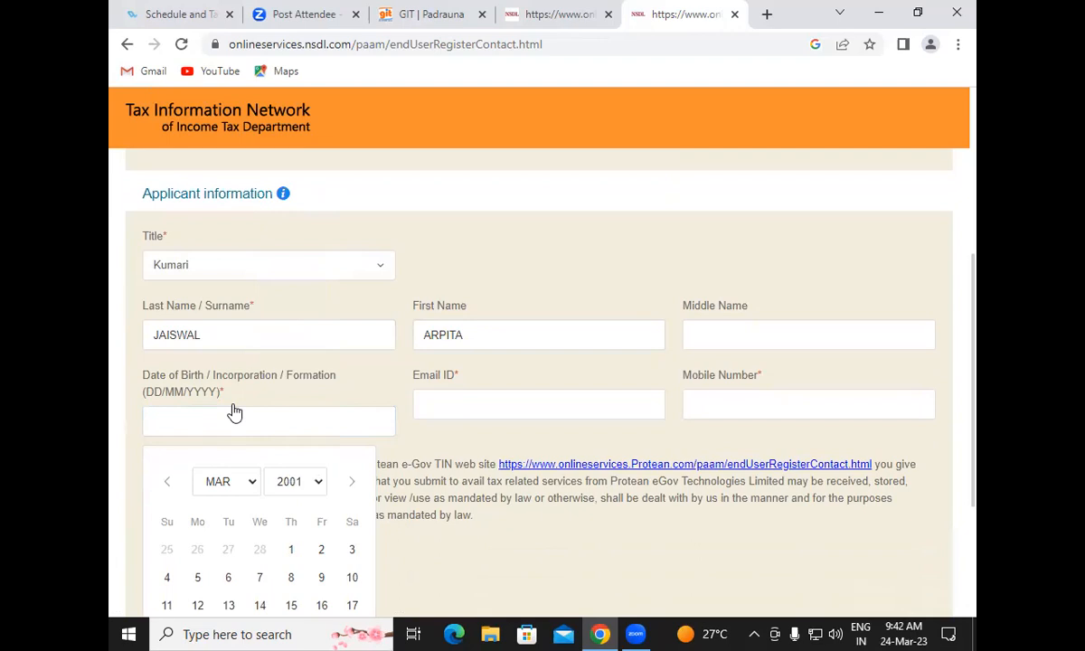
click(220, 482)
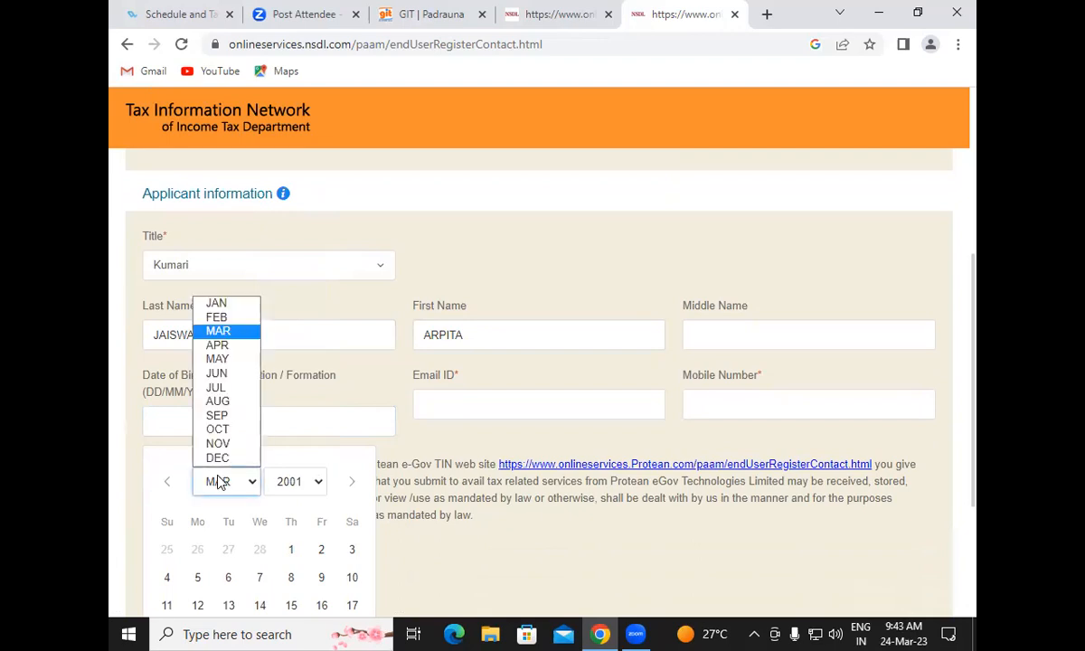
click(219, 359)
scroll(400, 437, down, 2)
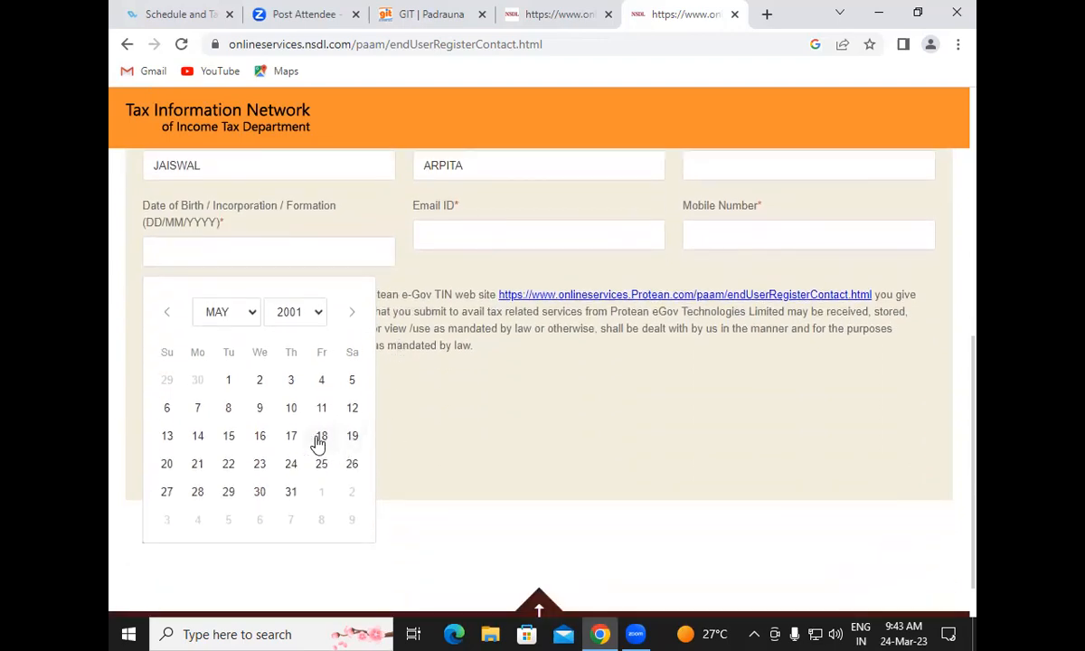
click(258, 409)
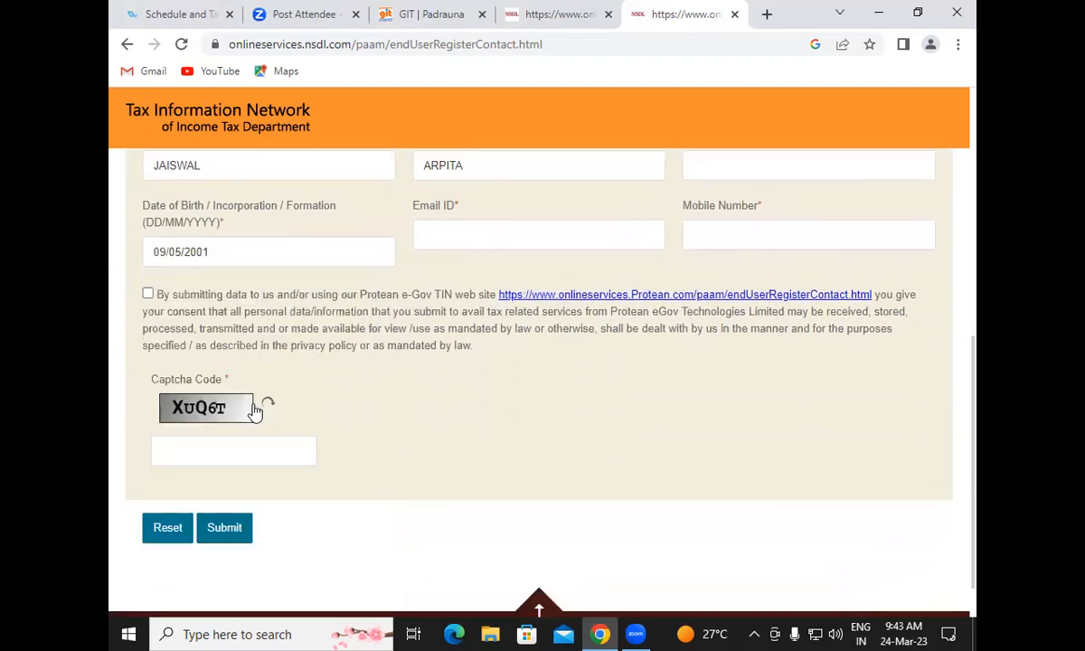
Enter the applicant's e-mail address, fixing its typo, and the mobile number
click(461, 233)
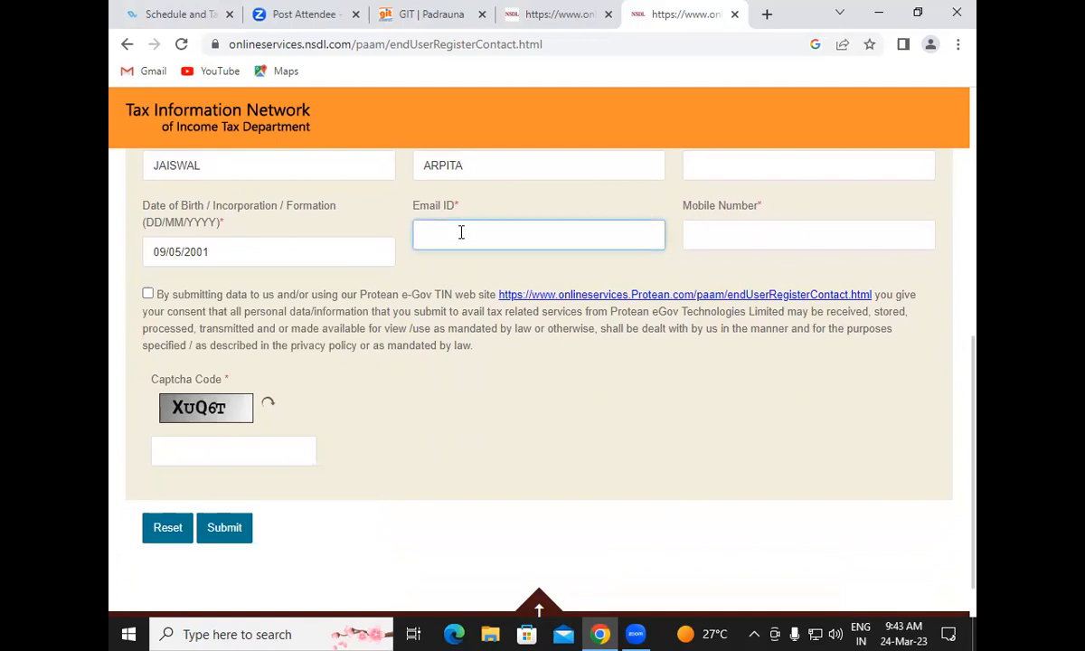
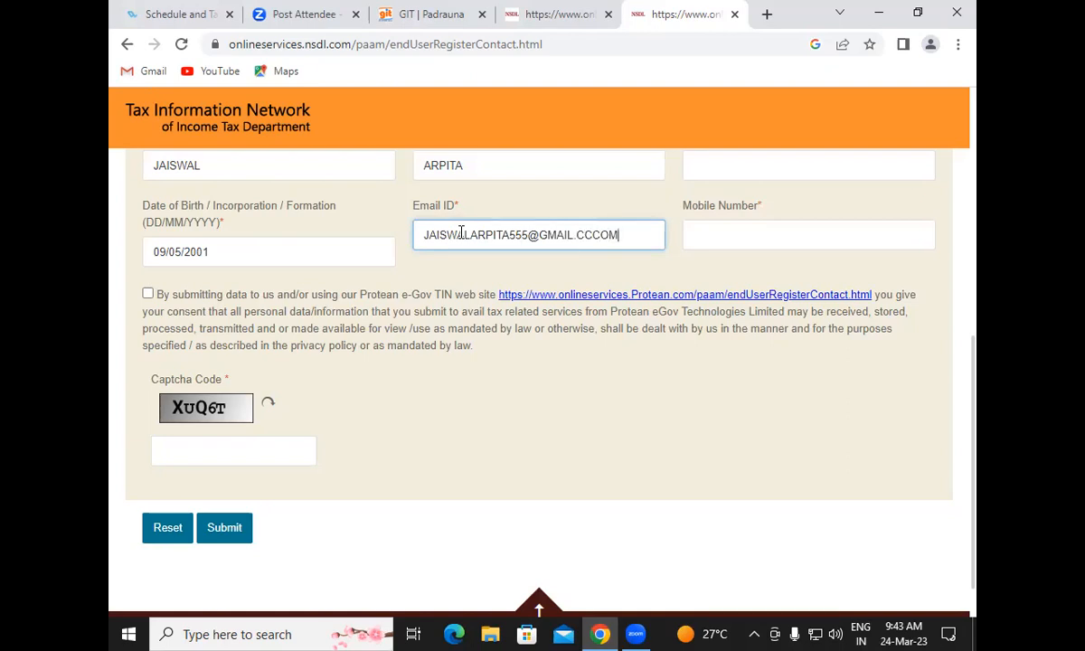
click(596, 233)
key(BackSpace)
key(BackSpace)
click(706, 240)
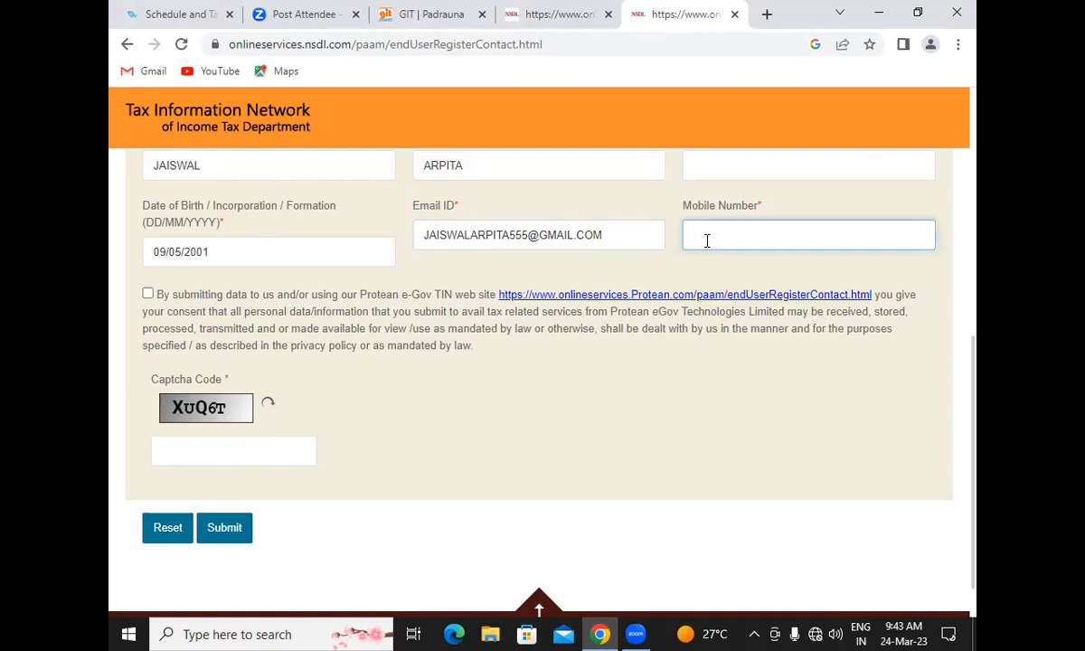
Agree to the data consent, enter the captcha code, and submit the registration
click(148, 294)
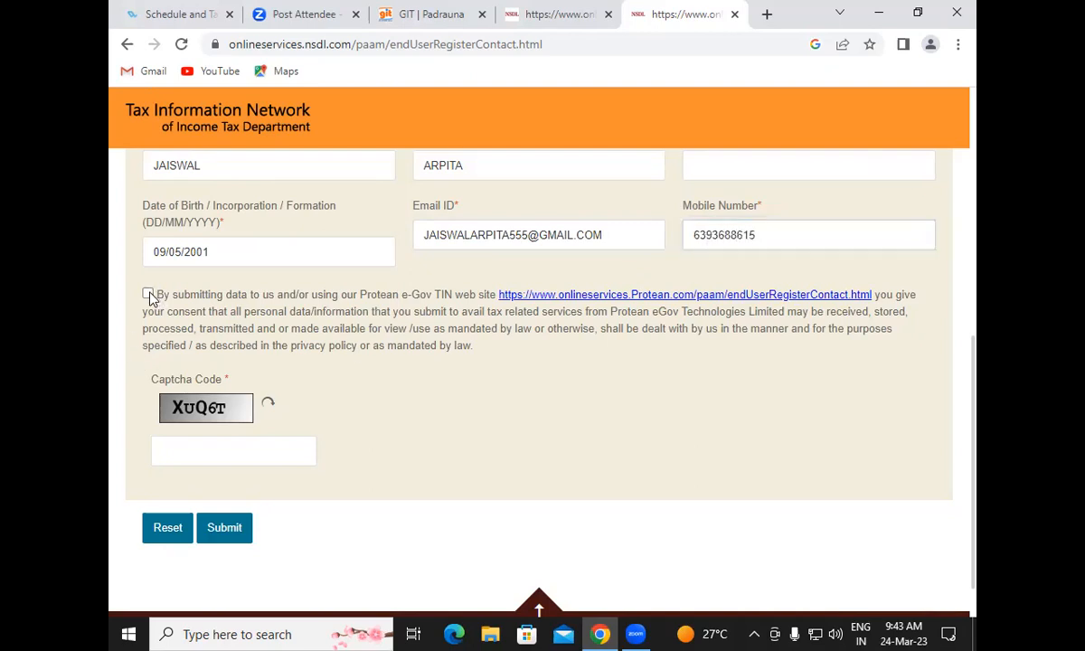
click(220, 457)
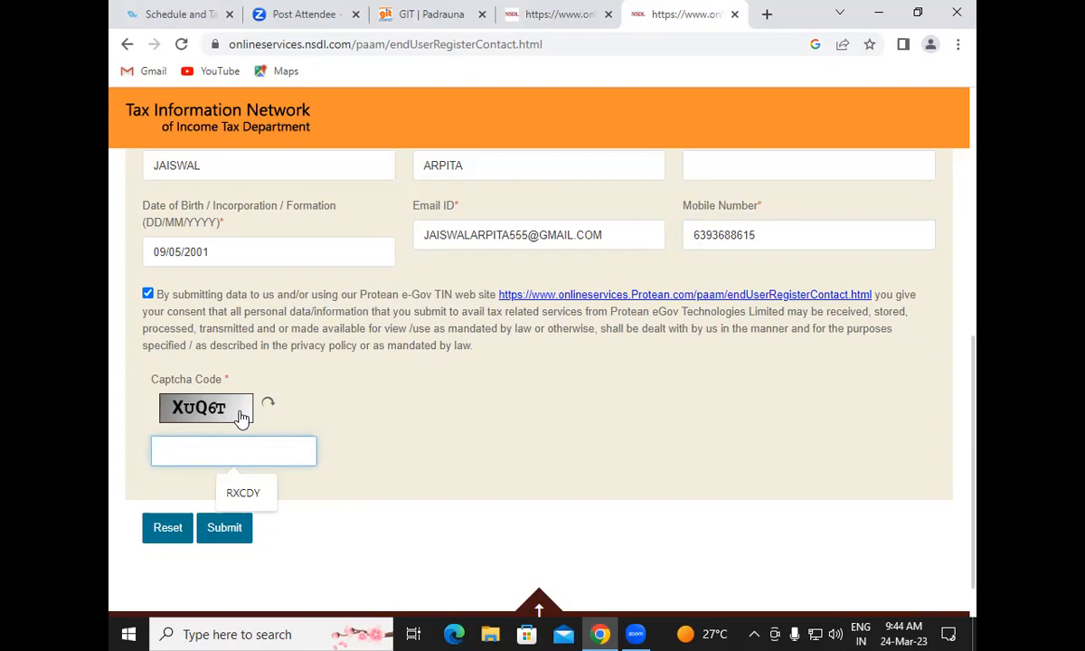
text(XU)
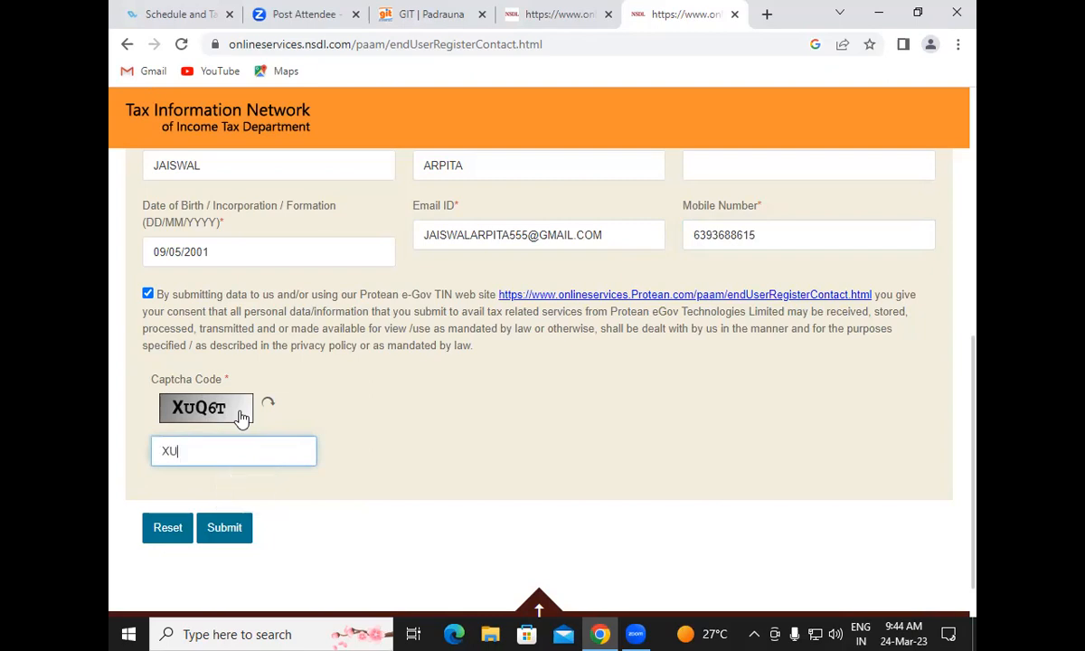
text(Q6T)
click(242, 530)
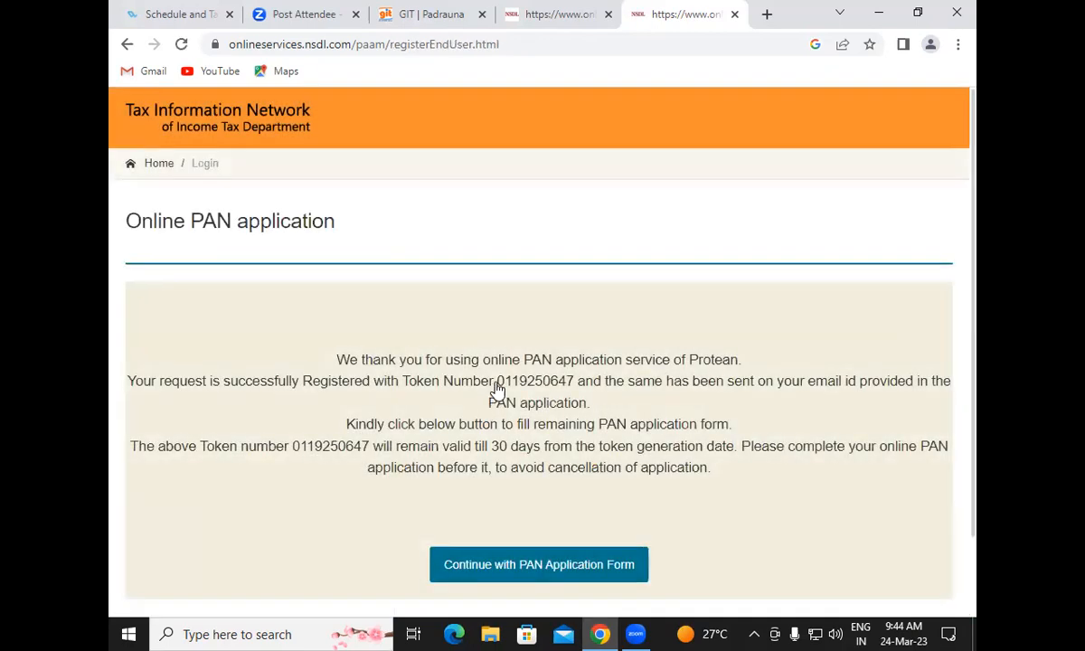
Copy the newly issued token number
drag(496, 381, 573, 381)
right_click(560, 384)
click(588, 392)
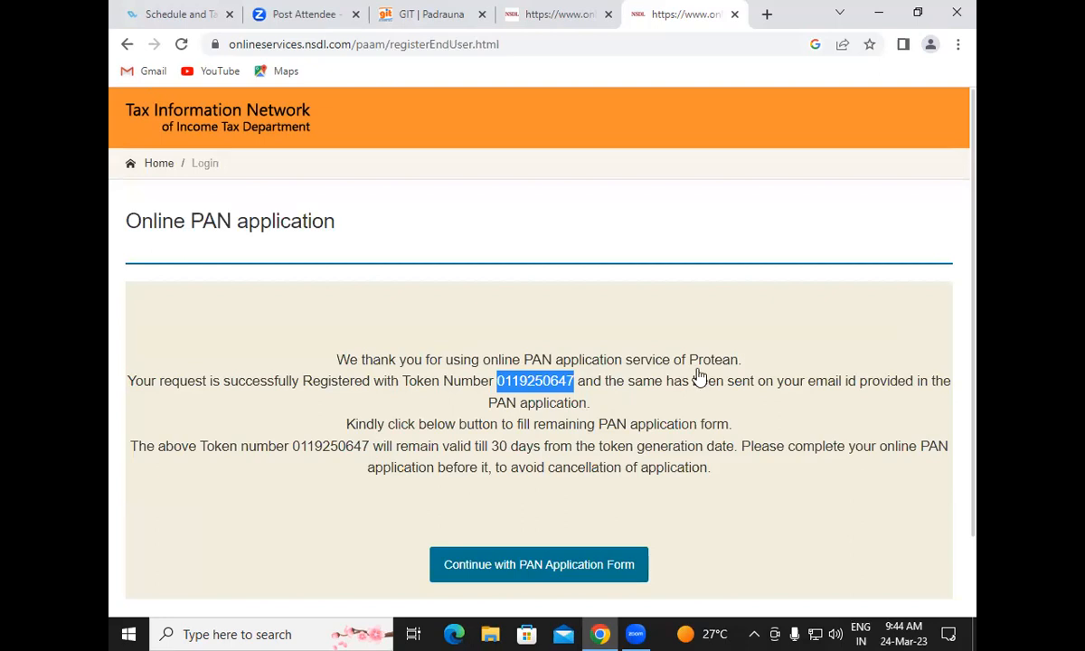
drag(973, 283, 974, 443)
Continue to the PAN form, enter the Aadhaar last four digits, and consent to printing the Aadhaar photo
click(593, 482)
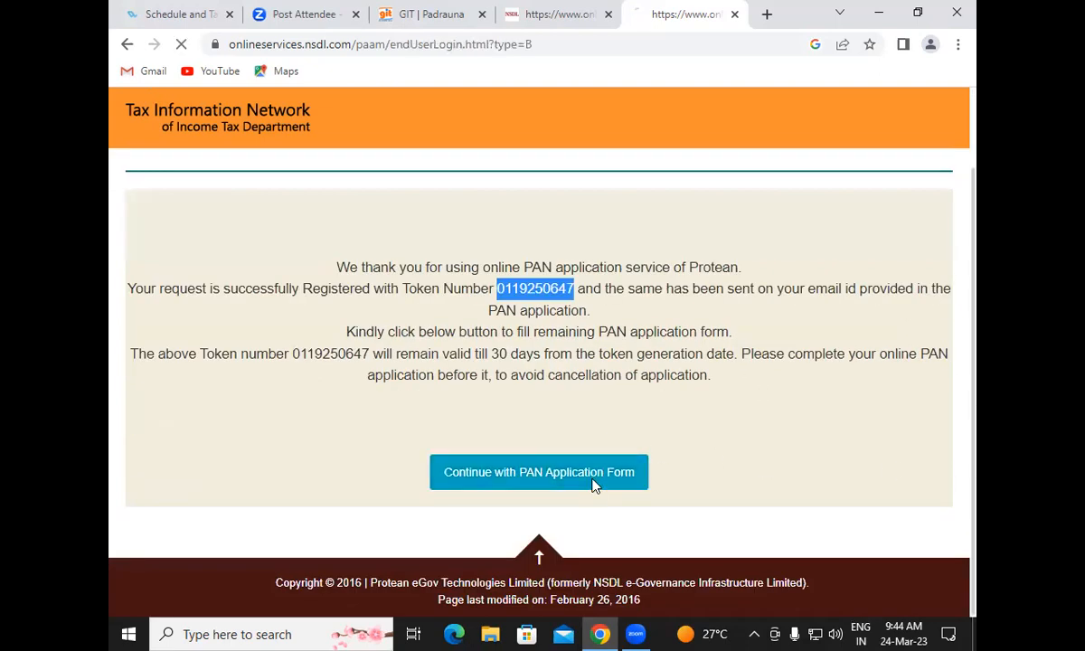
scroll(492, 416, down, 3)
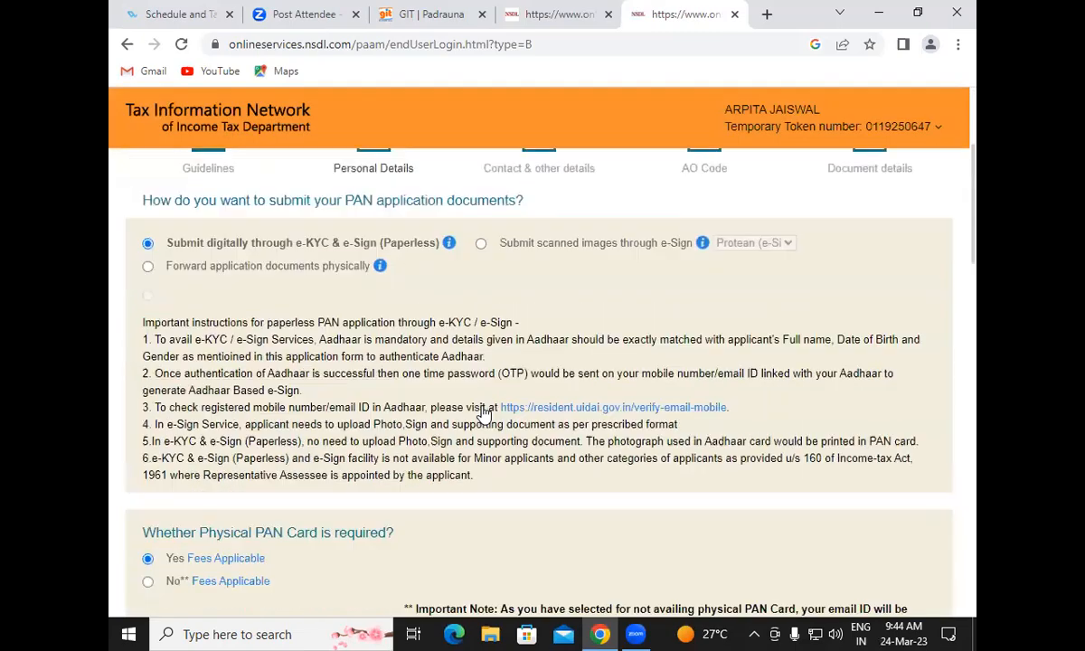
scroll(484, 414, down, 4)
click(255, 381)
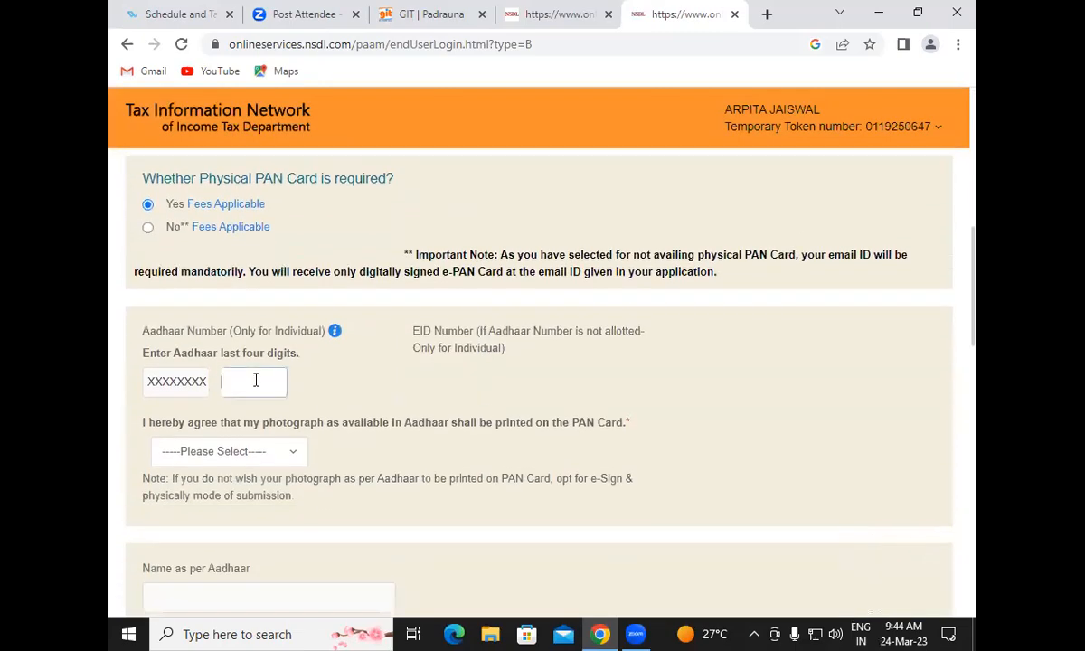
click(237, 450)
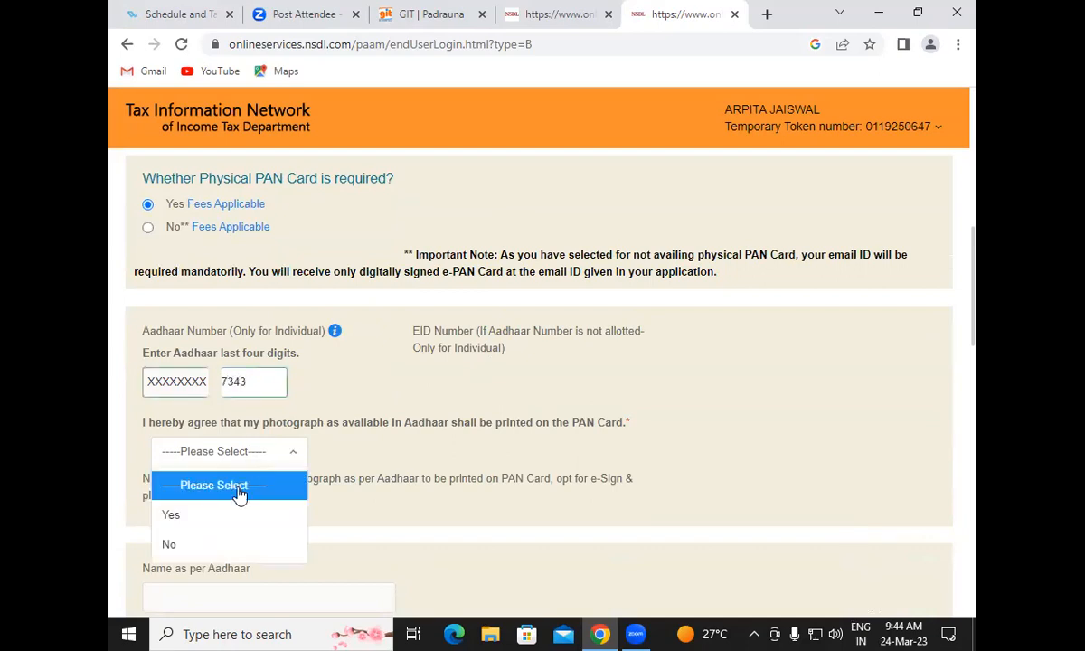
click(235, 515)
Set the applicant's gender to Female
scroll(976, 273, down, 1)
drag(976, 273, 976, 382)
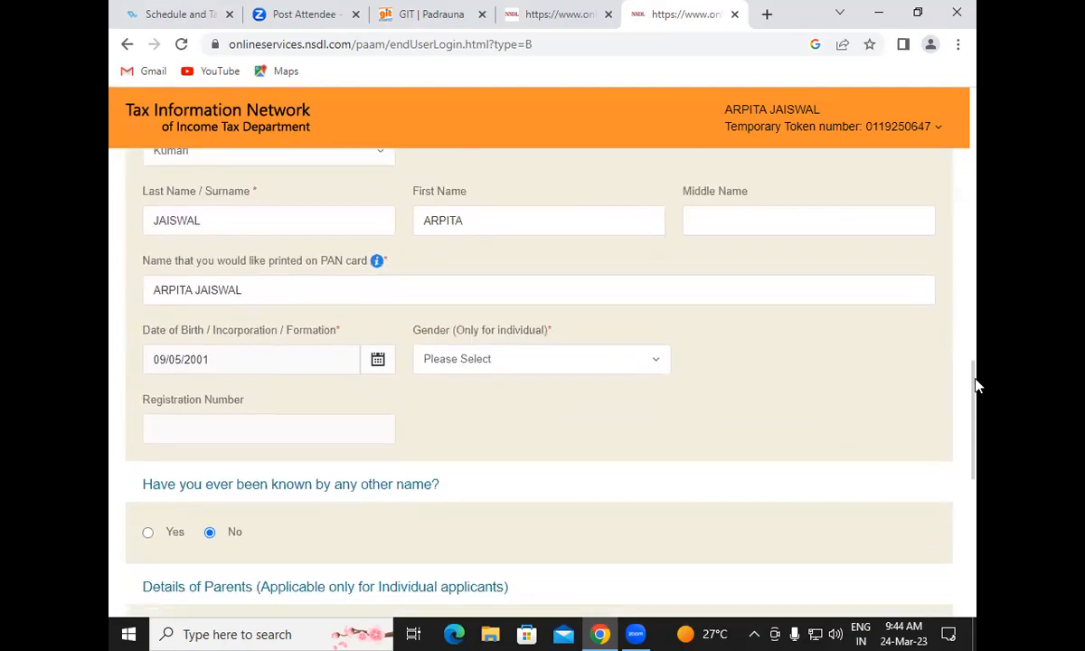
click(584, 361)
click(521, 451)
Enter the father's surname and first name
drag(977, 370, 976, 529)
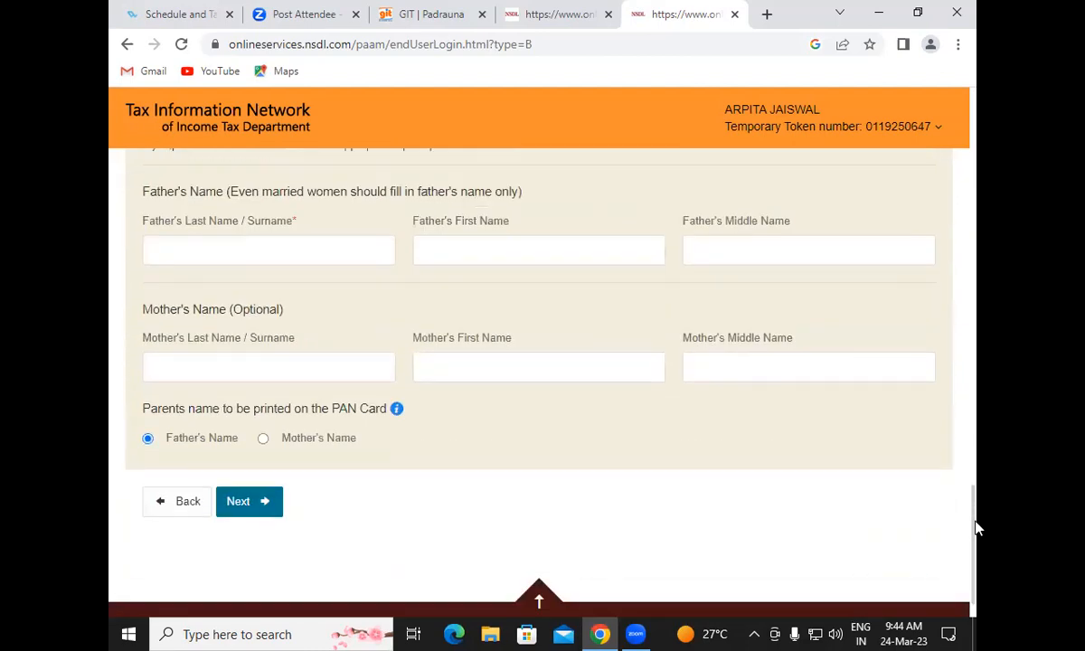
click(310, 247)
key(Tab)
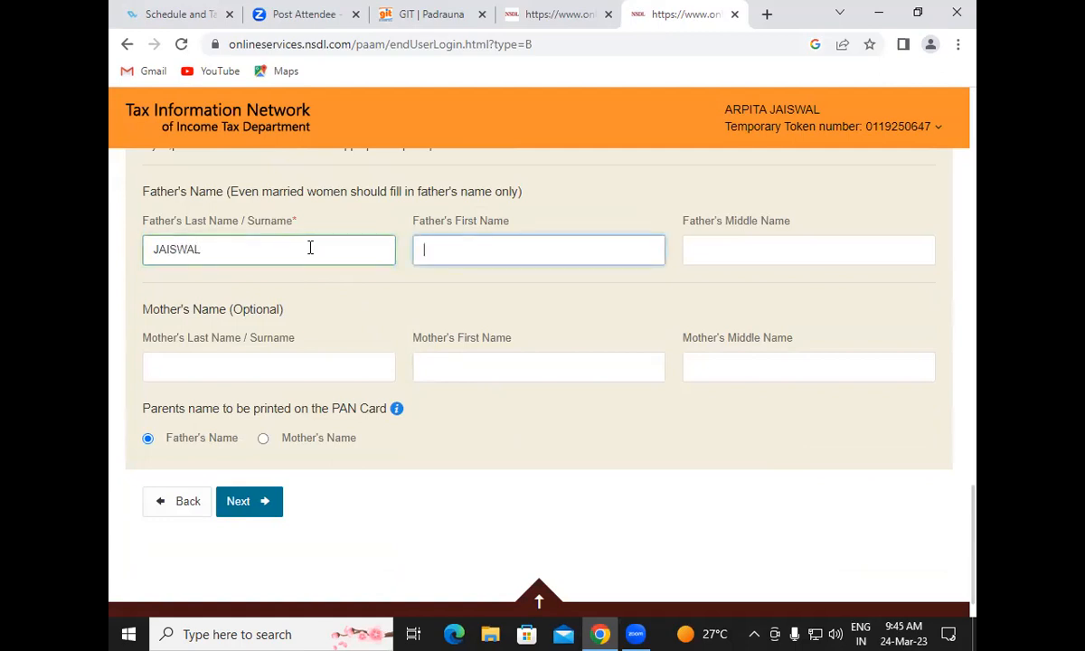
Move to the Contact & other details step and tick No income as the income source
click(255, 503)
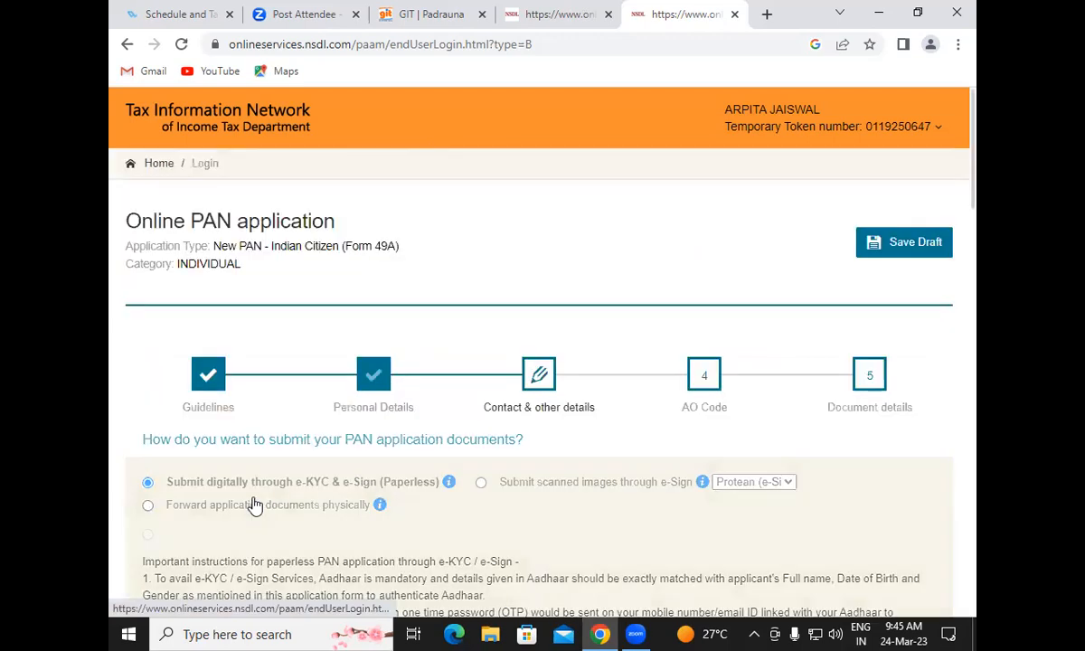
drag(974, 184, 904, 467)
click(147, 284)
Set the ISD country code to INDIA (91)
click(358, 418)
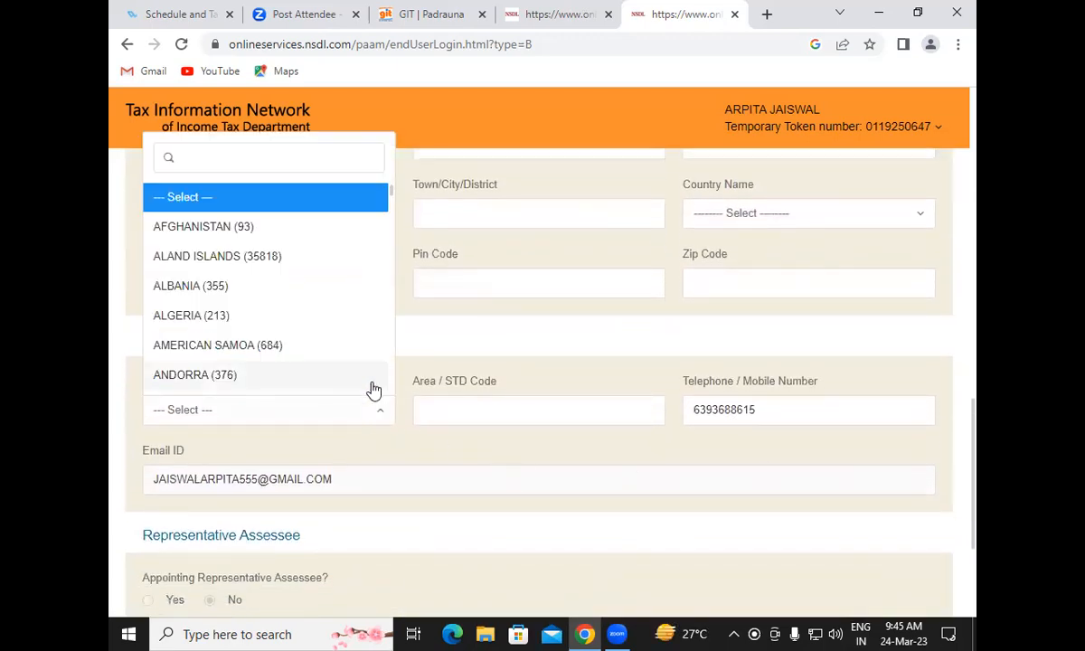
text(91)
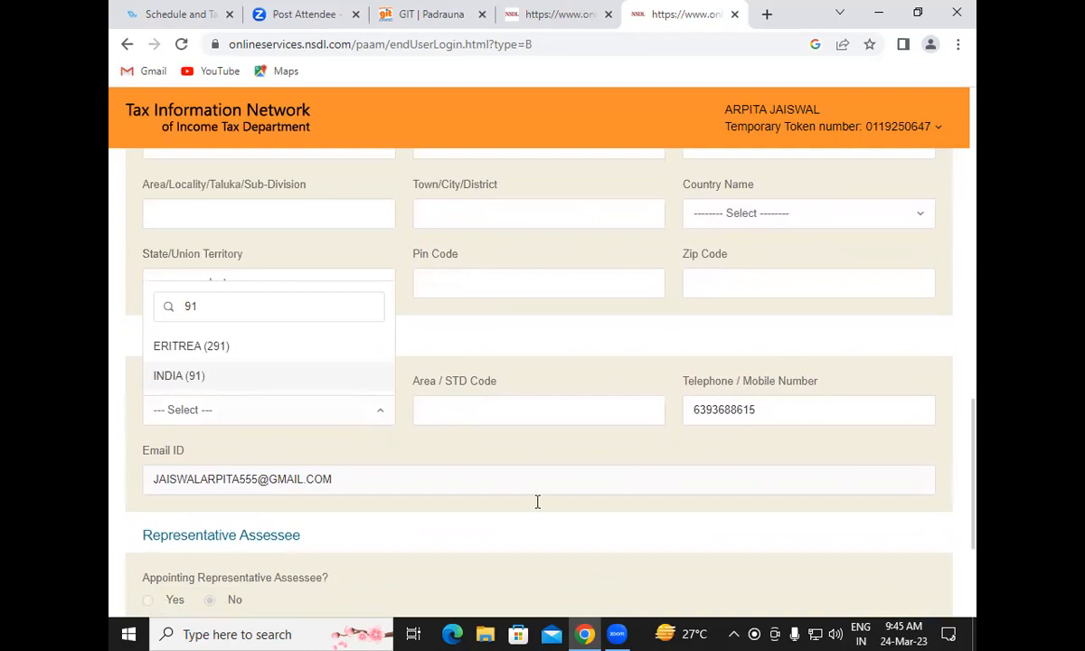
click(260, 386)
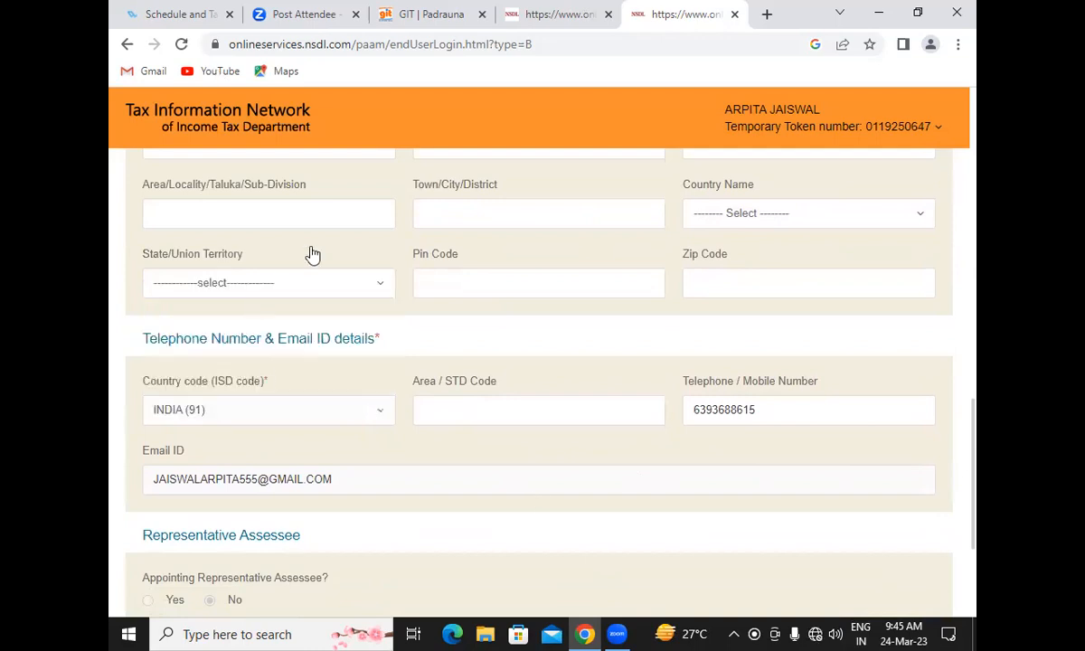
scroll(976, 380, up, 2)
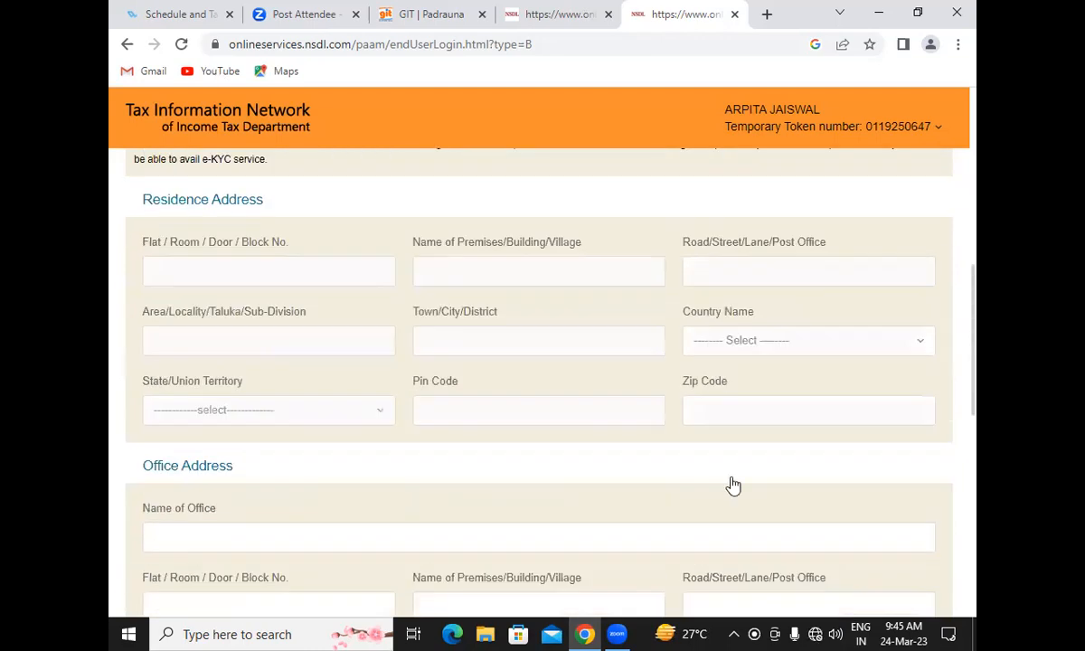
scroll(729, 486, down, 1)
scroll(731, 484, down, 3)
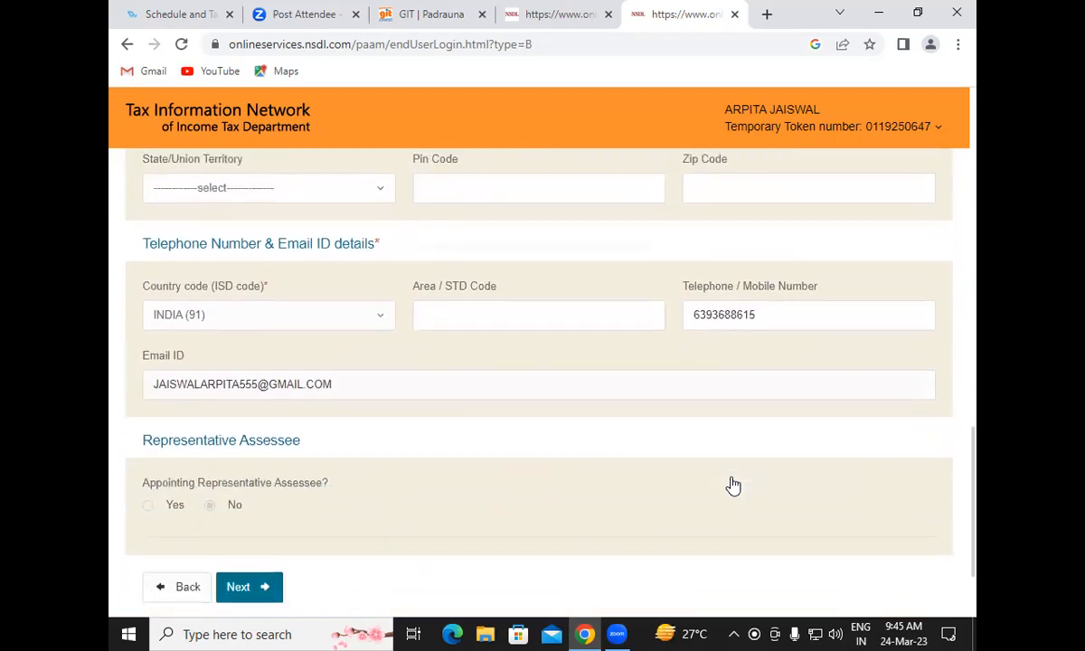
On the AO Code step, look up Indian Citizens codes for the state UTTAR PRADESH
click(260, 467)
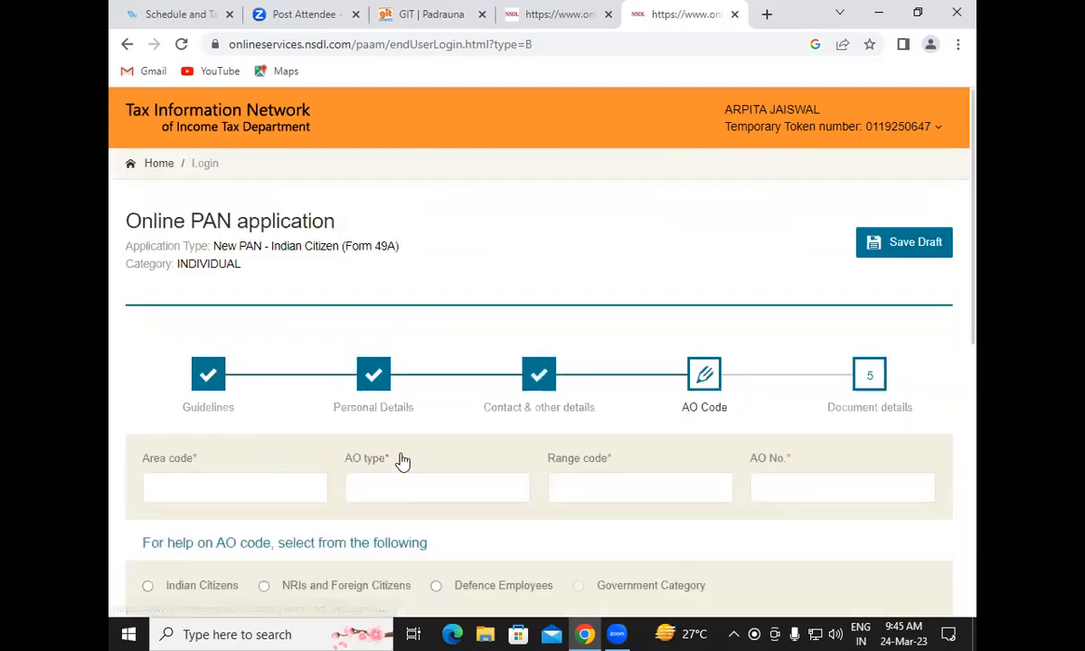
scroll(465, 450, down, 2)
click(149, 418)
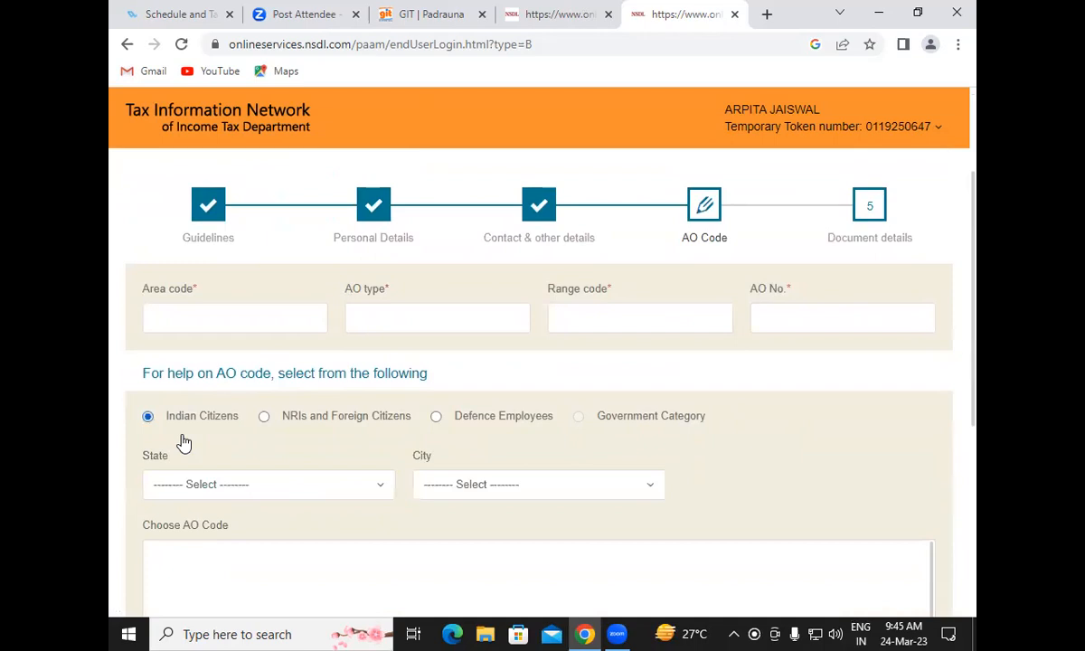
click(235, 485)
scroll(307, 402, down, 5)
scroll(334, 443, down, 5)
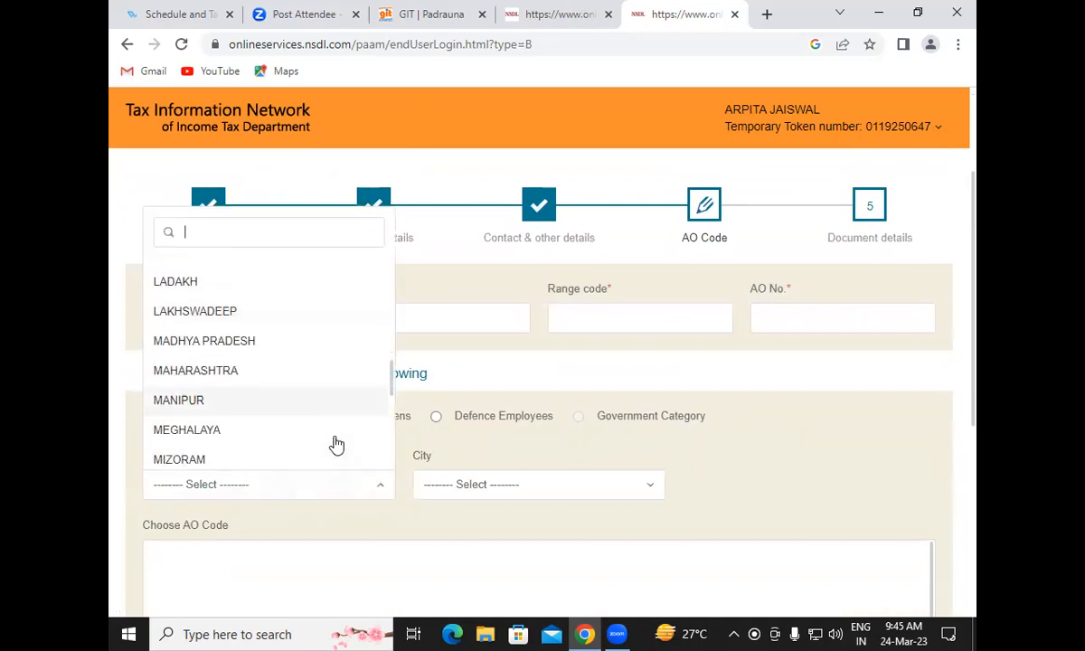
click(268, 385)
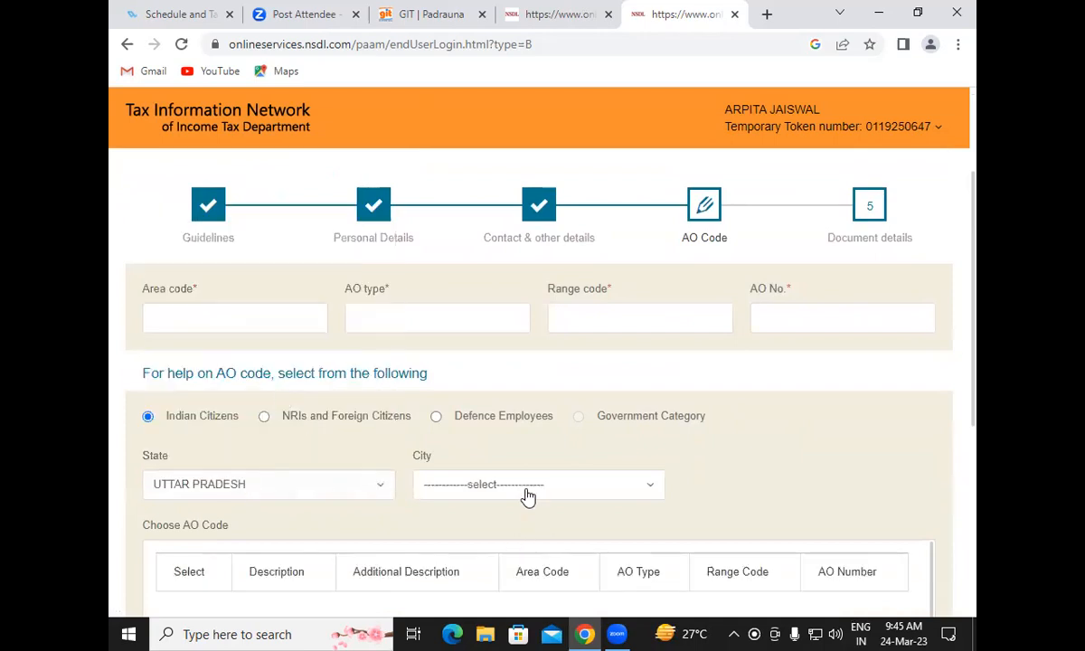
Pick KUSHINAGAR as the city and select the ITO - 2 (4) KUSHINAGAR AO code
click(497, 484)
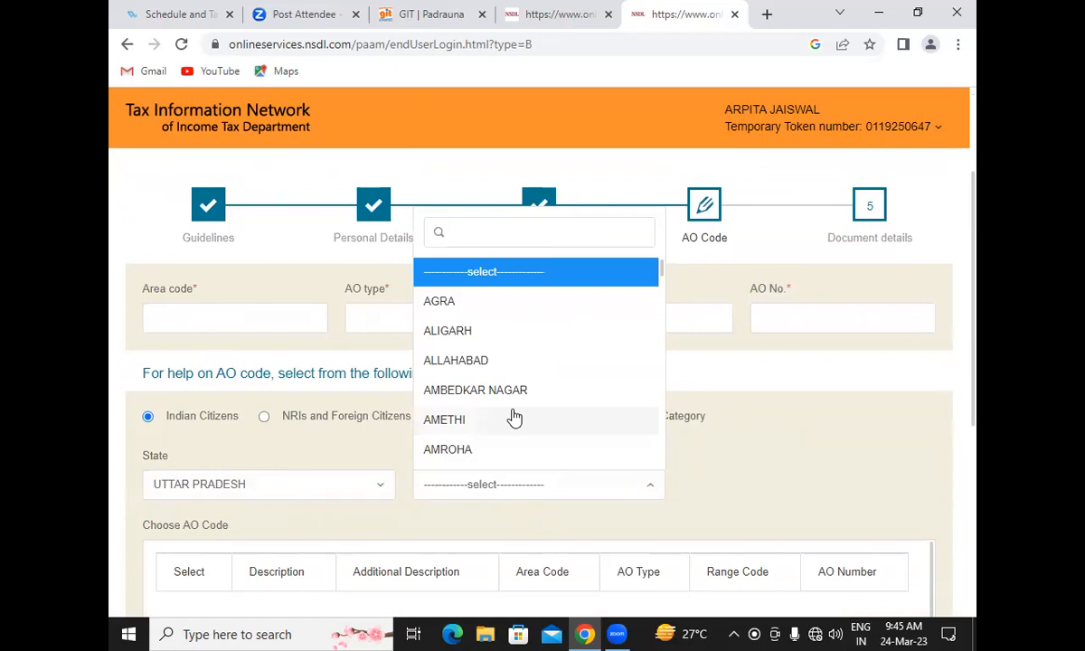
text(K)
scroll(513, 416, down, 2)
click(483, 454)
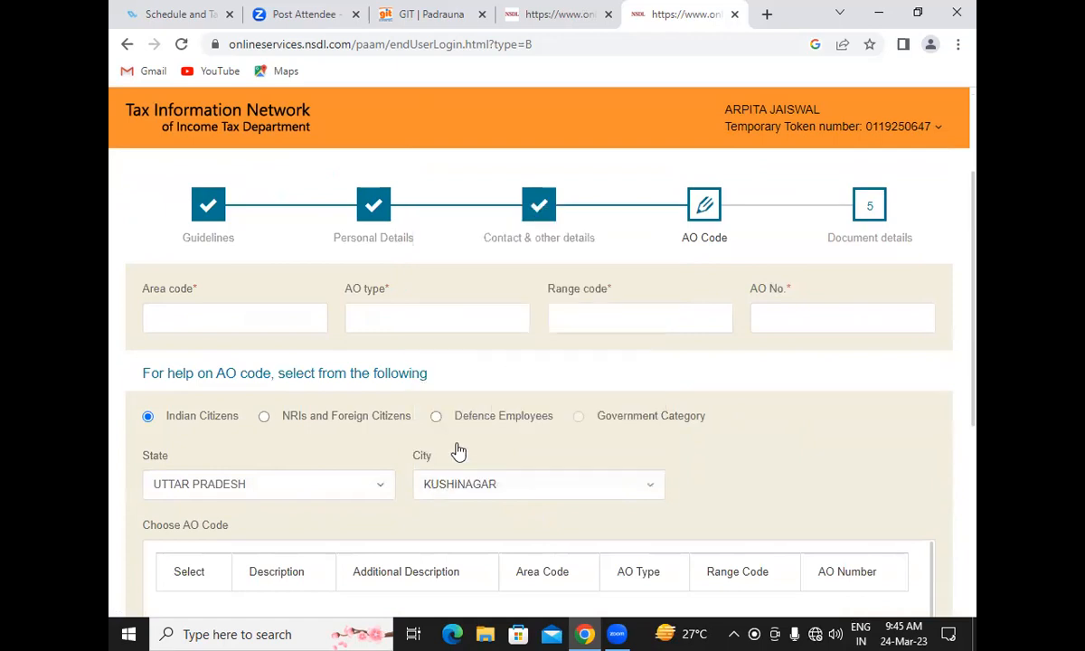
scroll(254, 390, down, 2)
click(179, 444)
Advance to the Document details step
drag(976, 375, 976, 488)
click(261, 460)
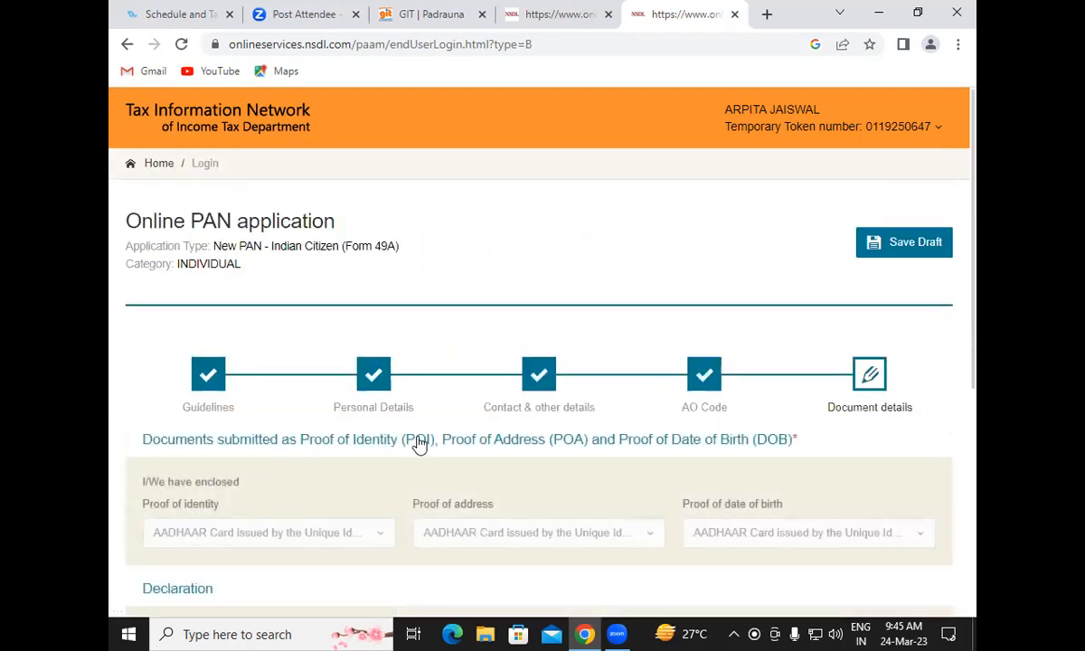
drag(975, 255, 976, 431)
Declare as Himself/Herself with place PADRAUNA and submit the form
click(225, 362)
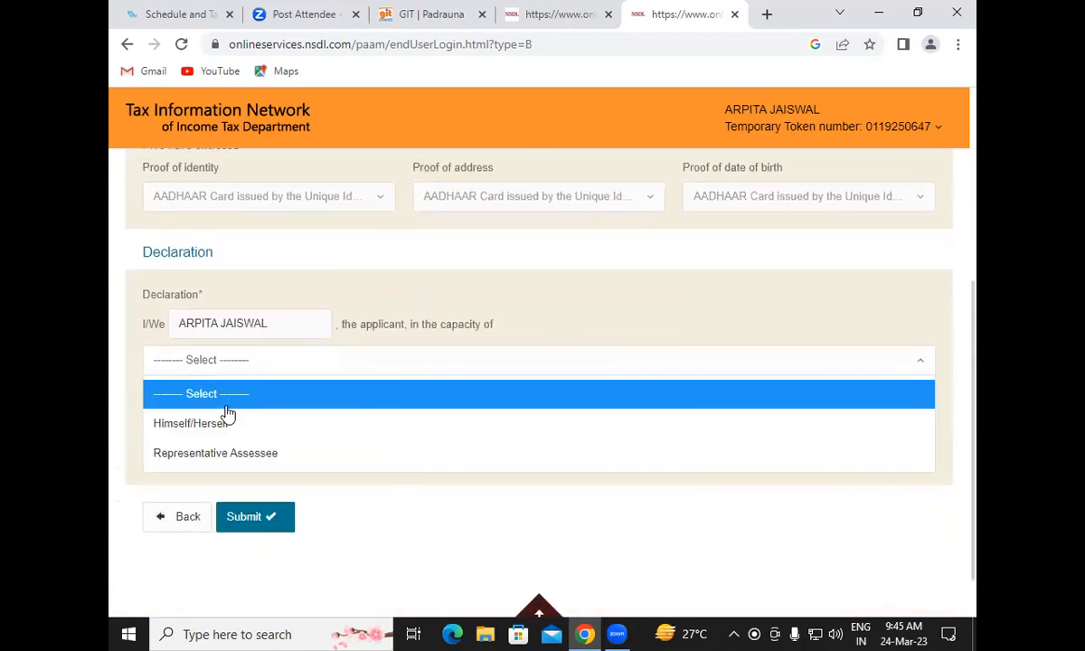
click(232, 423)
click(226, 447)
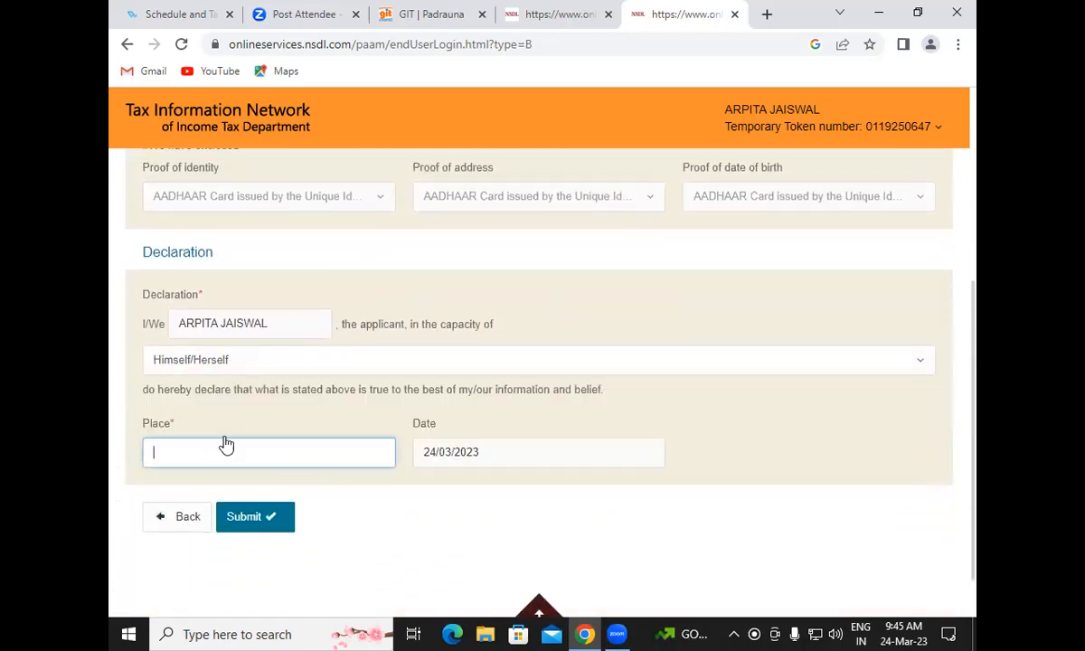
text(PADRAUNA)
click(250, 522)
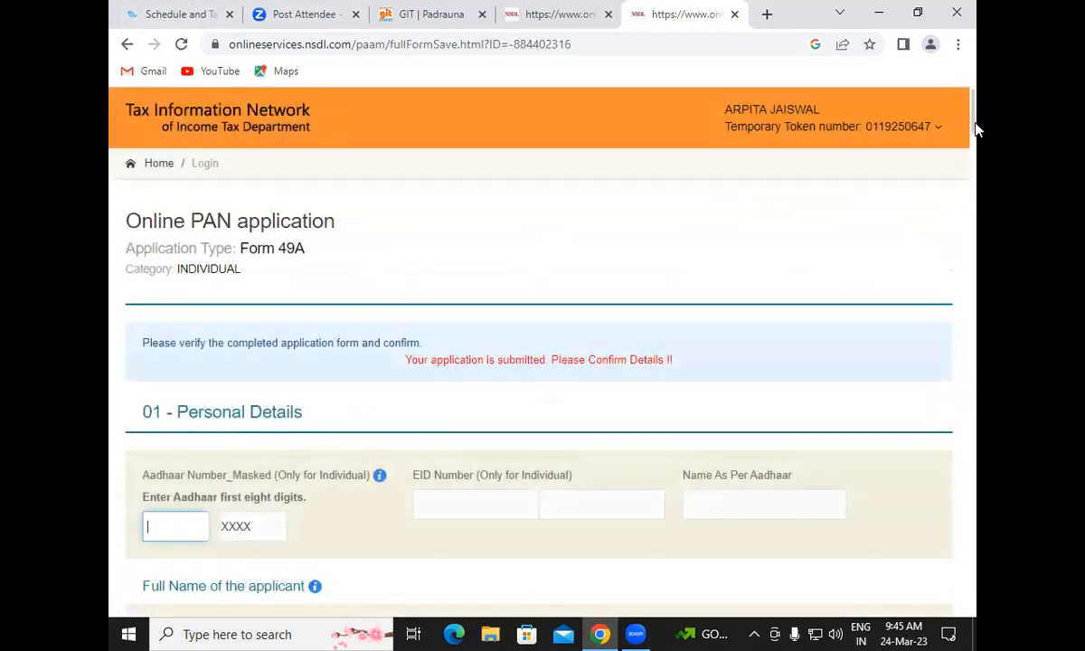
Enter the requested number, review Form 49A down to the Declaration, and proceed to payment
drag(974, 129, 976, 150)
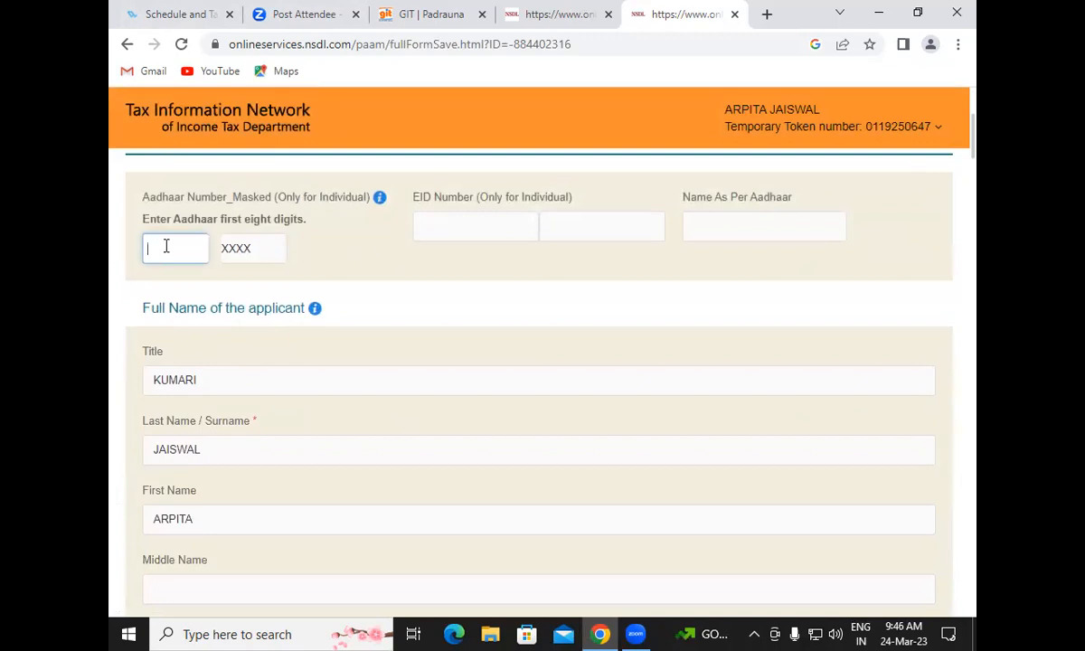
scroll(237, 341, down, 6)
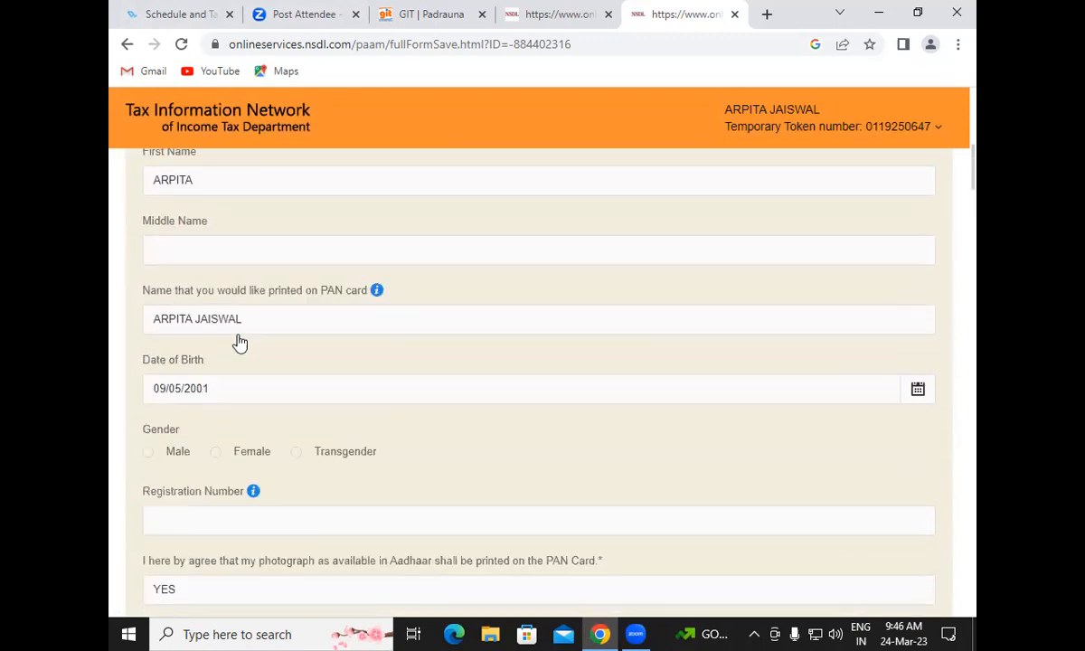
scroll(239, 342, down, 7)
scroll(239, 343, up, 2)
scroll(240, 342, down, 8)
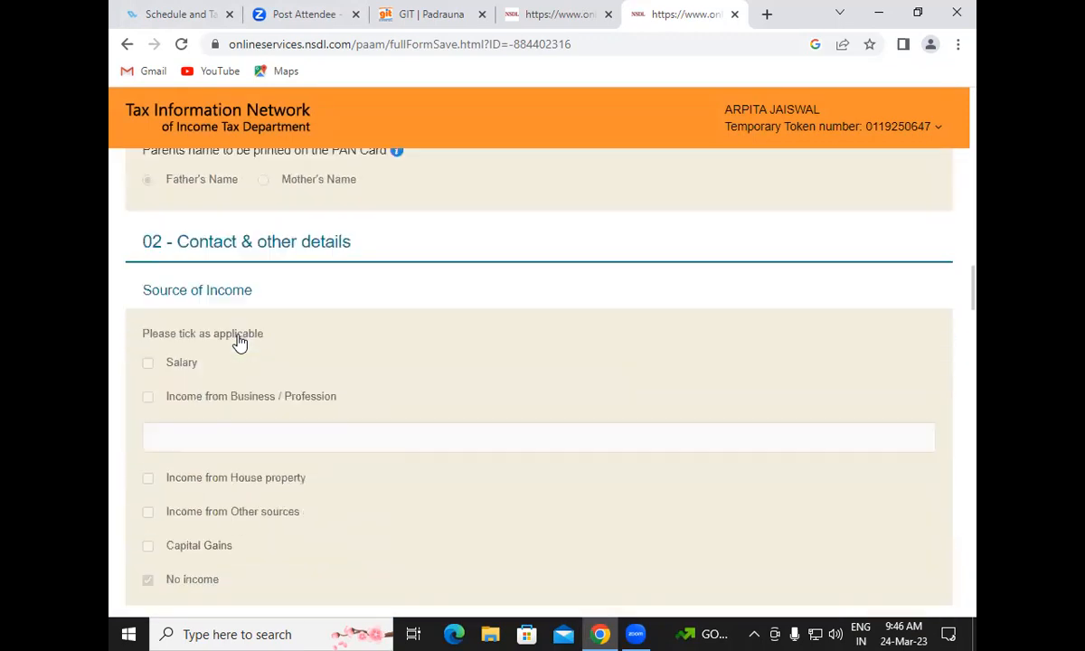
scroll(240, 343, down, 10)
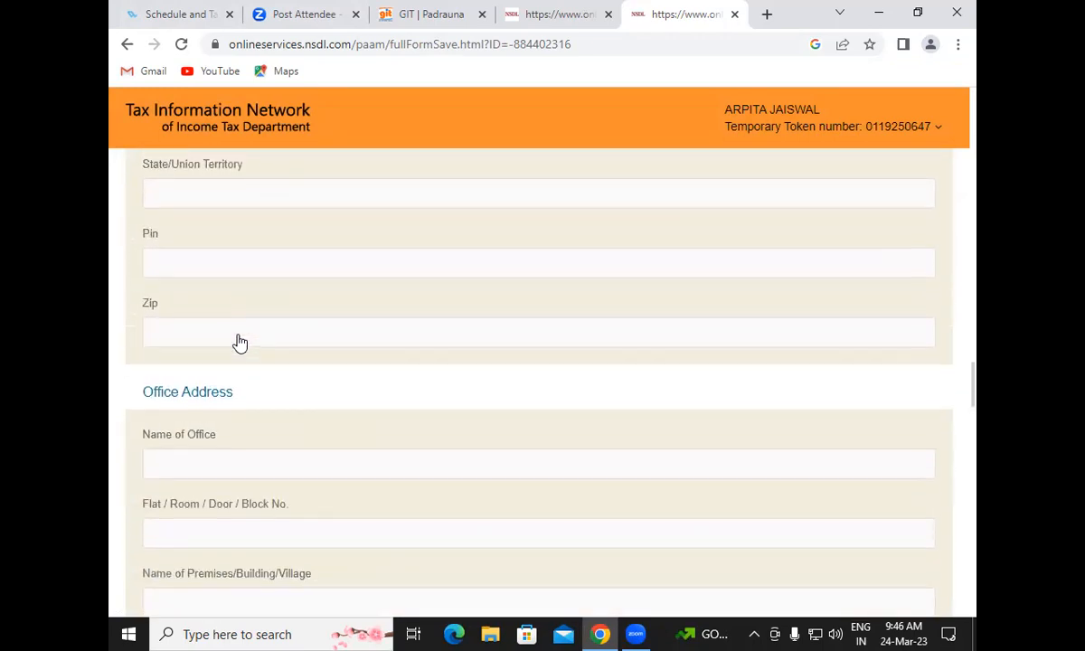
scroll(321, 355, down, 12)
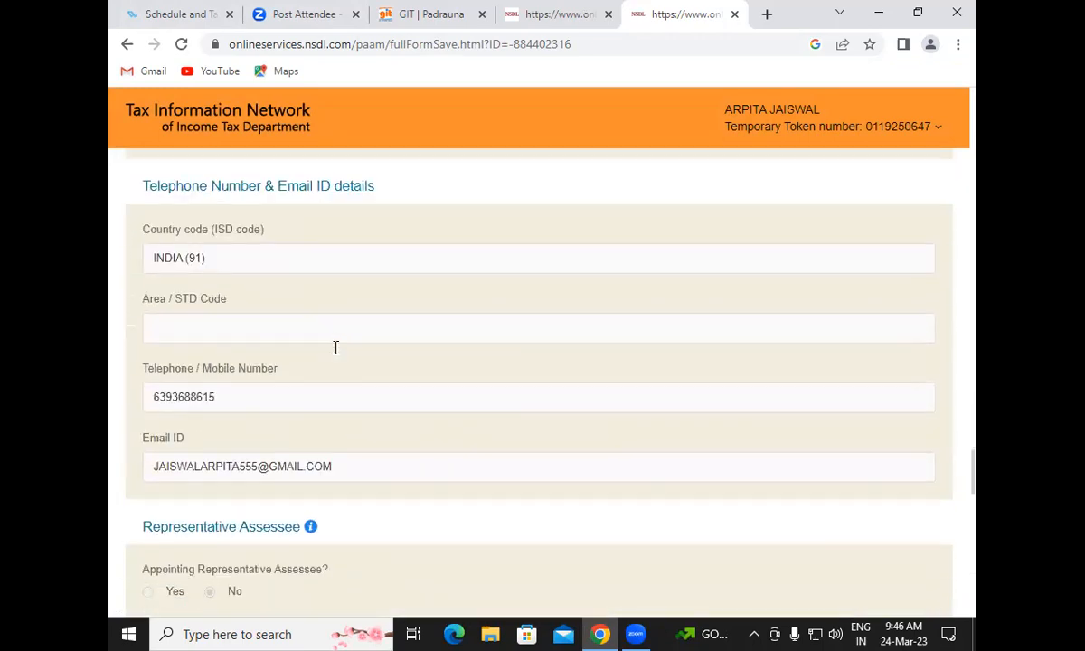
scroll(335, 347, down, 12)
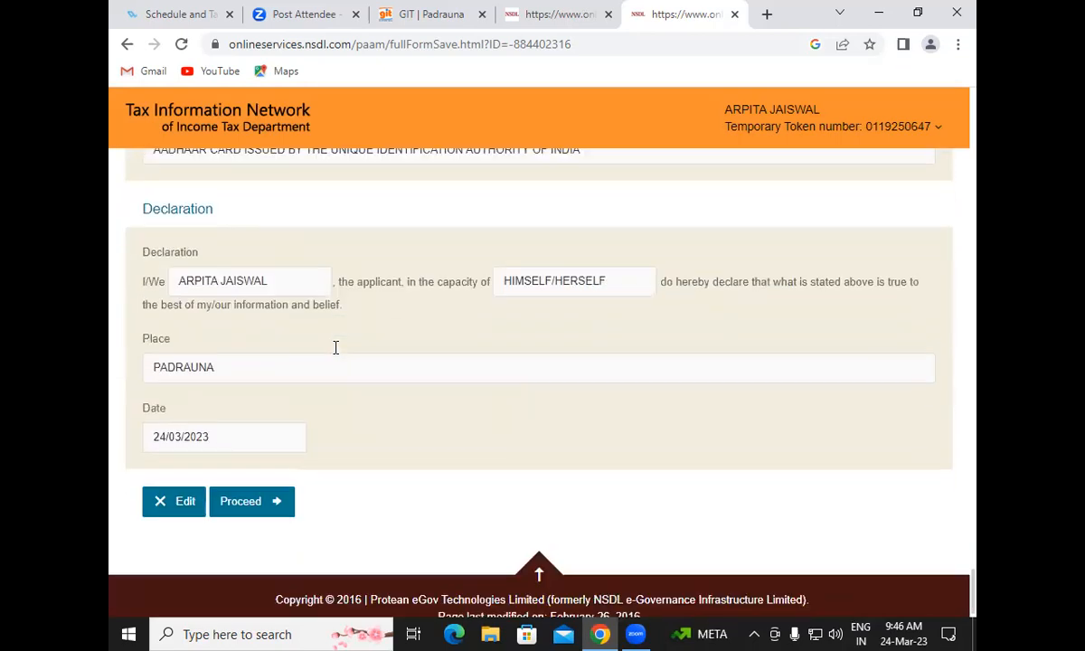
scroll(301, 423, down, 2)
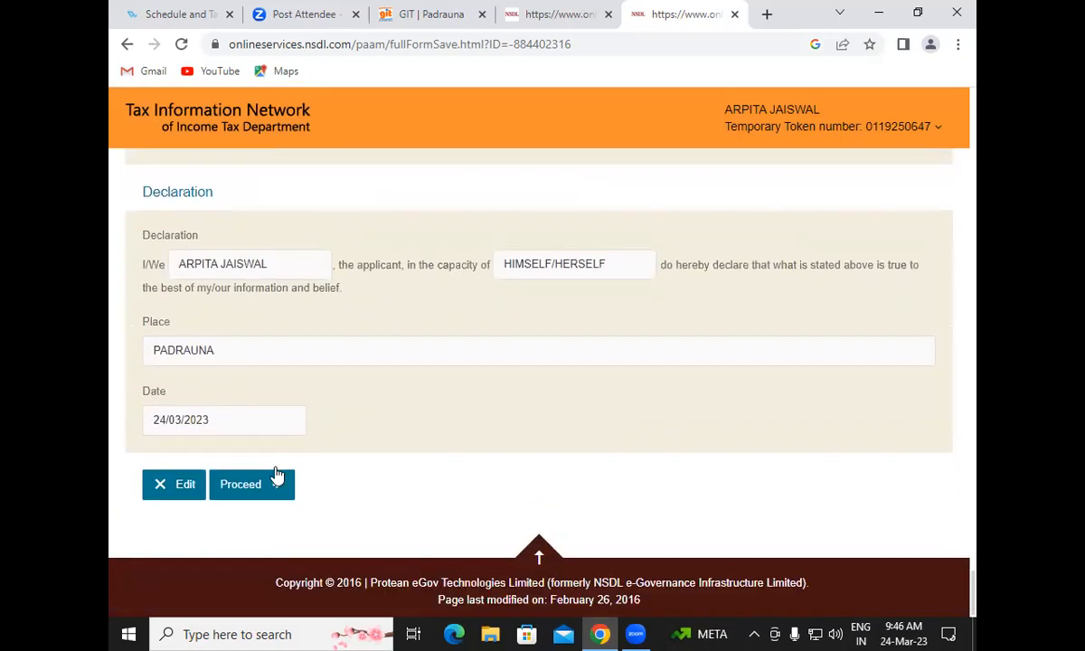
click(274, 489)
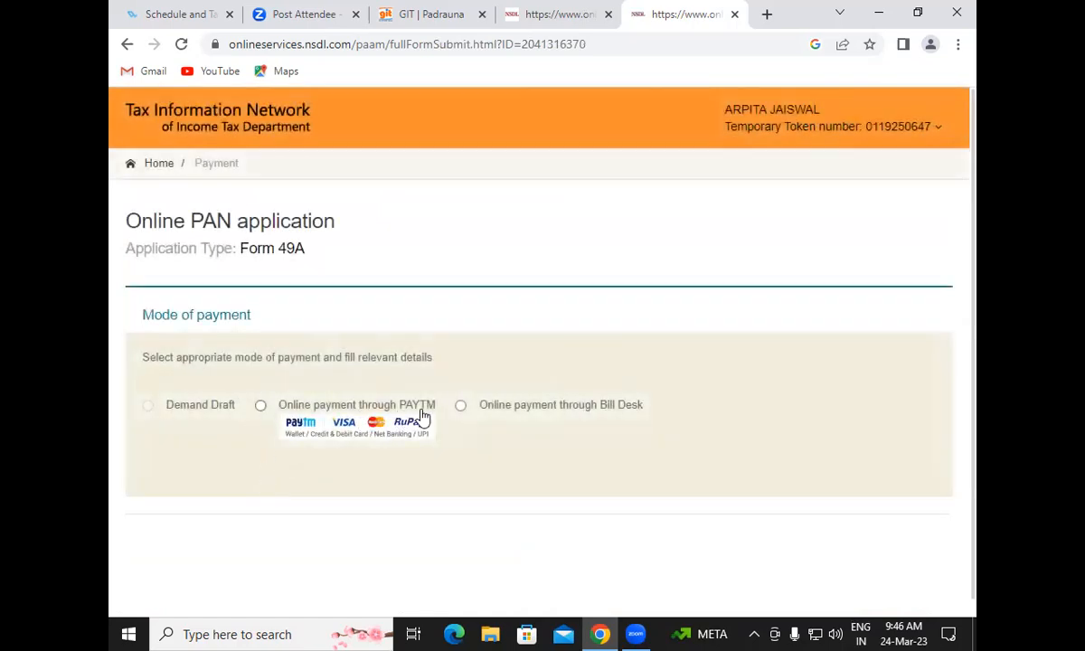
Pay online through Bill Desk, accept the terms of service, and confirm the 106.90 fee
click(461, 406)
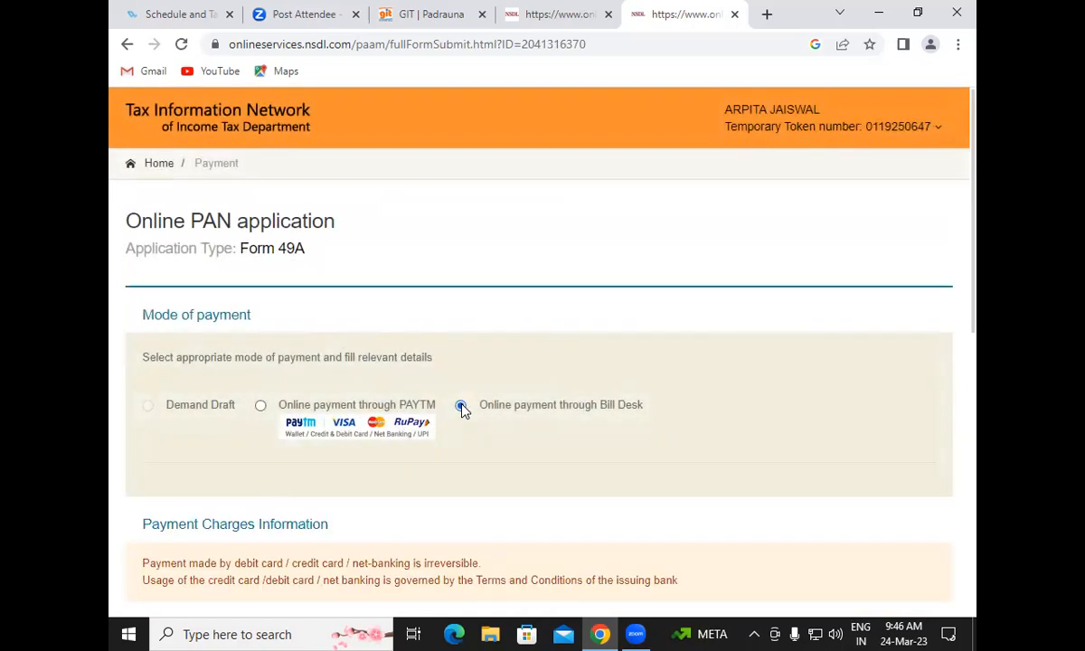
scroll(461, 409, down, 8)
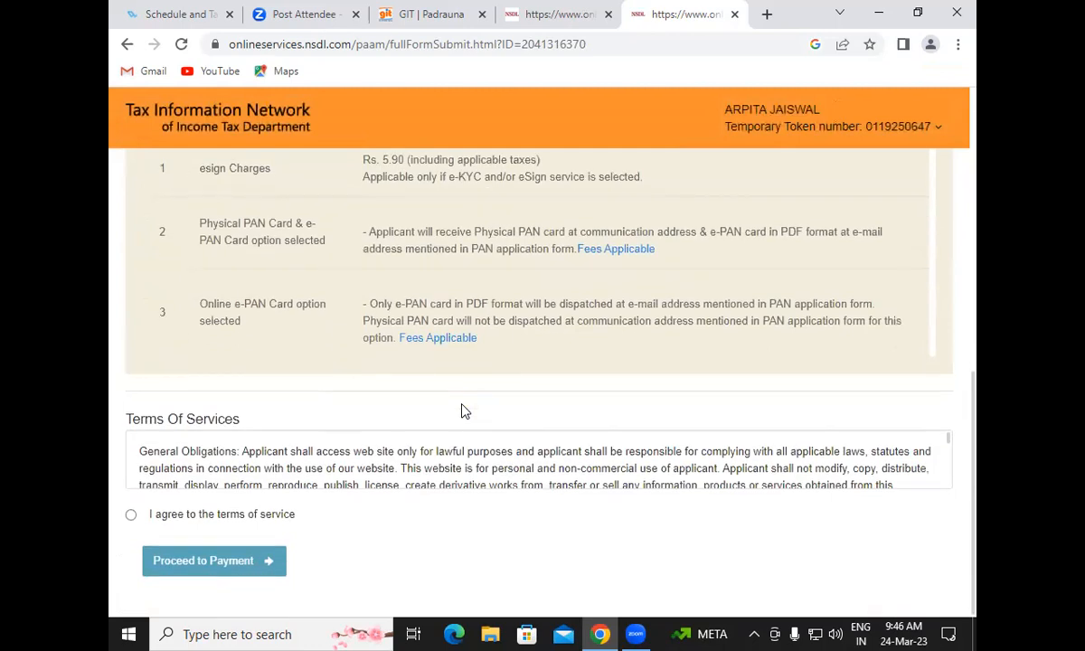
click(131, 514)
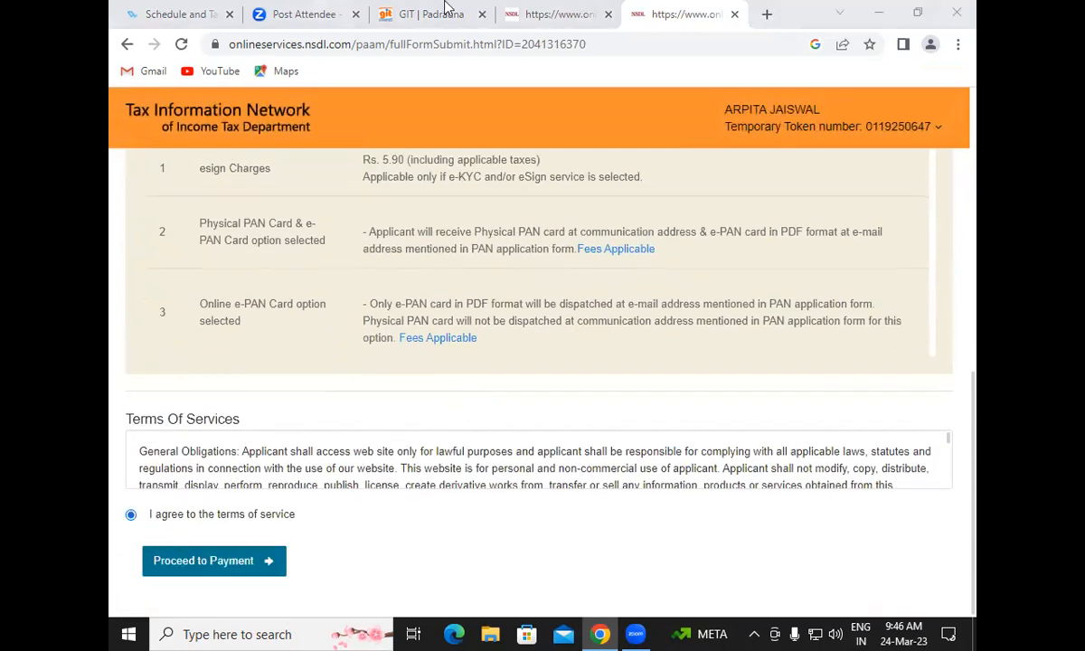
click(235, 569)
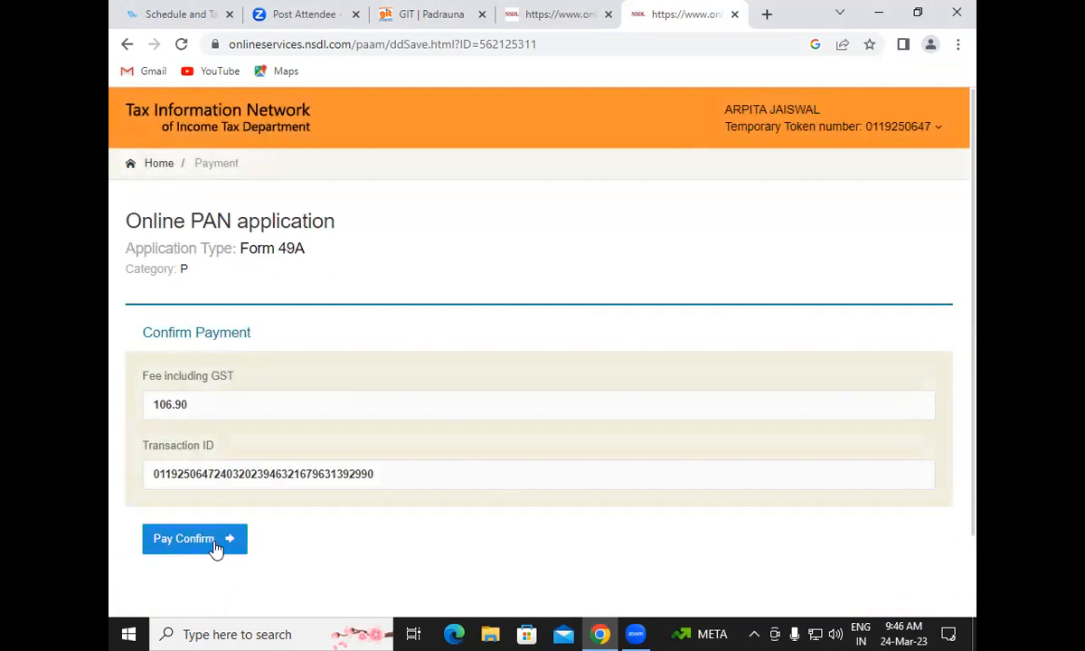
click(216, 549)
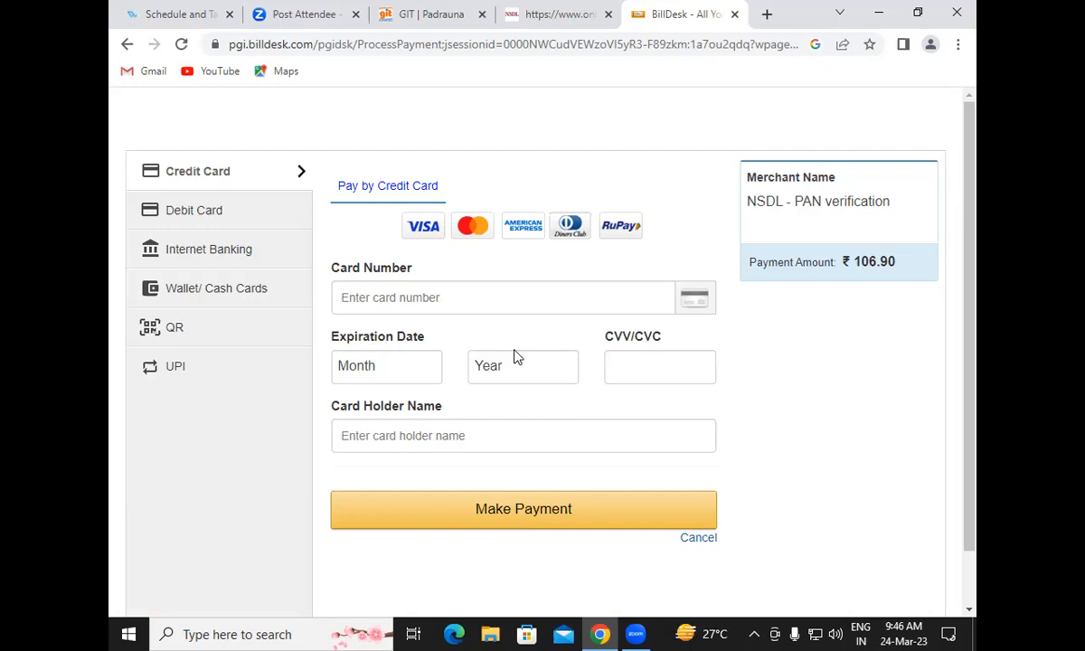
Pay the ₹106.90 fee with BHIM UPI under BillDesk's QR options
click(172, 328)
click(363, 261)
click(372, 355)
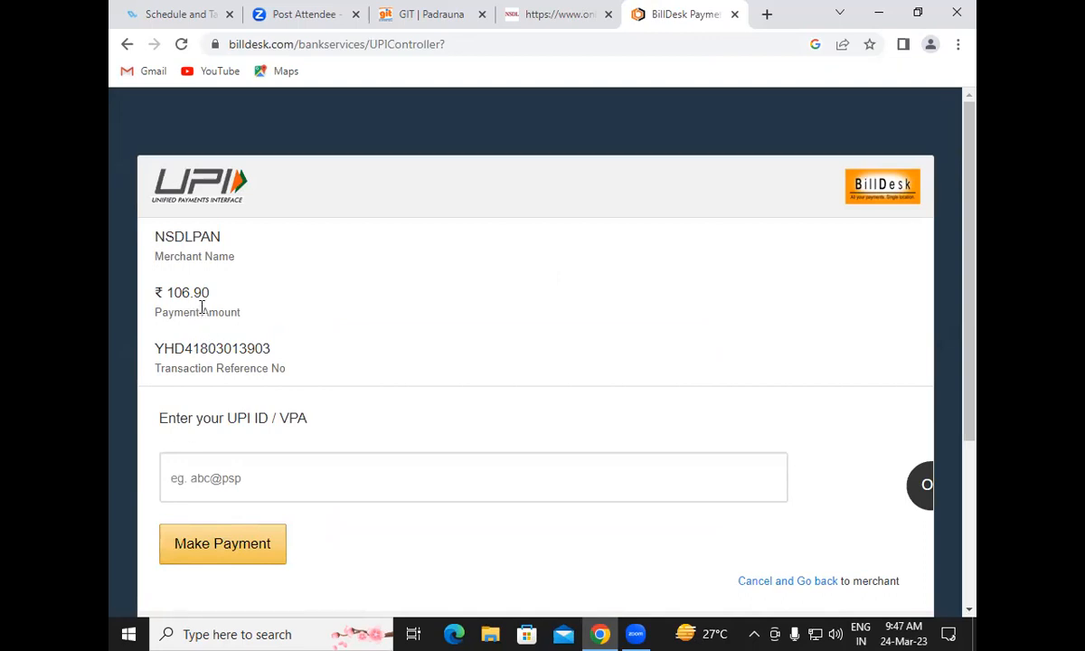
click(215, 478)
scroll(206, 488, down, 2)
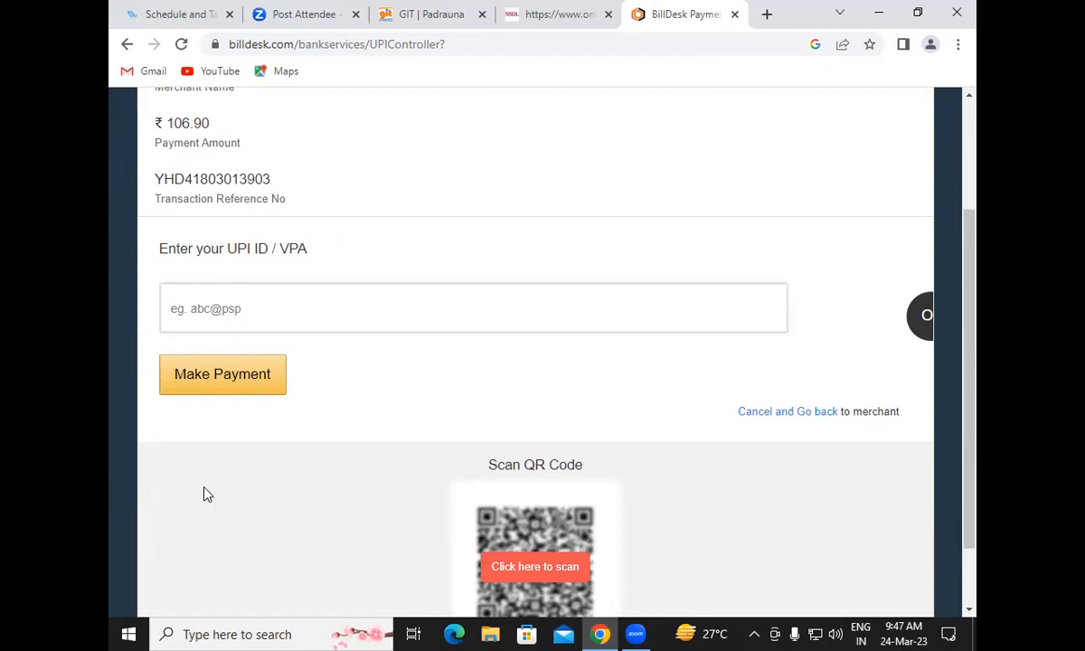
scroll(205, 494, down, 1)
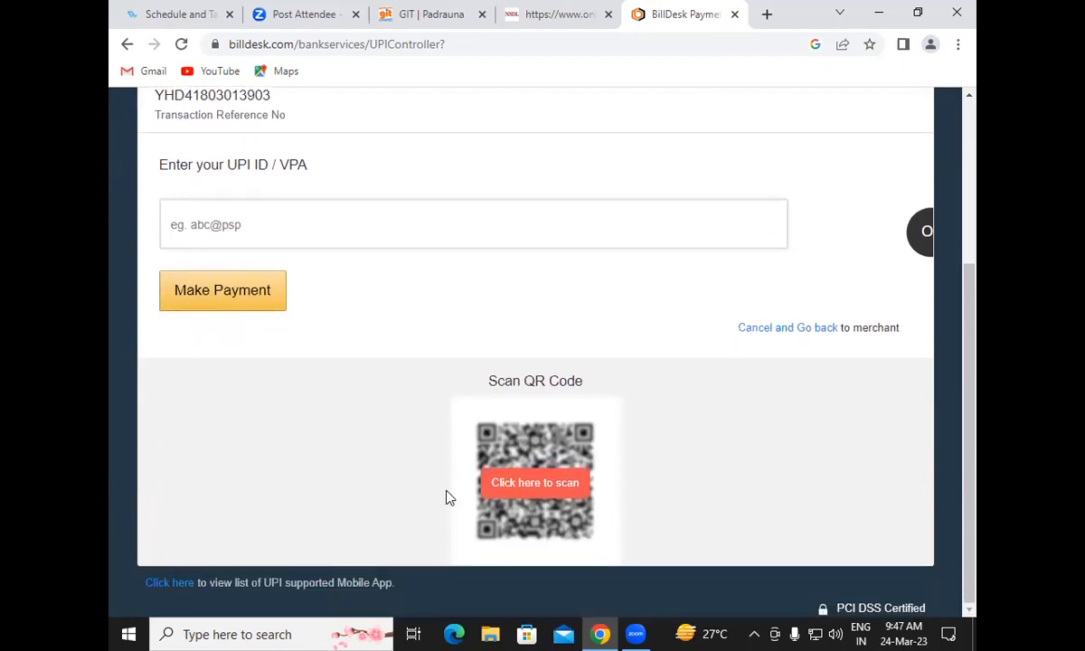
Show the UPI QR code and pay ₹106.90, reaching the TRANSACTION SUCCESSFUL receipt
click(535, 482)
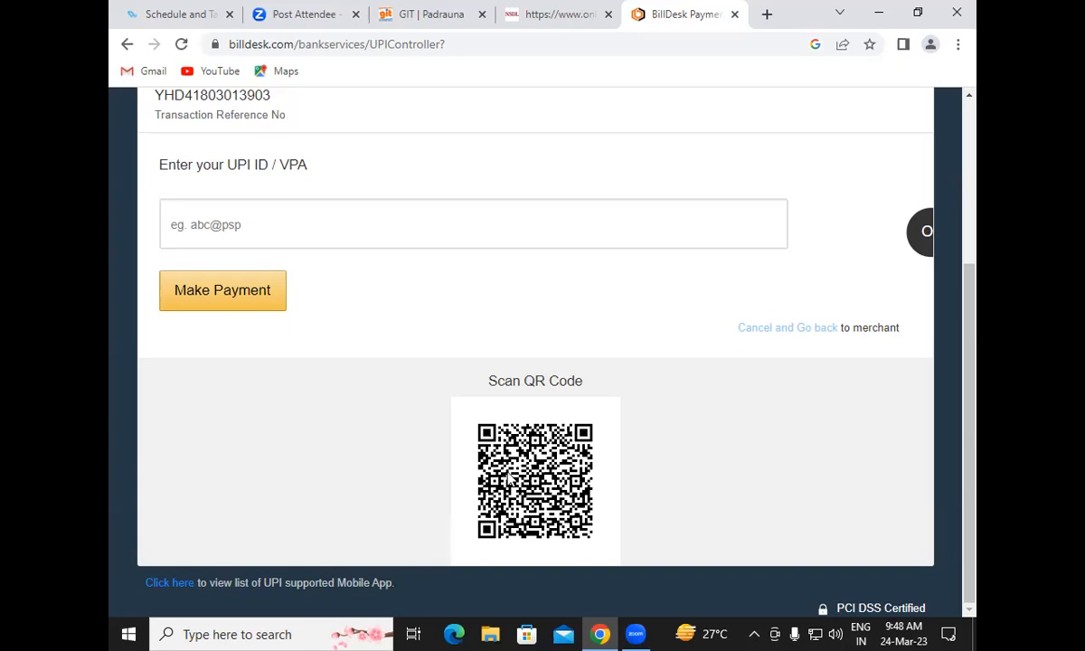
drag(976, 370, 974, 200)
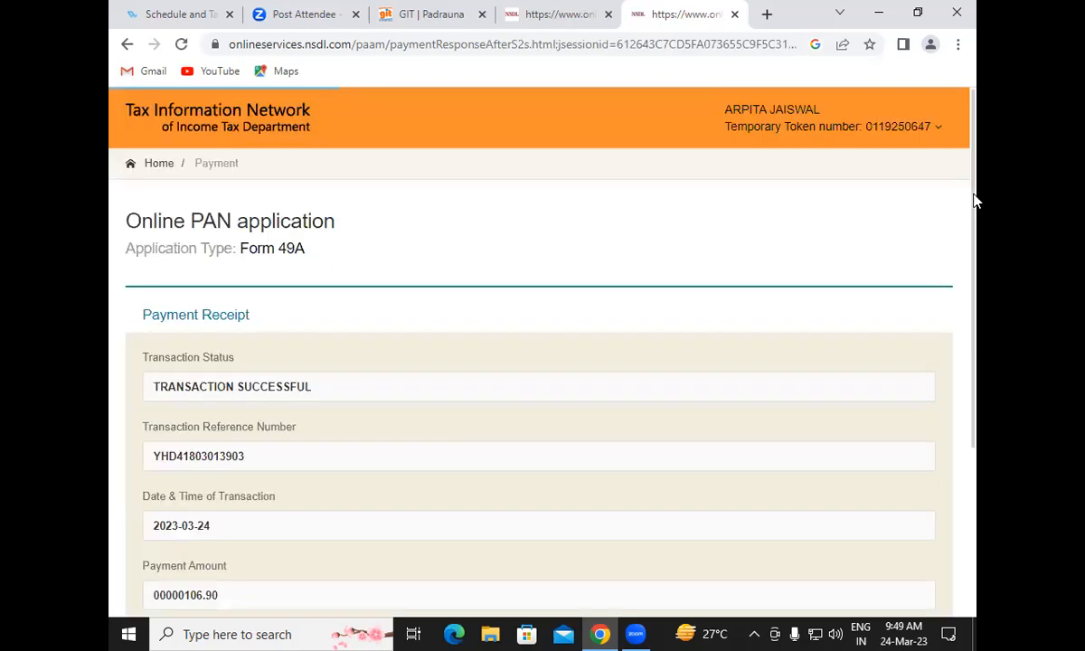
Continue from the payment receipt, which lands on a No internet error page
scroll(763, 440, down, 1)
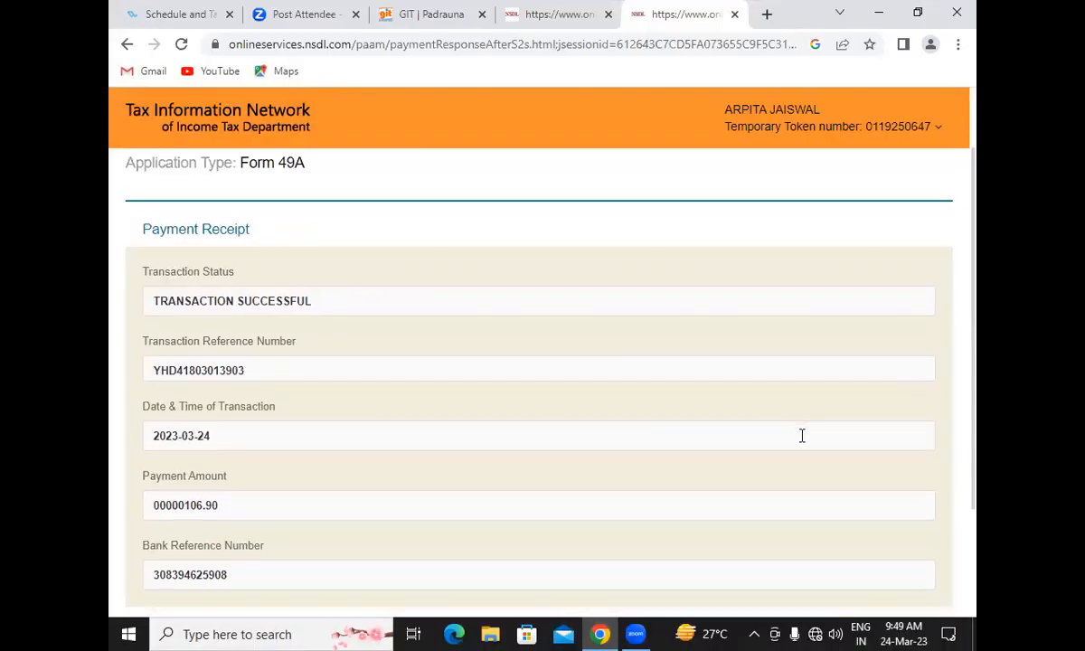
scroll(801, 436, down, 2)
click(192, 488)
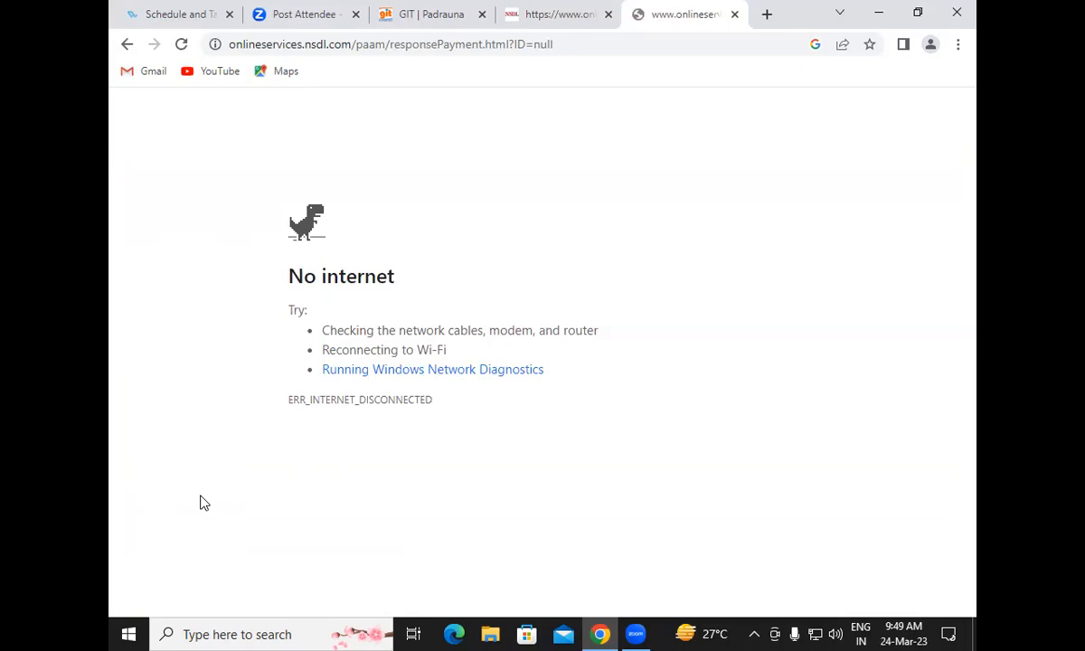
Reload and resubmit the page, give Aadhaar e-sign consent, and start Aadhaar authentication
key(F5)
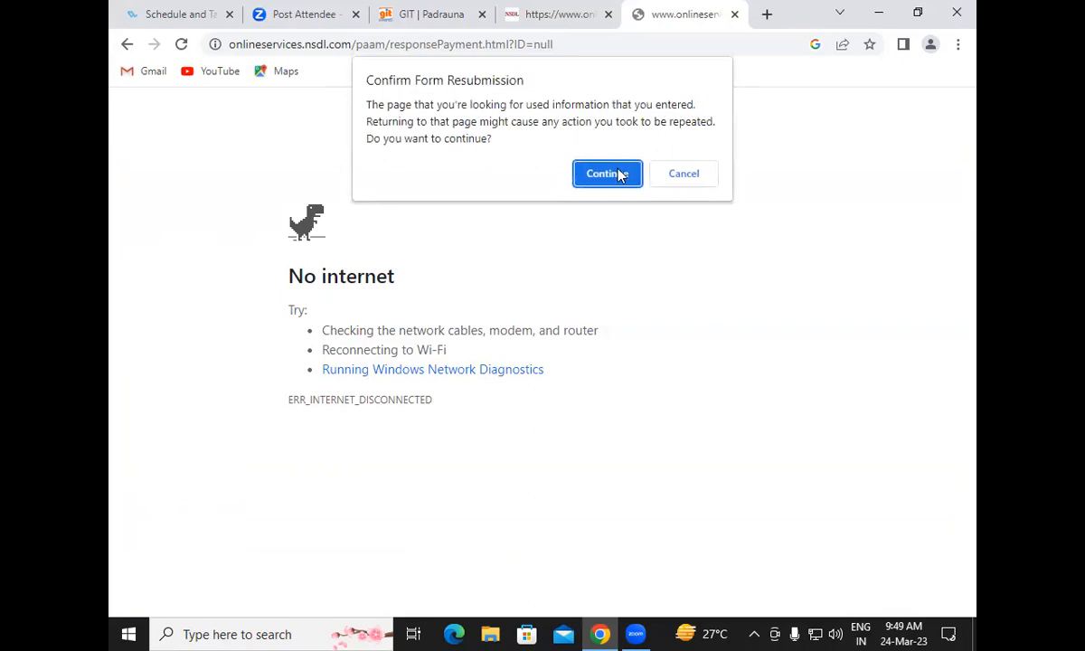
click(620, 173)
scroll(518, 409, down, 4)
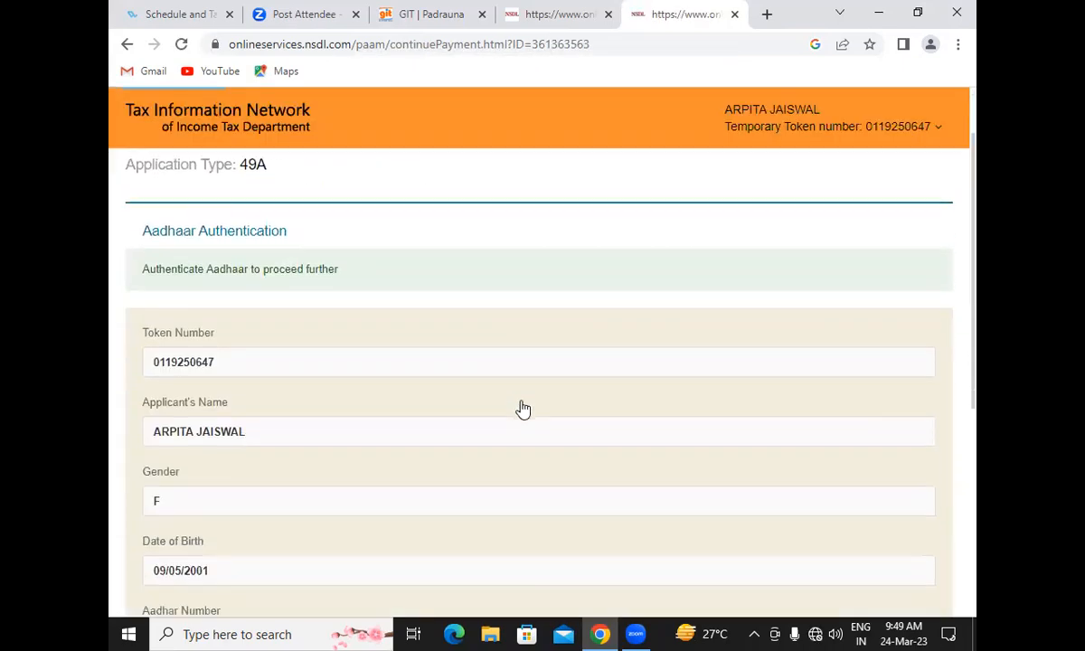
scroll(523, 409, down, 2)
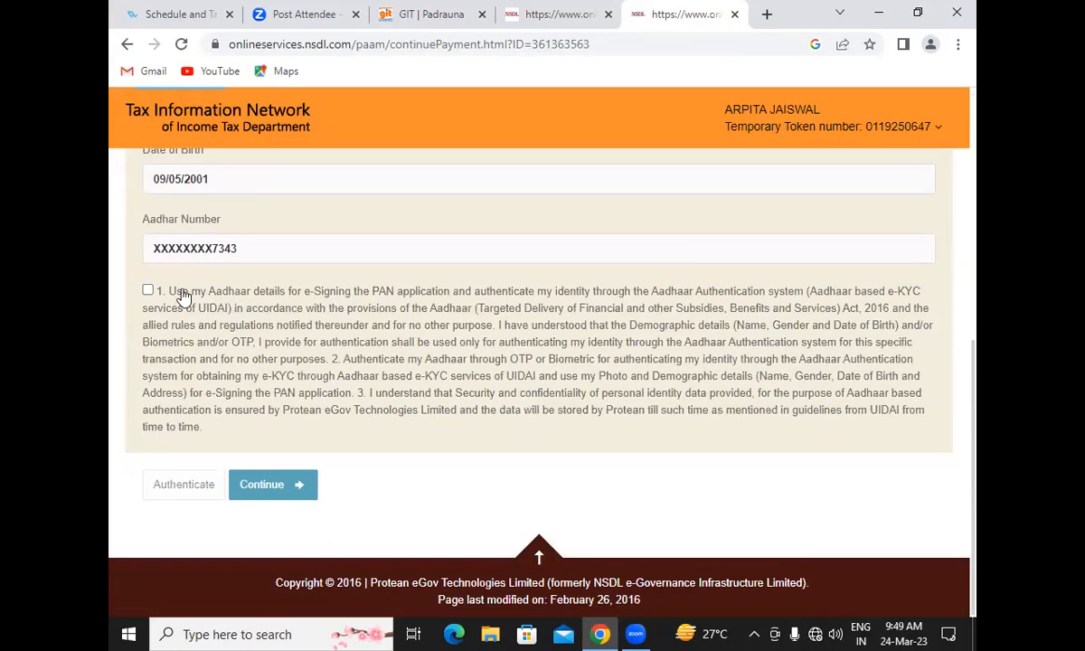
click(152, 290)
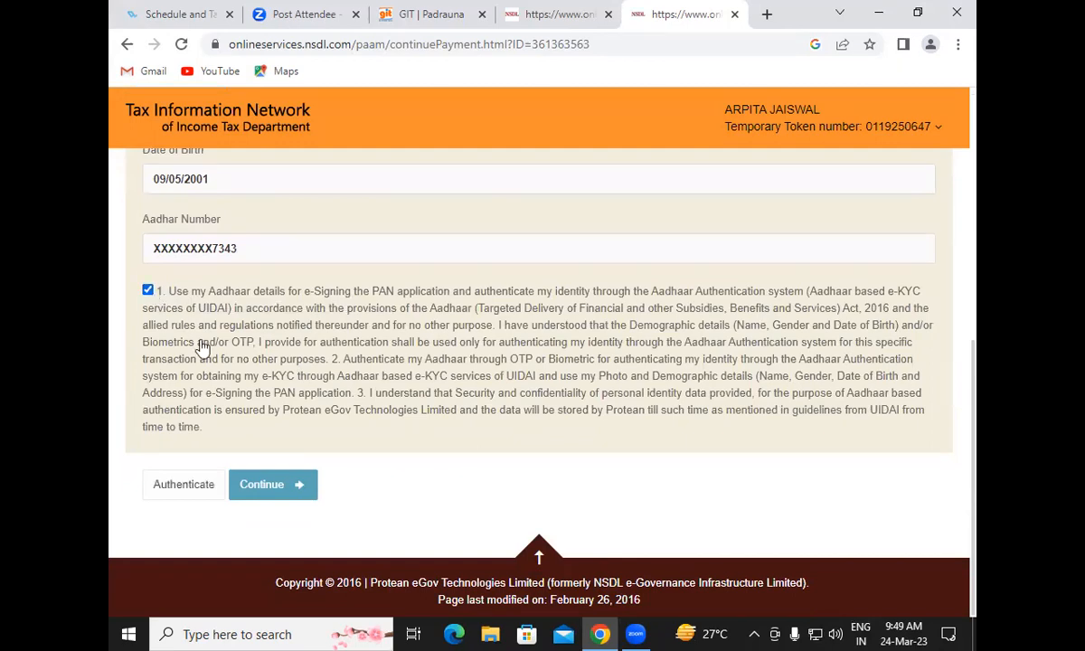
click(176, 486)
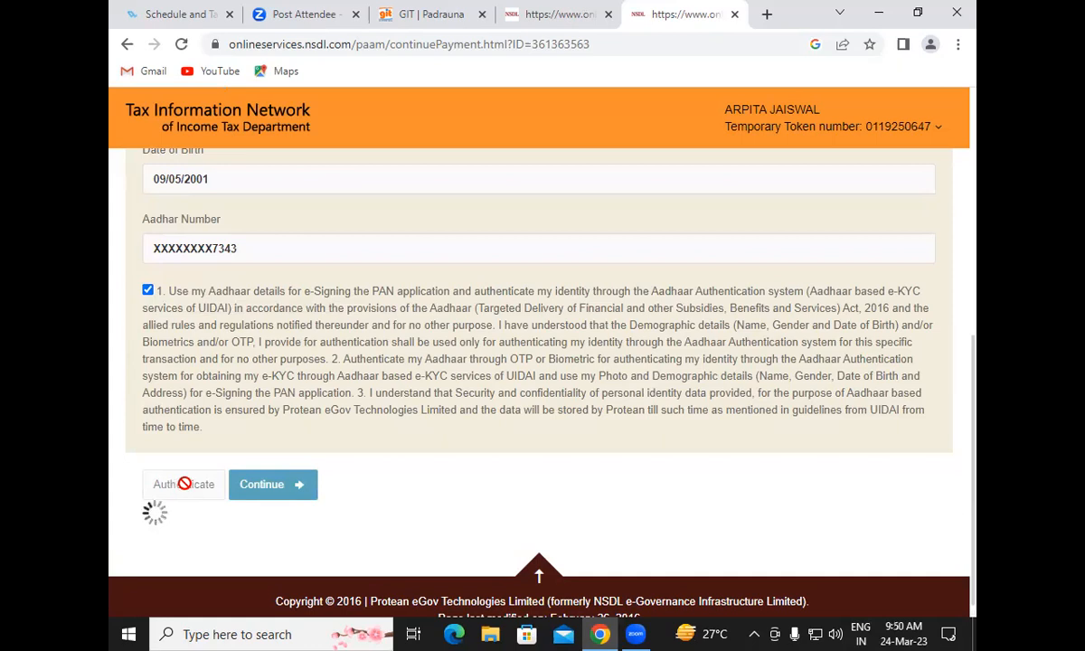